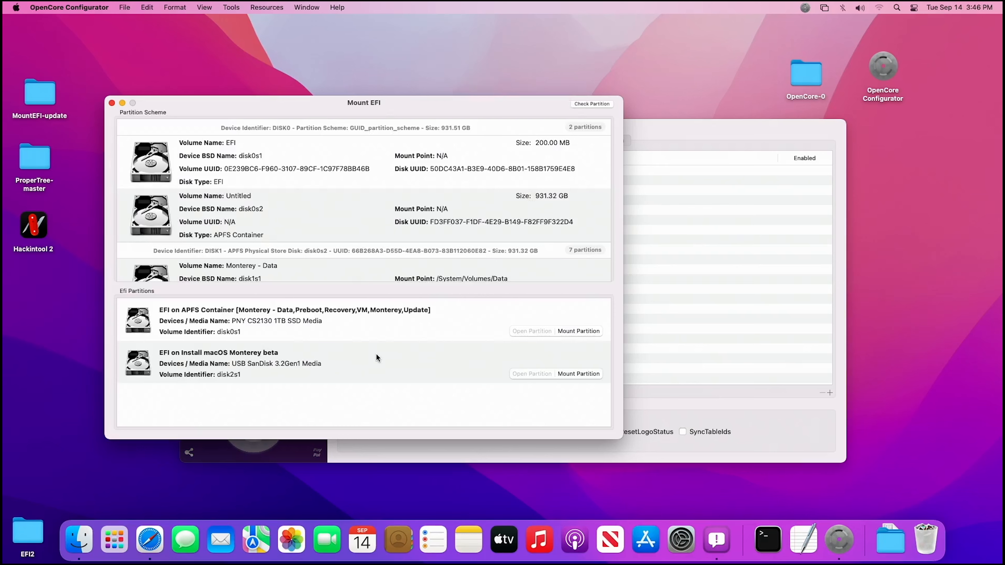
Mount the EFI partition of the Install macOS Monterey beta USB, authorising with the account password, and place its volume beside the OpenCore-0 folder.
{"action": "left_click", "coordinate": [576, 375]}
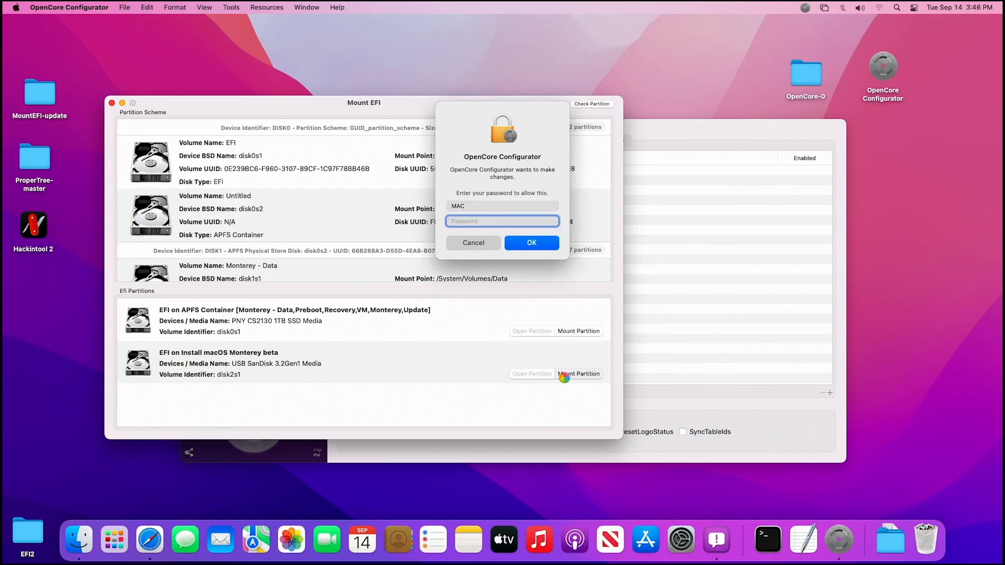
{"action": "type", "text": "••••"}
{"action": "key", "text": "Return"}
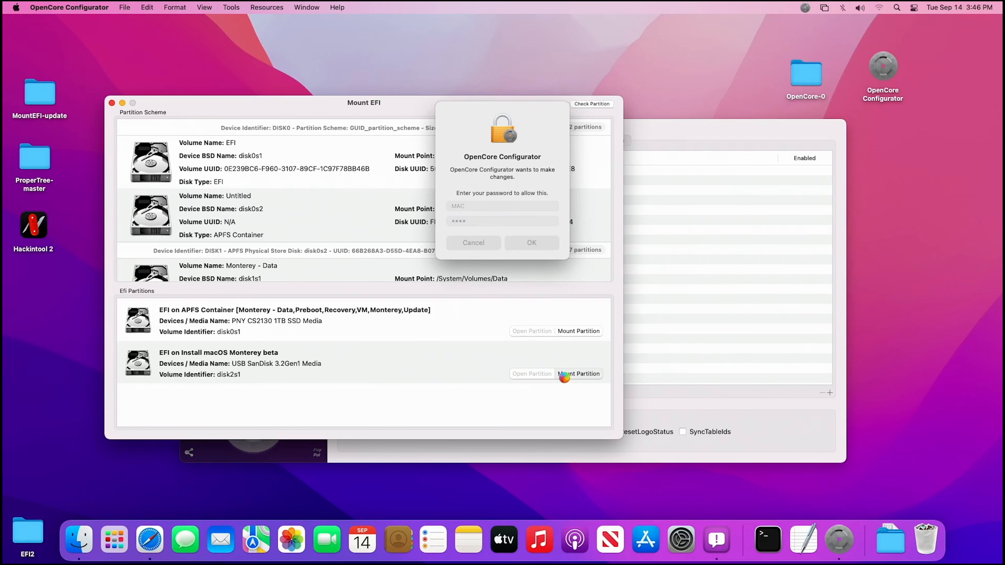
{"action": "left_click_drag", "start_coordinate": [983, 161], "coordinate": [741, 81]}
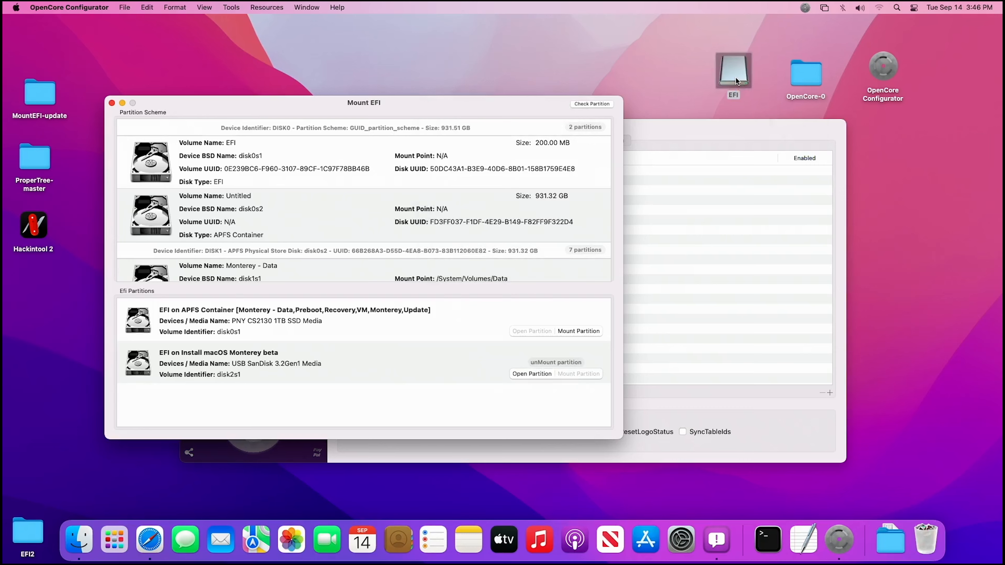
Open the mounted EFI volume and move its existing EFI folder to the Trash.
{"action": "double_click", "coordinate": [736, 78]}
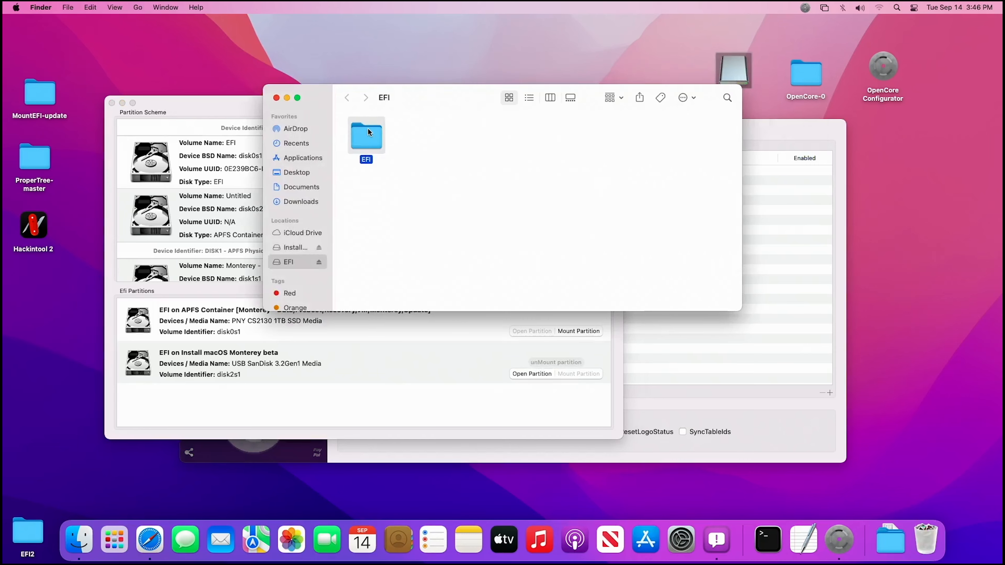
{"action": "right_click", "coordinate": [367, 129]}
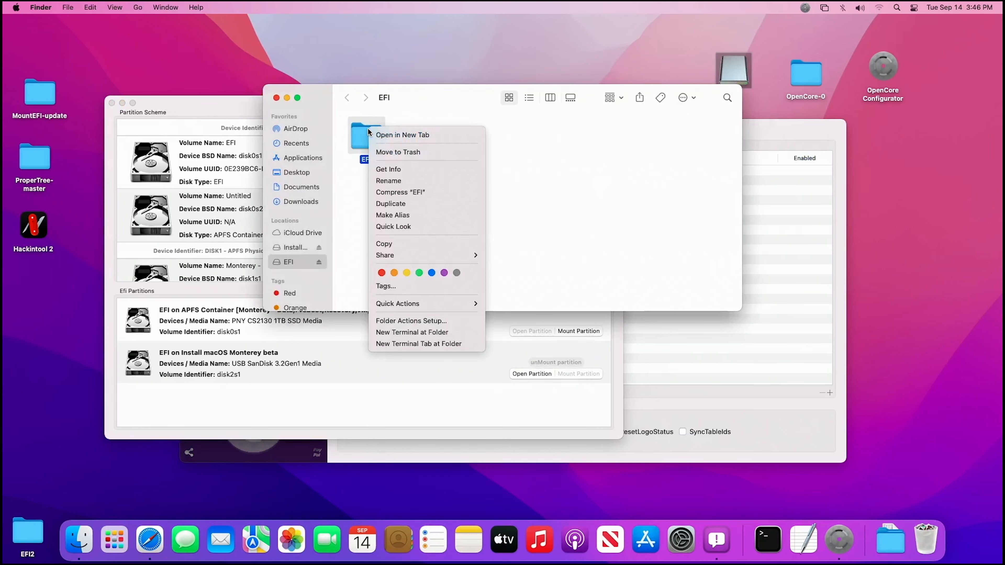
{"action": "left_click", "coordinate": [391, 153]}
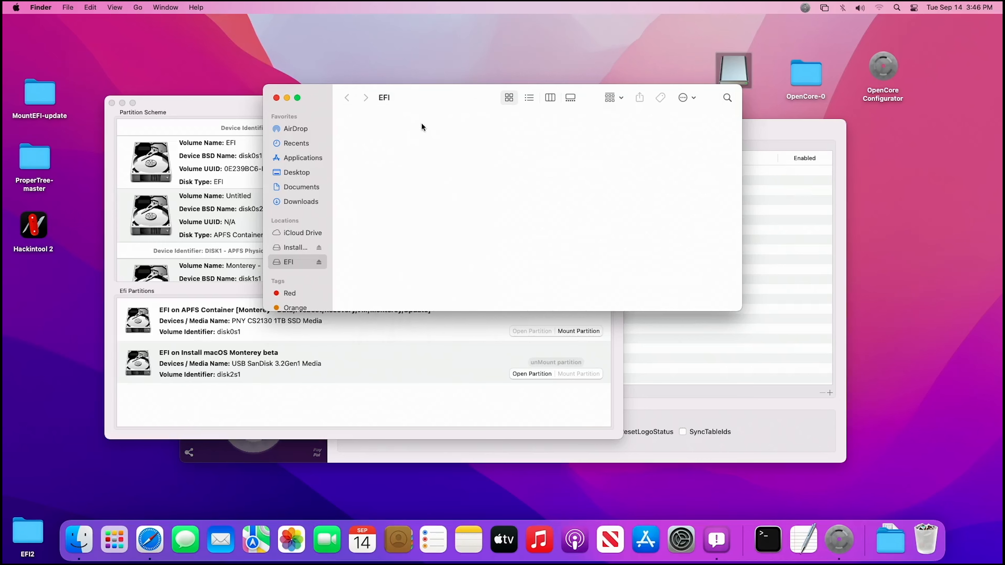
Close the Mount EFI window, clear the view of the desktop EFI folder, and copy that folder into the empty EFI volume.
{"action": "left_click_drag", "start_coordinate": [450, 95], "coordinate": [414, 76]}
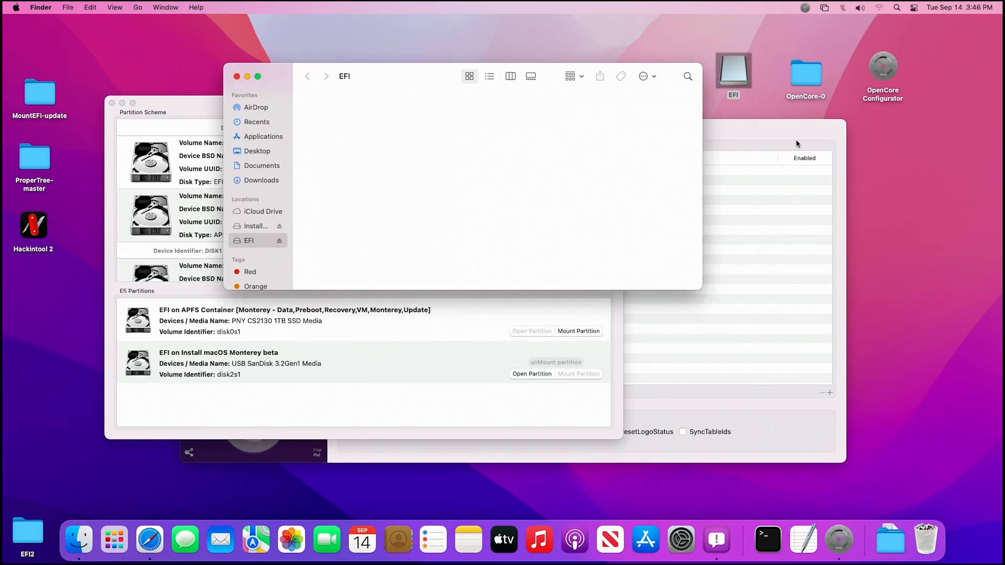
{"action": "left_click", "coordinate": [761, 248]}
{"action": "left_click_drag", "start_coordinate": [465, 138], "coordinate": [306, 250]}
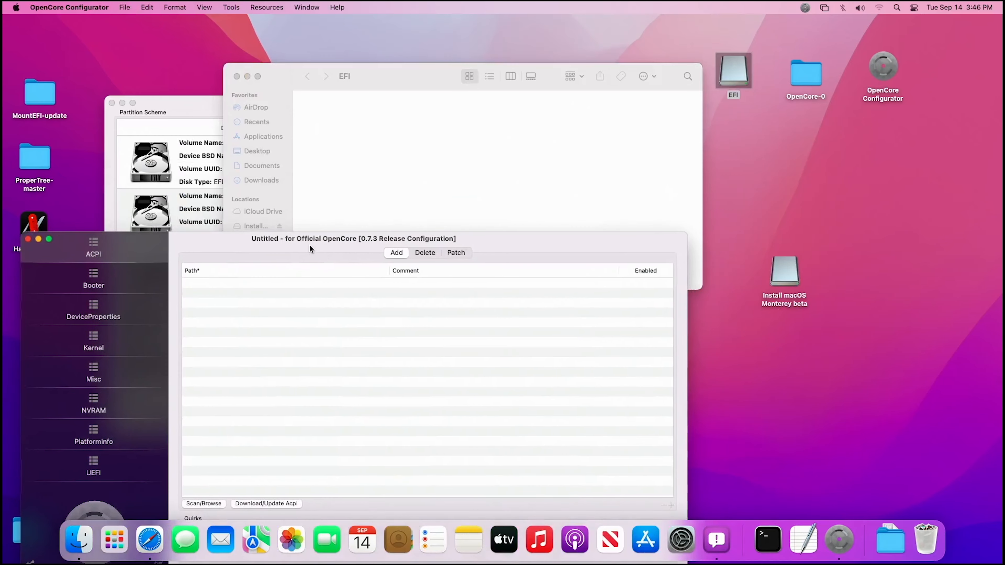
{"action": "left_click_drag", "start_coordinate": [429, 69], "coordinate": [290, 87]}
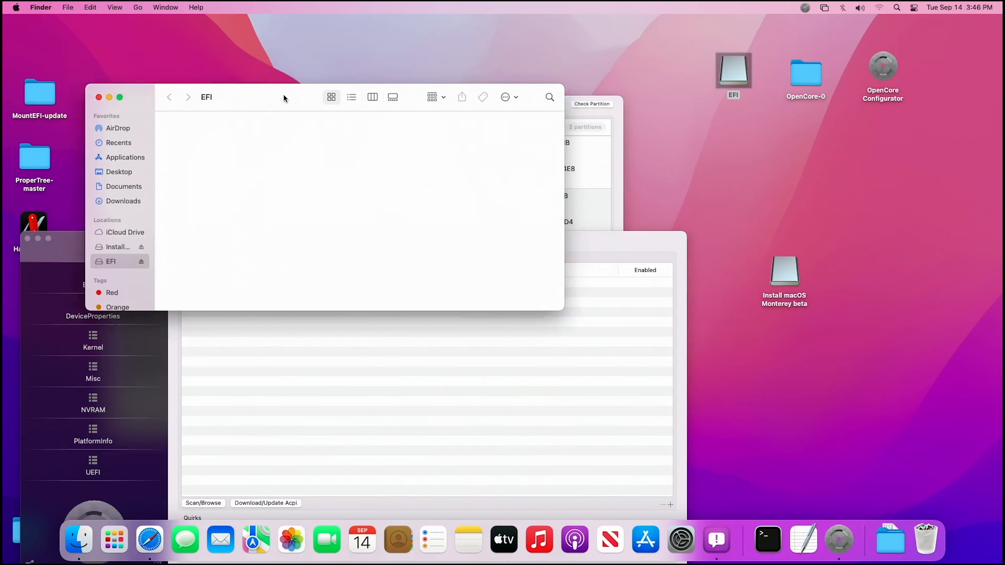
{"action": "left_click", "coordinate": [615, 127]}
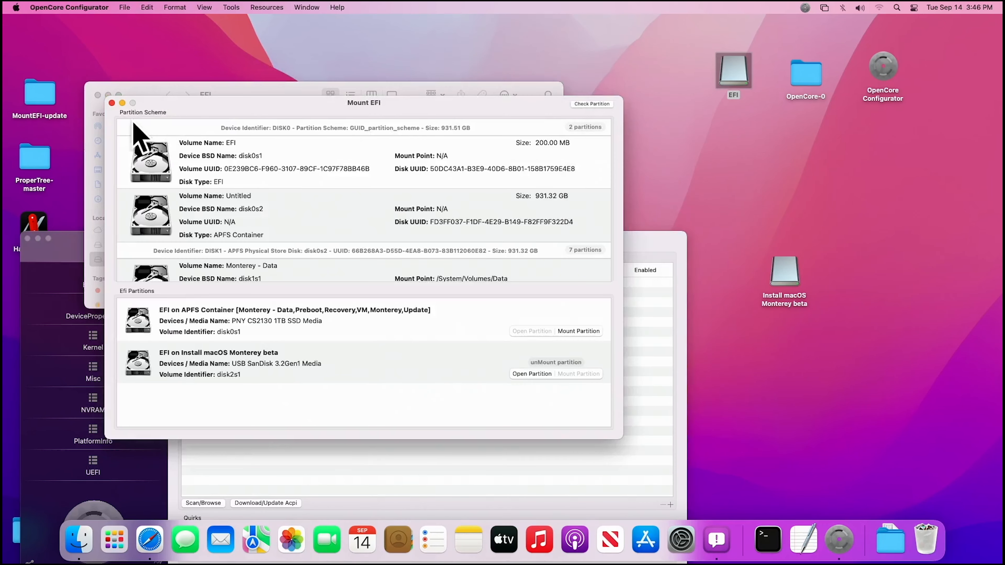
{"action": "left_click", "coordinate": [112, 103]}
{"action": "left_click_drag", "start_coordinate": [616, 239], "coordinate": [467, 288]}
{"action": "left_click_drag", "start_coordinate": [614, 372], "coordinate": [284, 207]}
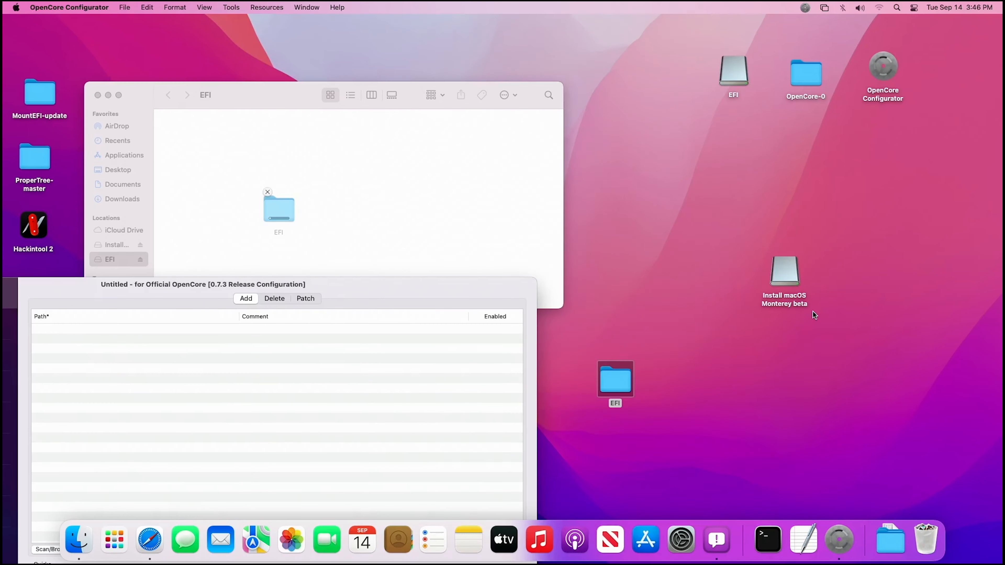
Close the EFI volume's window, then reposition the untitled configuration window and move the EFI volume below the OpenCore Configurator icon.
{"action": "left_click", "coordinate": [734, 71]}
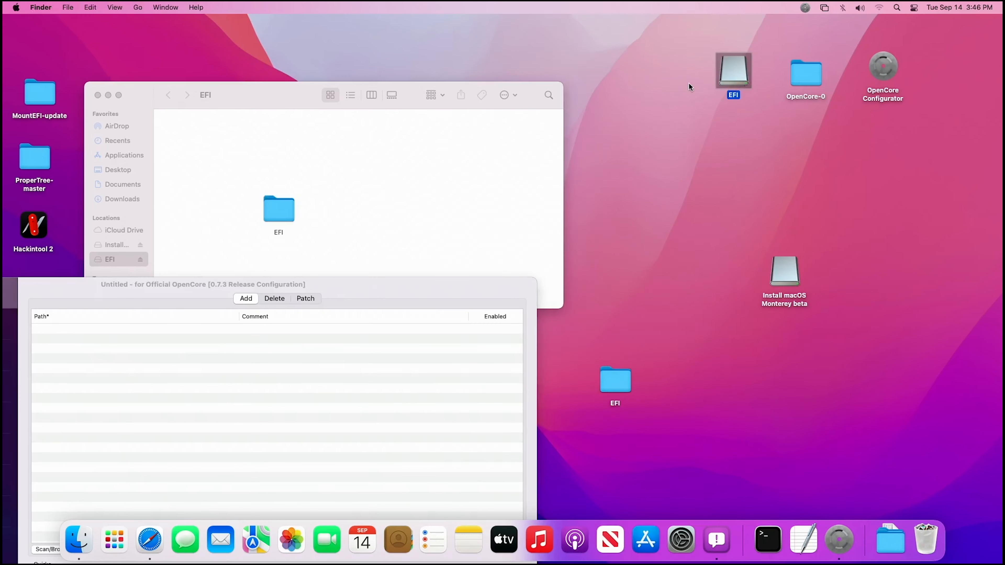
{"action": "left_click_drag", "start_coordinate": [290, 90], "coordinate": [457, 65]}
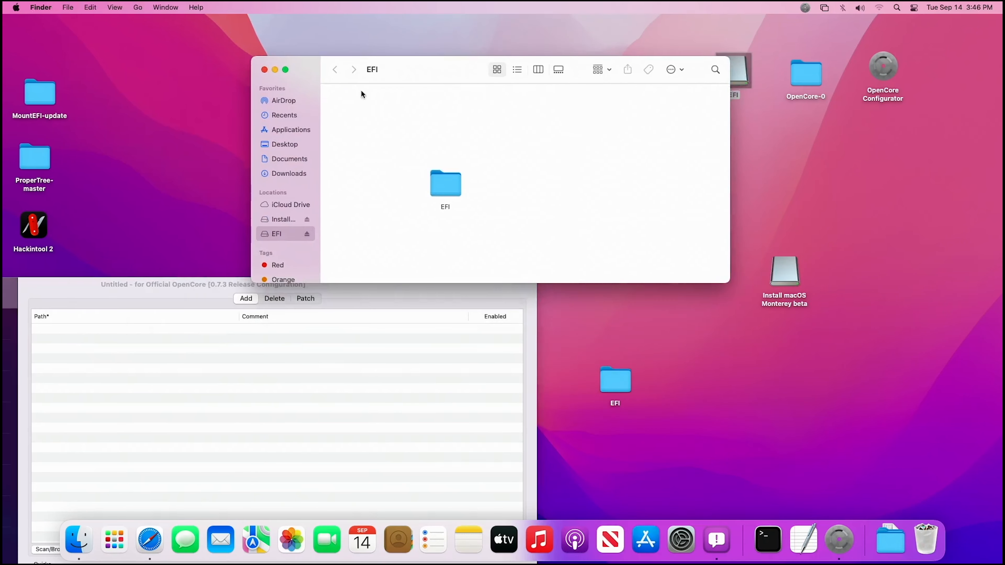
{"action": "left_click", "coordinate": [264, 70]}
{"action": "left_click_drag", "start_coordinate": [390, 291], "coordinate": [594, 80]}
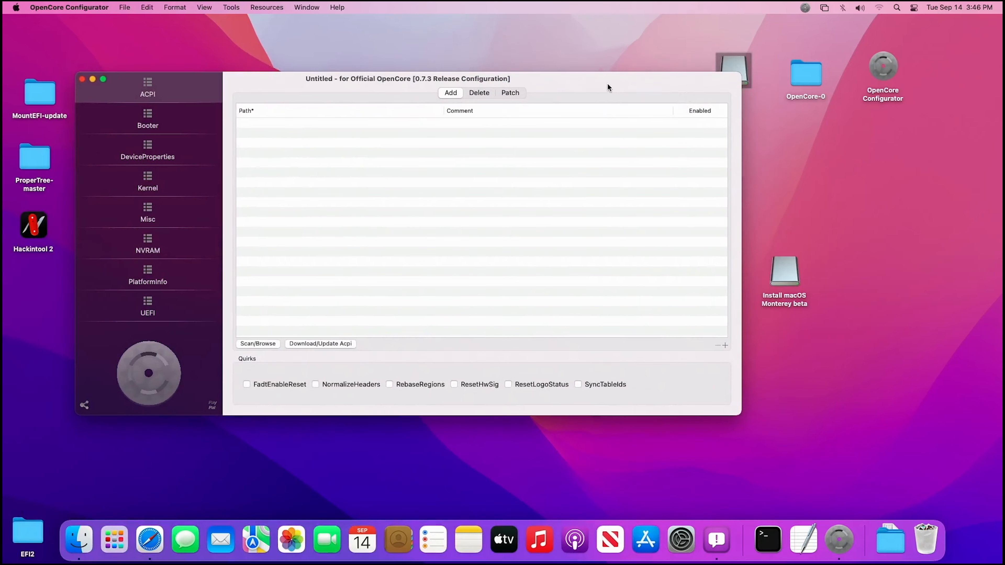
{"action": "left_click_drag", "start_coordinate": [746, 60], "coordinate": [895, 155]}
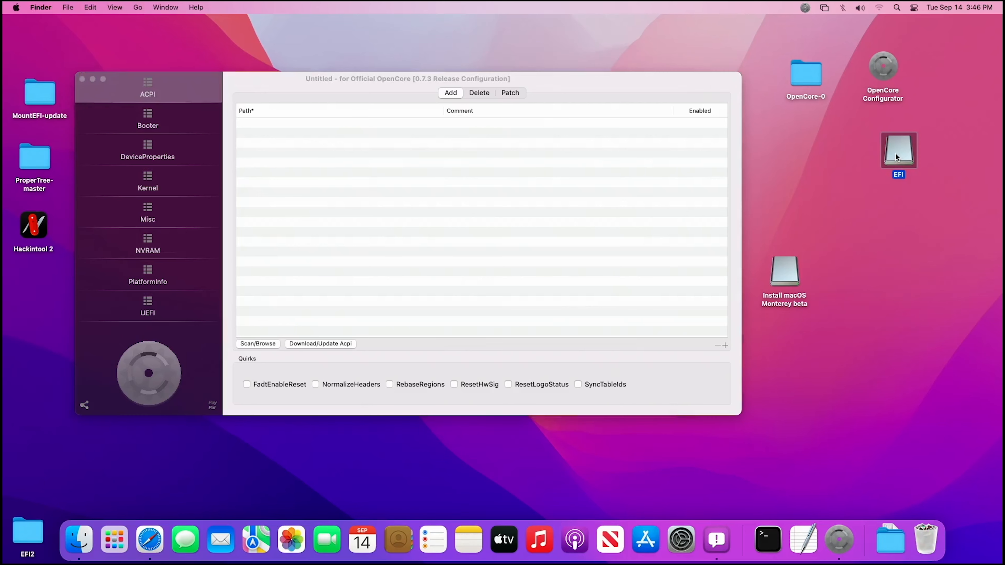
Open config.plist from the EFI volume's EFI/OC folder with OpenCore Configurator.
{"action": "double_click", "coordinate": [896, 156]}
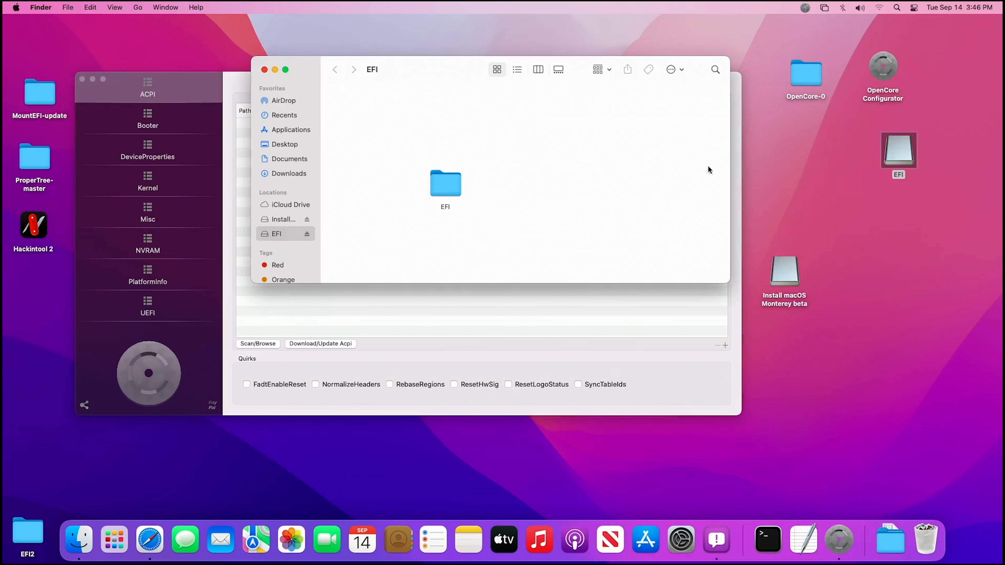
{"action": "double_click", "coordinate": [451, 187]}
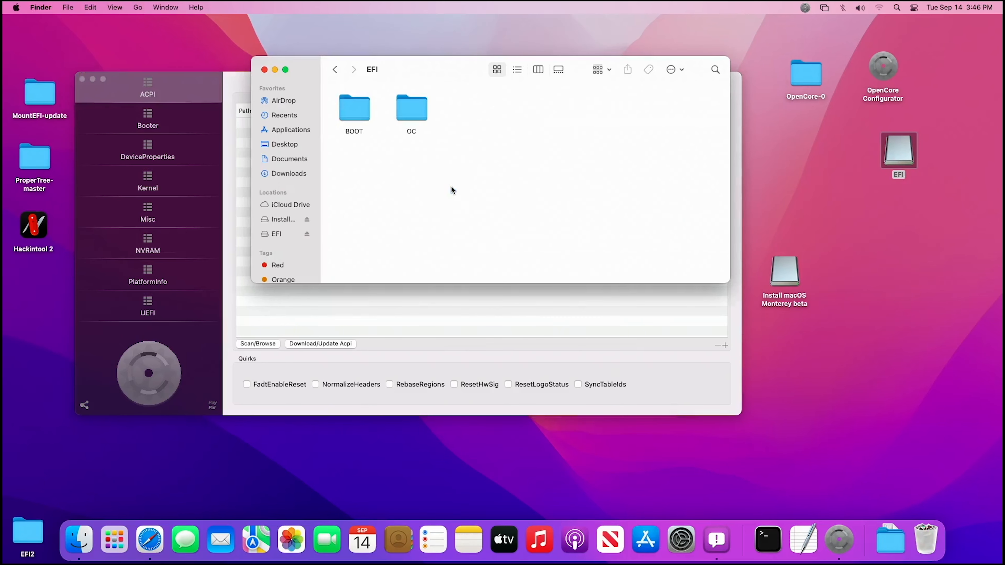
{"action": "double_click", "coordinate": [408, 106]}
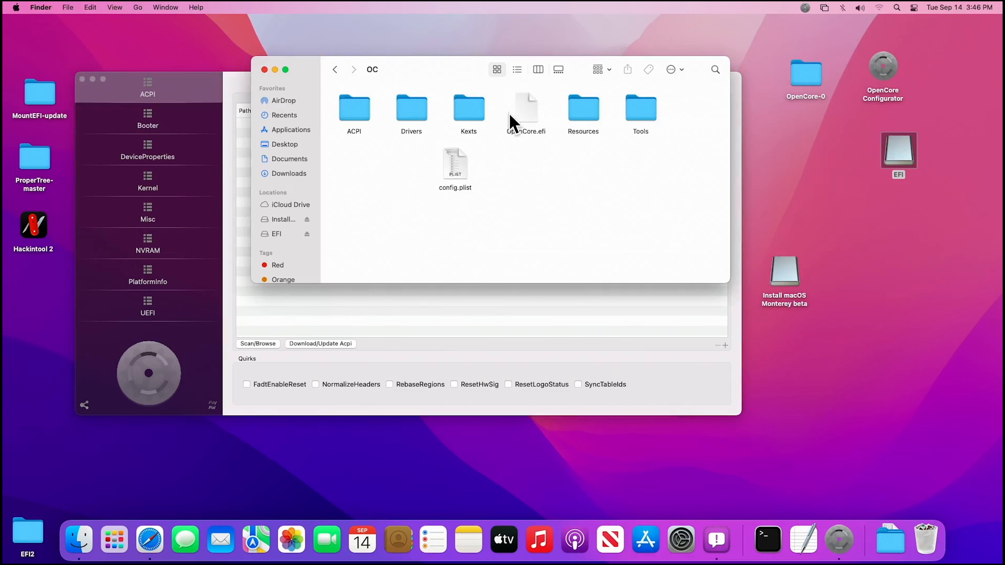
{"action": "right_click", "coordinate": [453, 164]}
{"action": "mouse_move", "coordinate": [484, 179]}
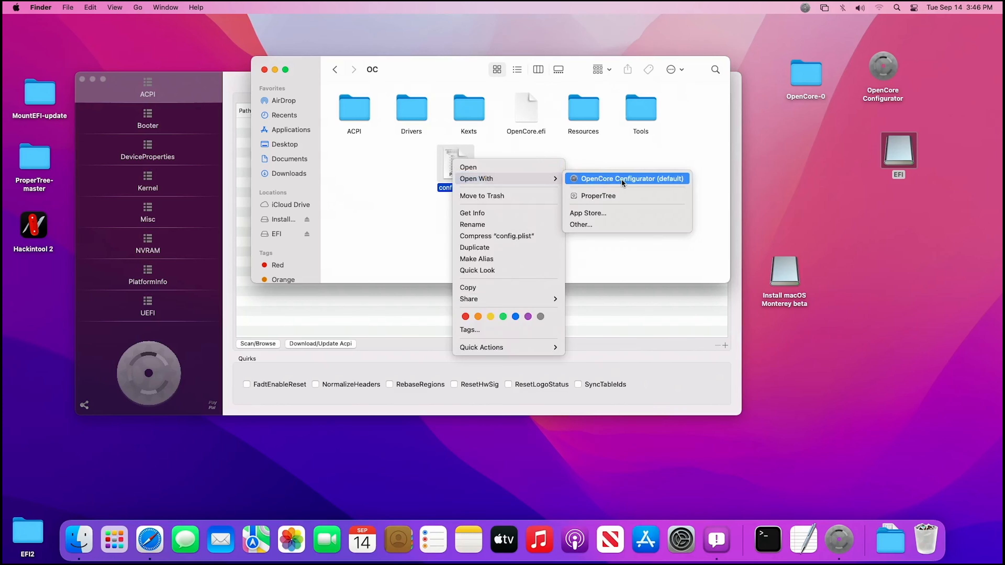
{"action": "left_click", "coordinate": [636, 178]}
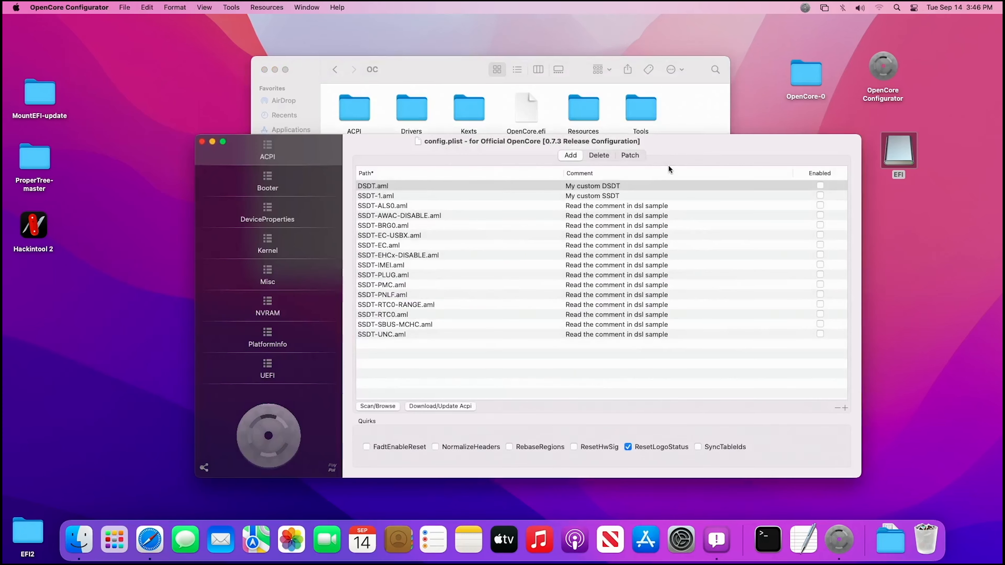
Close the OC folder window and move the config.plist window aside to uncover the EFI volume on the desktop.
{"action": "left_click_drag", "start_coordinate": [670, 153], "coordinate": [622, 128]}
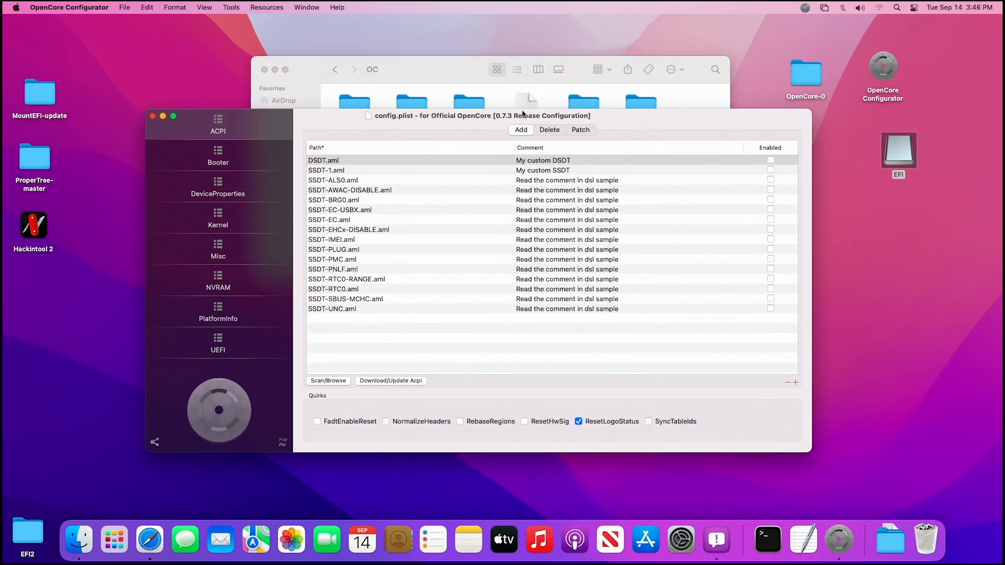
{"action": "left_click", "coordinate": [437, 70]}
{"action": "left_click", "coordinate": [262, 69]}
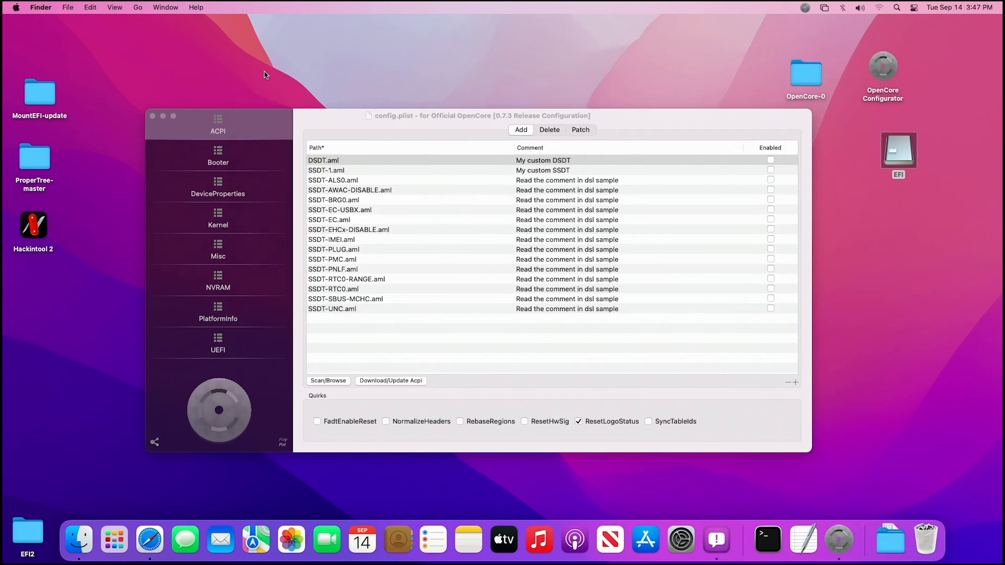
{"action": "left_click_drag", "start_coordinate": [636, 118], "coordinate": [620, 113]}
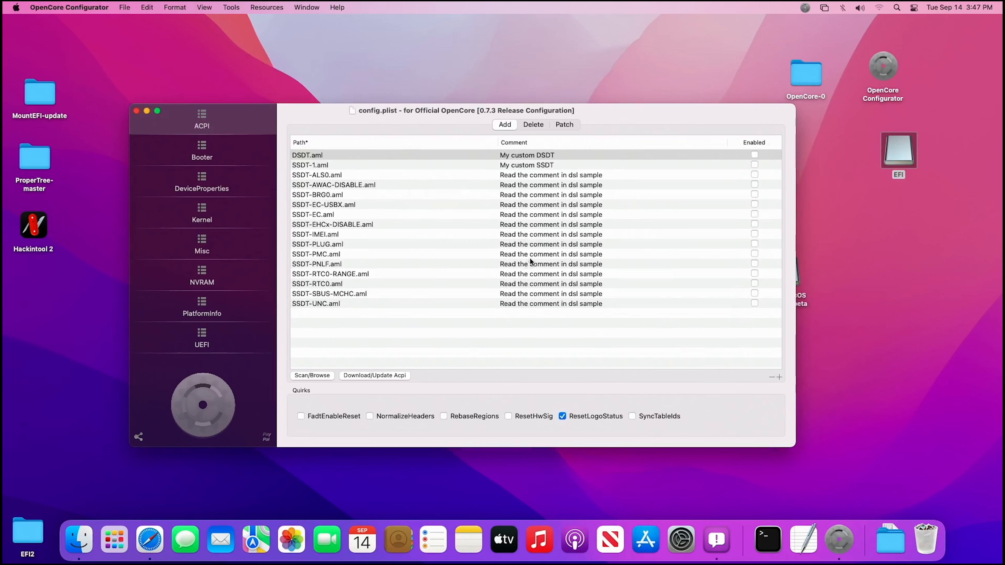
{"action": "left_click_drag", "start_coordinate": [640, 126], "coordinate": [486, 125]}
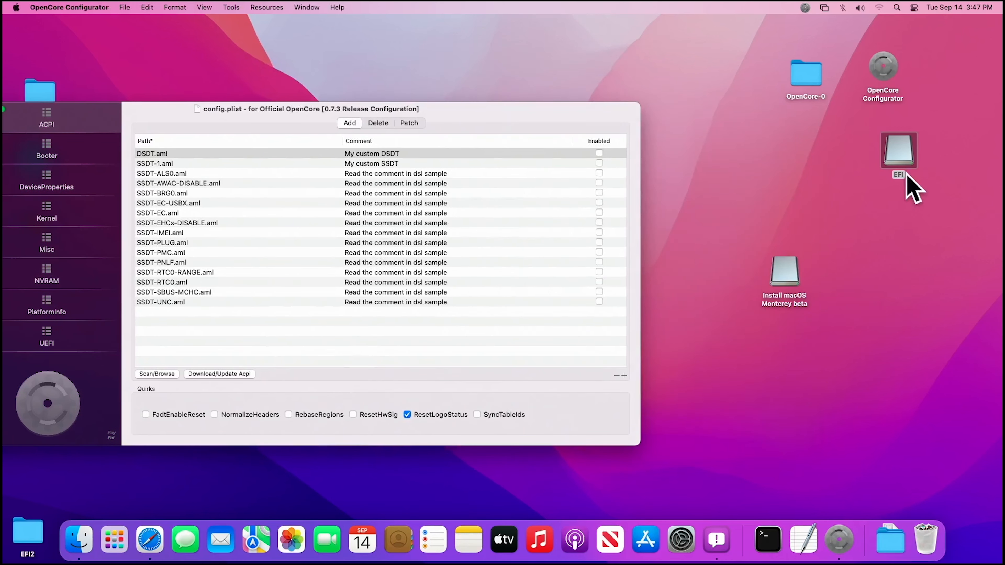
Open the Drivers folder inside EFI/OC on the EFI volume.
{"action": "double_click", "coordinate": [900, 149]}
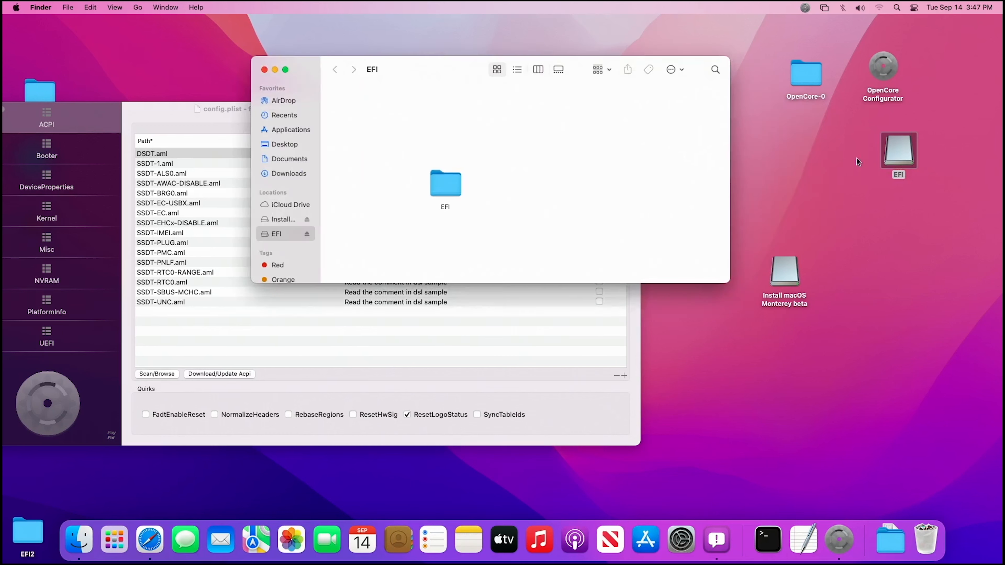
{"action": "double_click", "coordinate": [458, 190]}
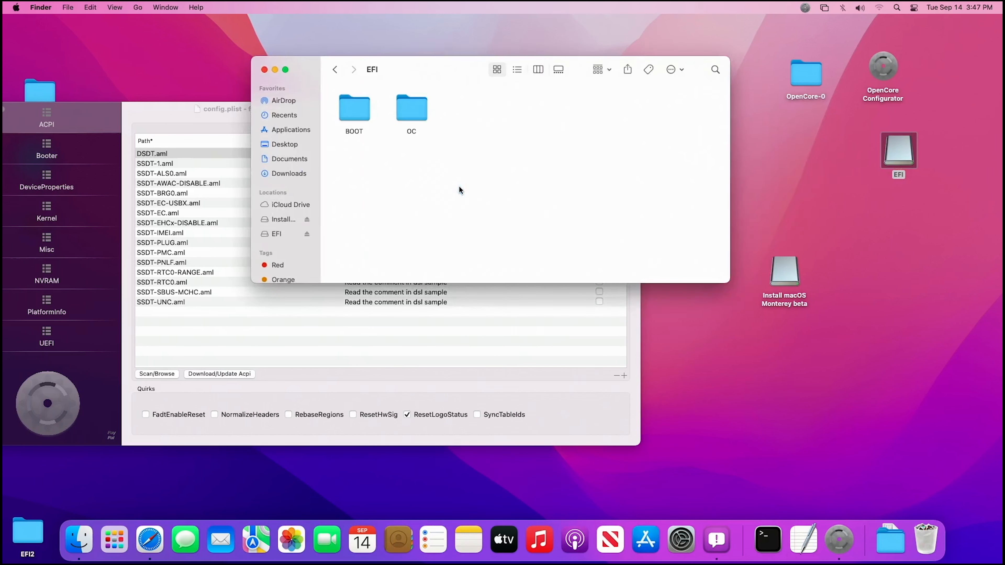
{"action": "left_click", "coordinate": [419, 120]}
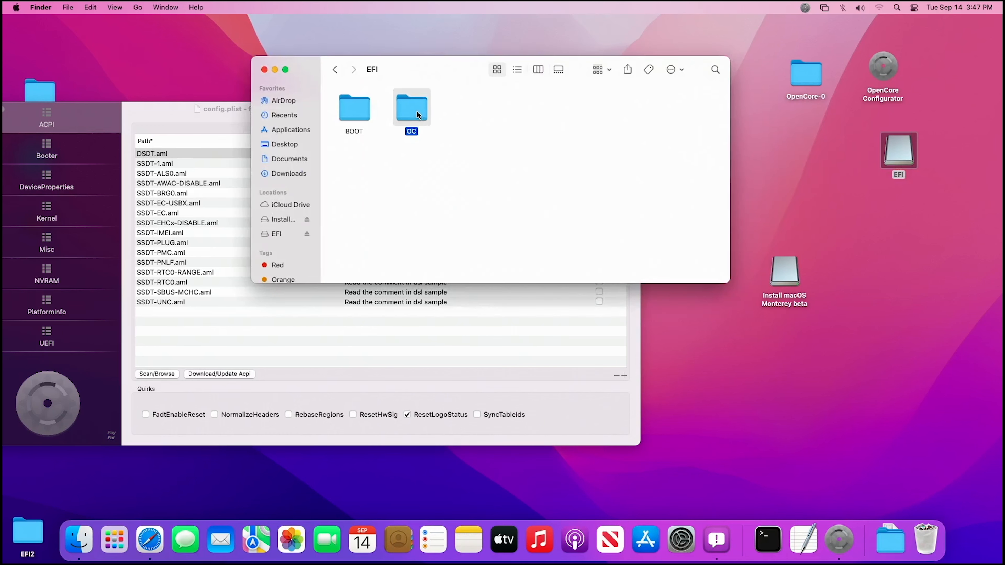
{"action": "double_click", "coordinate": [417, 114]}
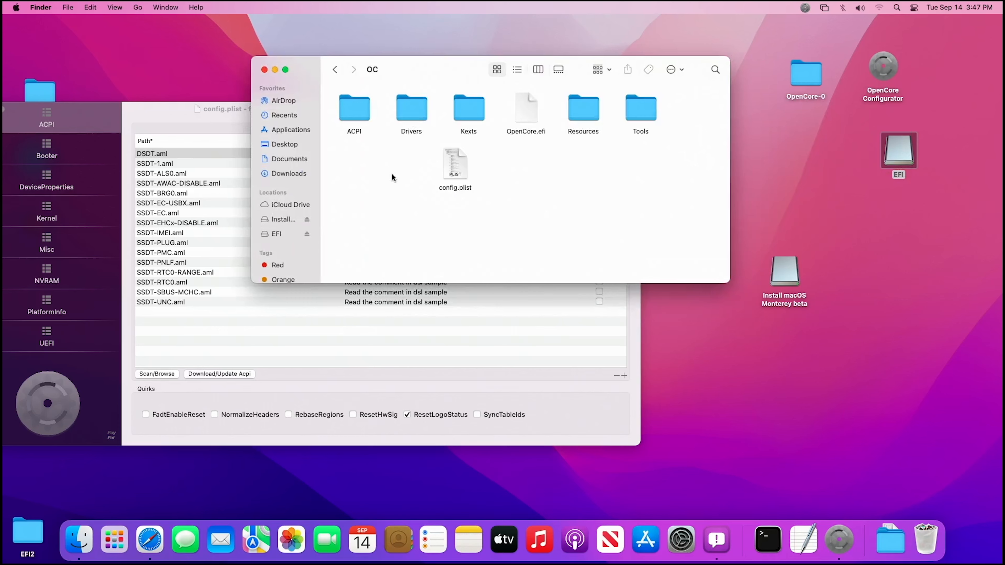
{"action": "left_click", "coordinate": [404, 107]}
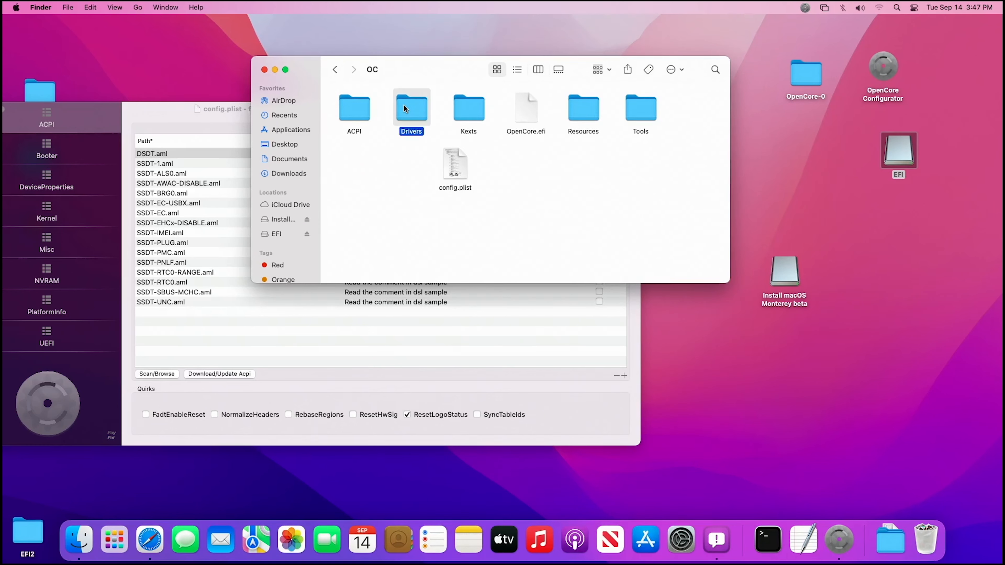
{"action": "double_click", "coordinate": [404, 108]}
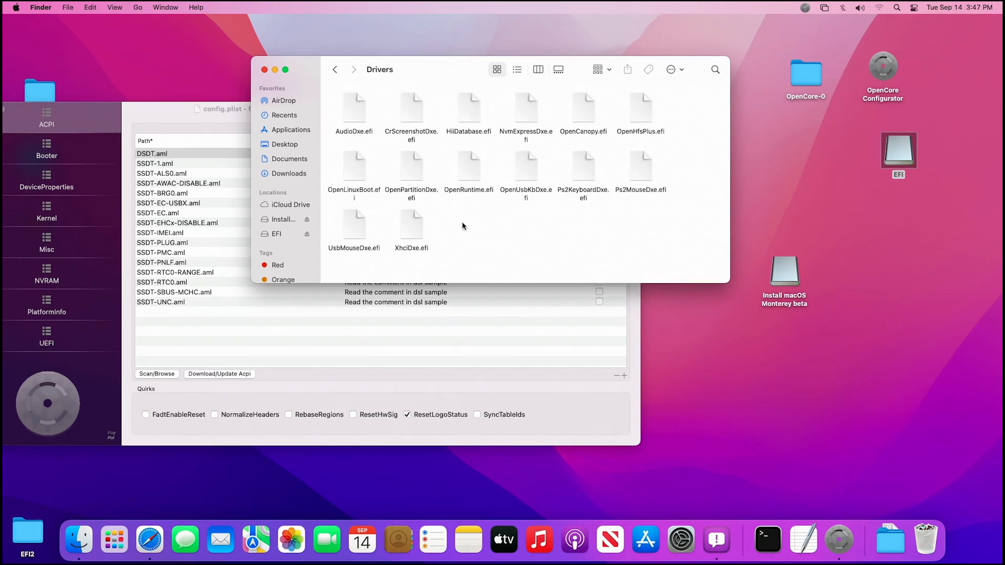
Move every driver except OpenRuntime.efi from the Drivers folder to the Trash.
{"action": "left_click_drag", "start_coordinate": [433, 99], "coordinate": [340, 254]}
{"action": "right_click", "coordinate": [351, 239]}
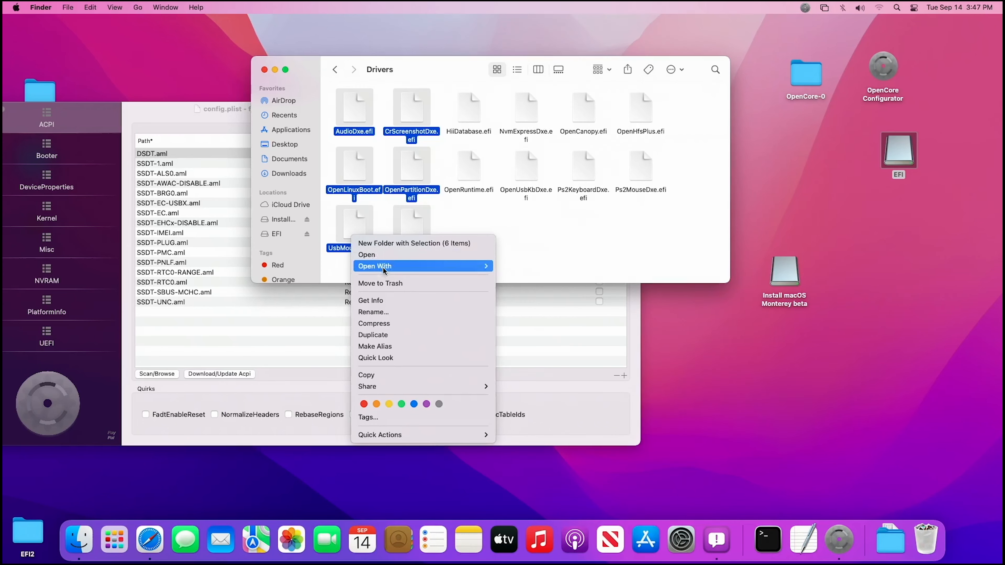
{"action": "left_click", "coordinate": [380, 283]}
{"action": "left_click_drag", "start_coordinate": [680, 209], "coordinate": [518, 114]}
{"action": "right_click", "coordinate": [519, 114]}
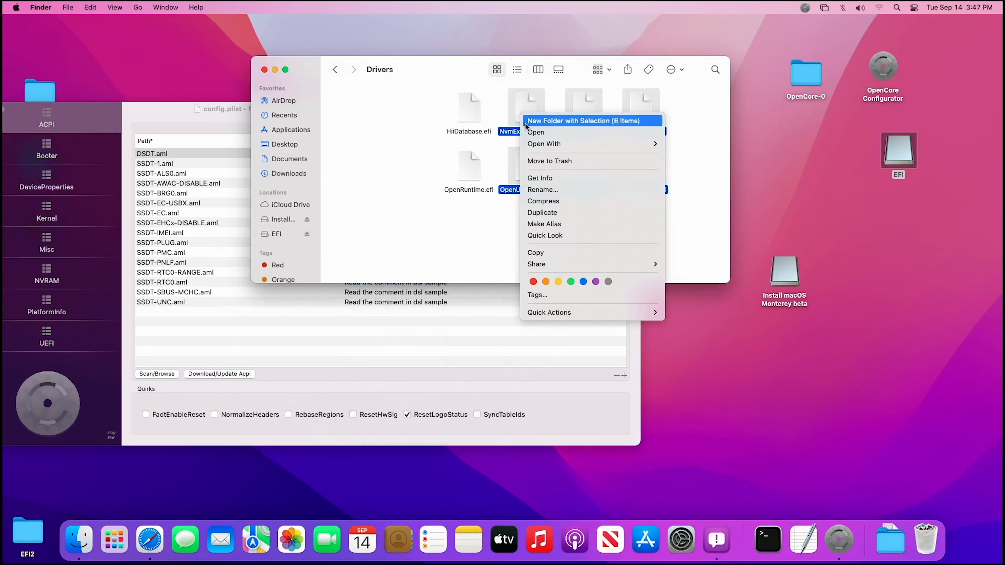
{"action": "left_click", "coordinate": [547, 160]}
{"action": "right_click", "coordinate": [474, 116]}
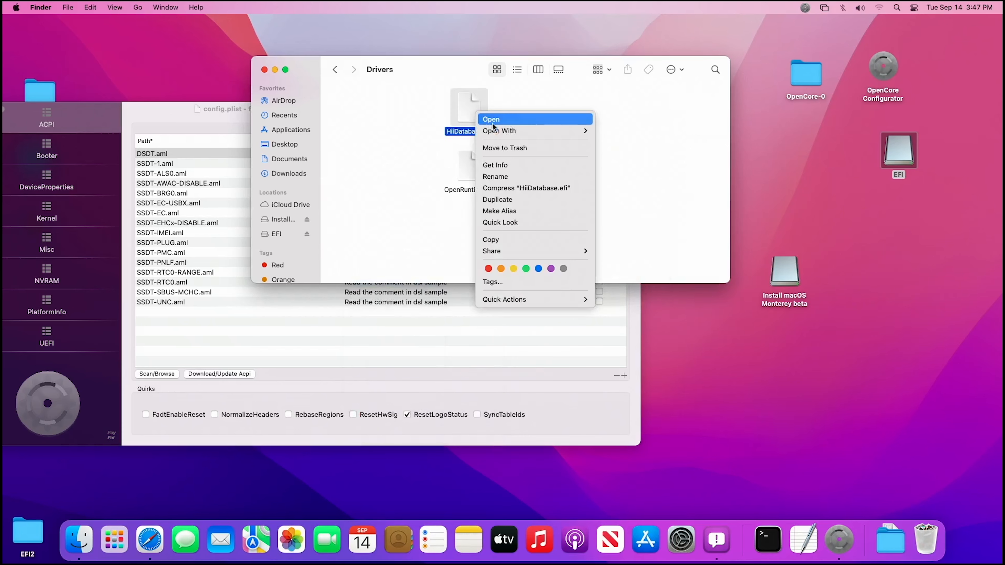
{"action": "left_click", "coordinate": [505, 148]}
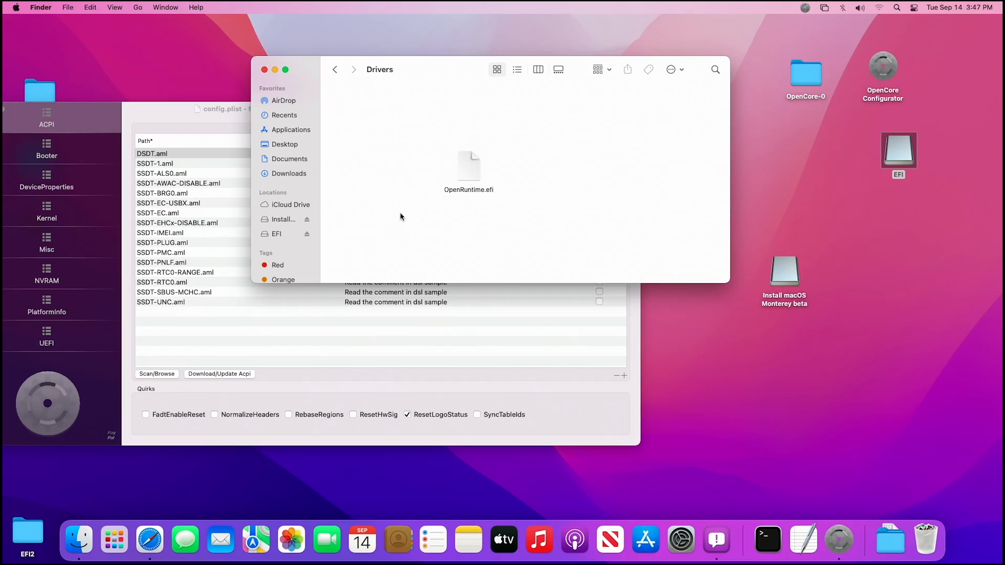
{"action": "left_click_drag", "start_coordinate": [447, 74], "coordinate": [427, 62]}
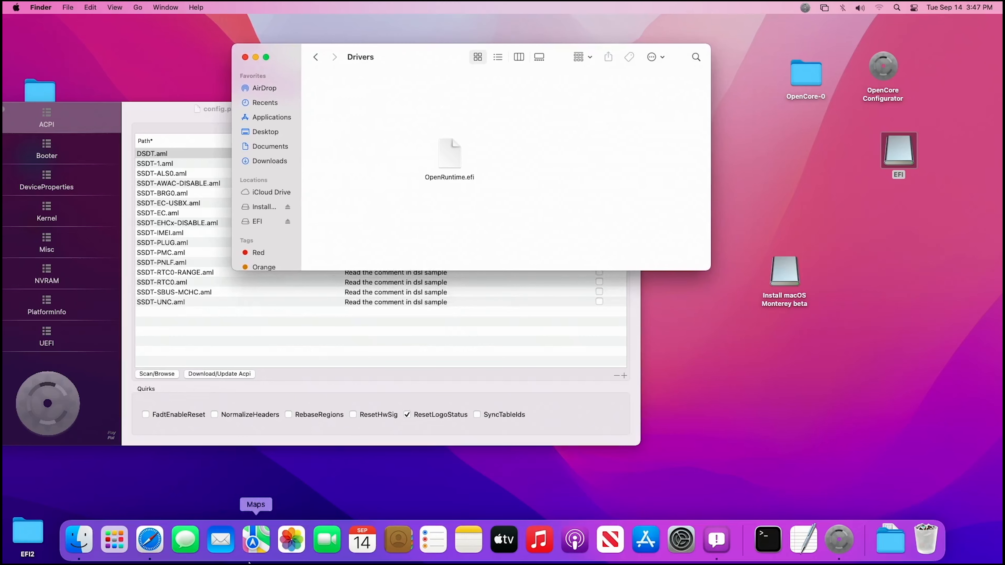
Switch to Safari, search the web for "opencore" and open Dortania's OpenCore Install Guide.
{"action": "left_click", "coordinate": [160, 547]}
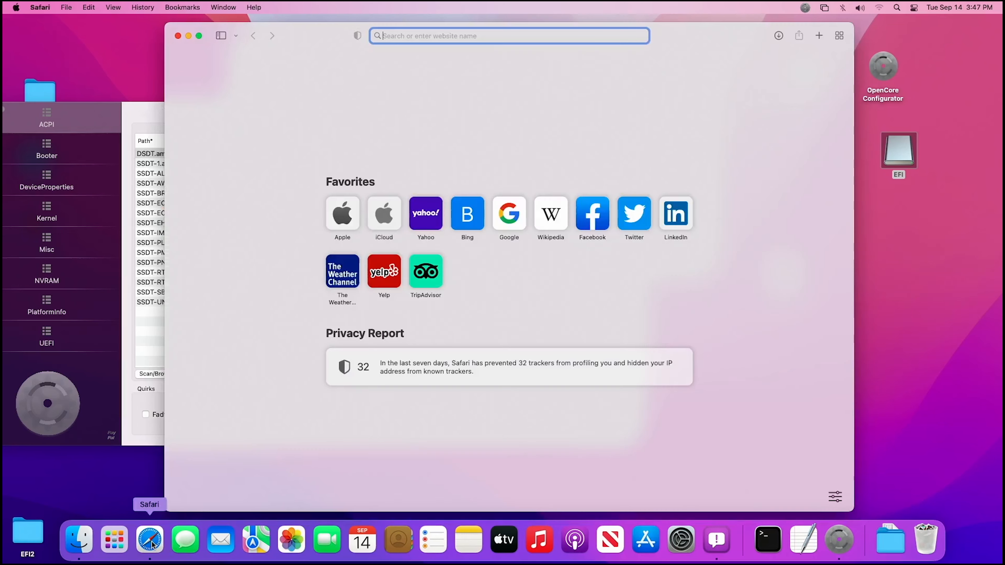
{"action": "type", "text": "op"}
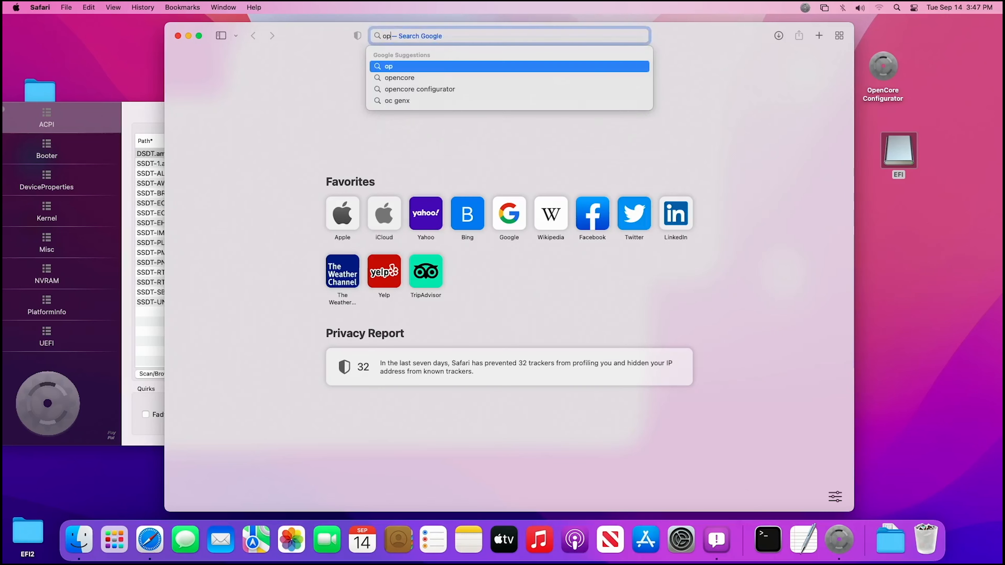
{"action": "type", "text": "encore"}
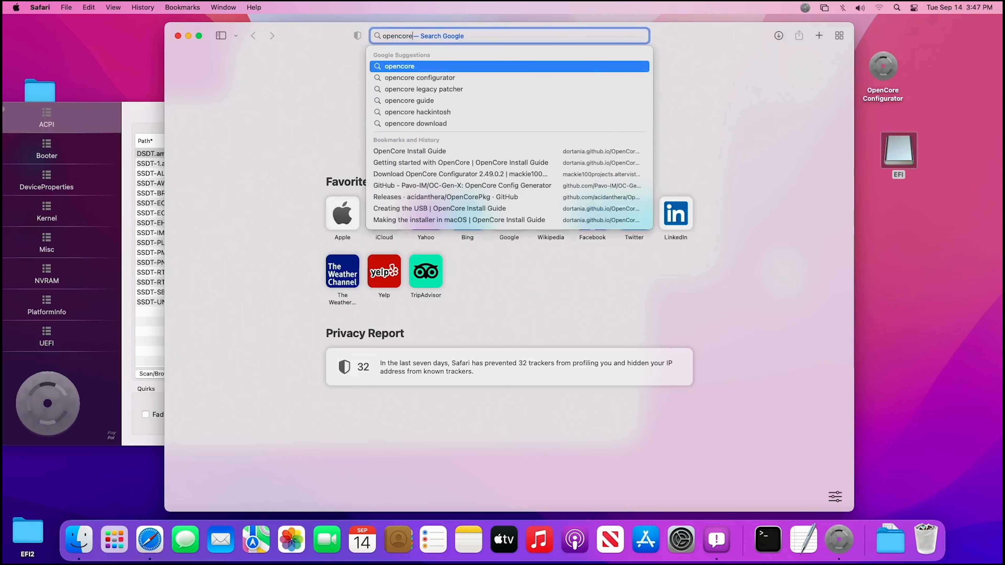
{"action": "key", "text": "Return"}
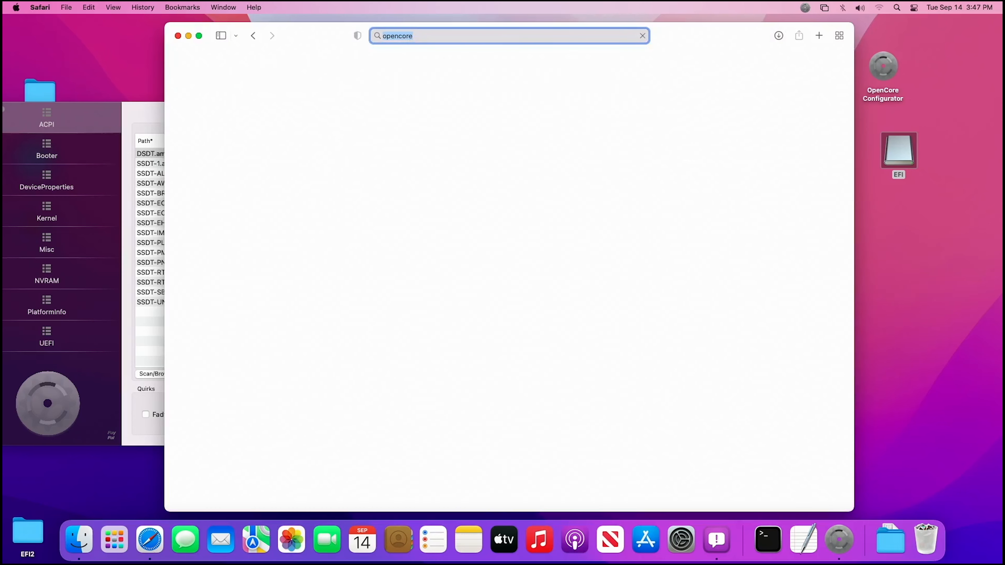
{"action": "left_click", "coordinate": [326, 165]}
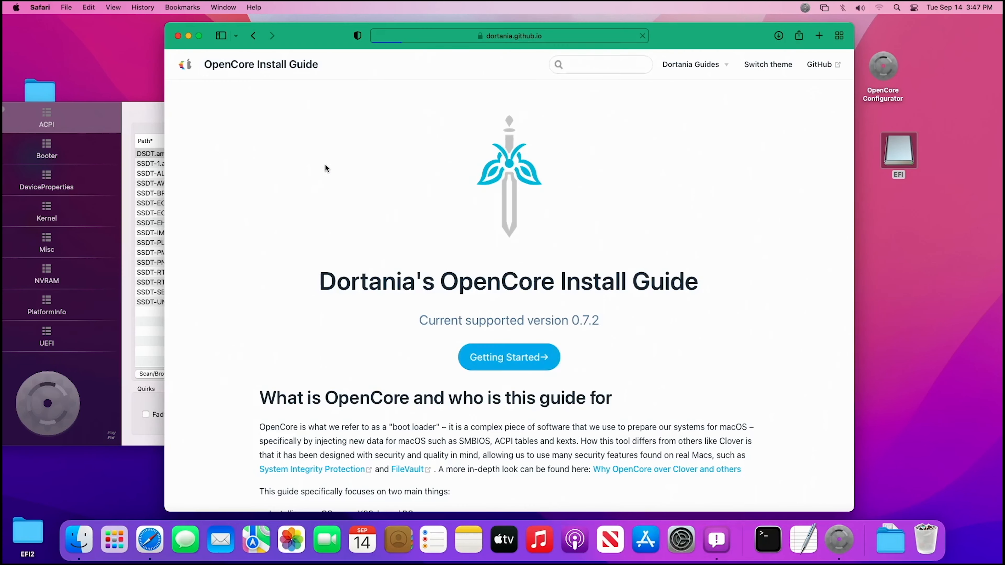
Go to the Universal firmware drivers section of the guide's Gathering files page.
{"action": "left_click", "coordinate": [526, 362]}
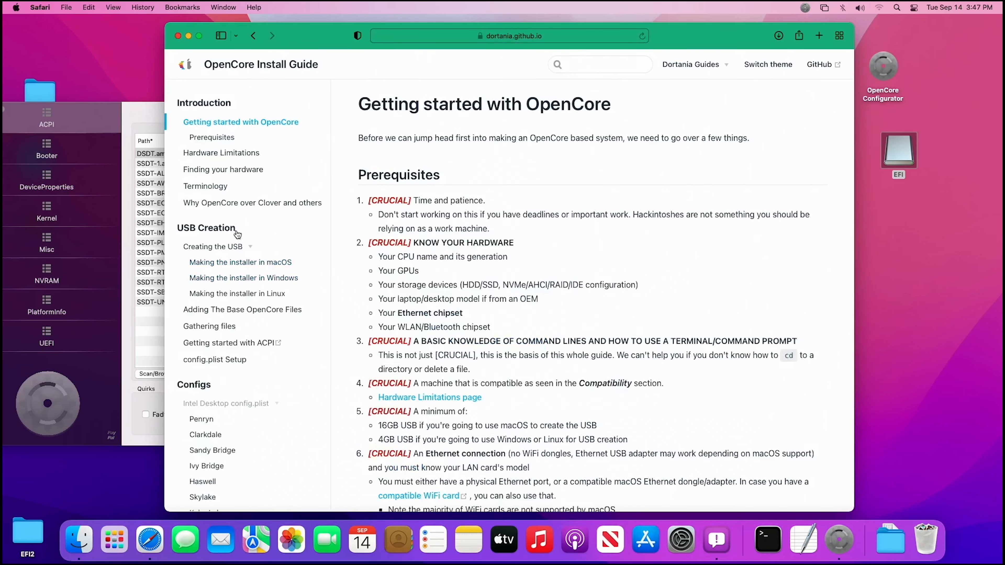
{"action": "left_click", "coordinate": [225, 327]}
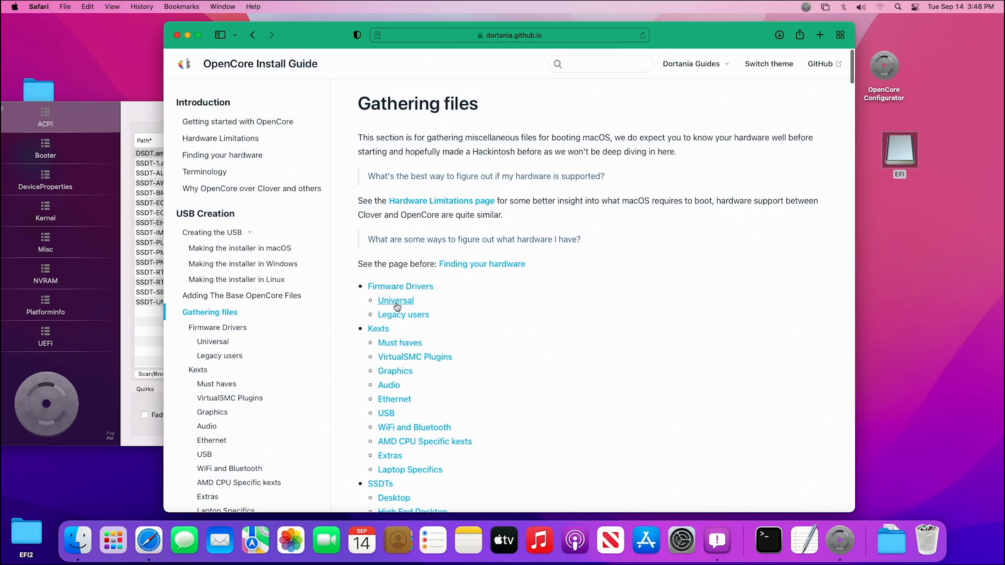
{"action": "left_click", "coordinate": [394, 302]}
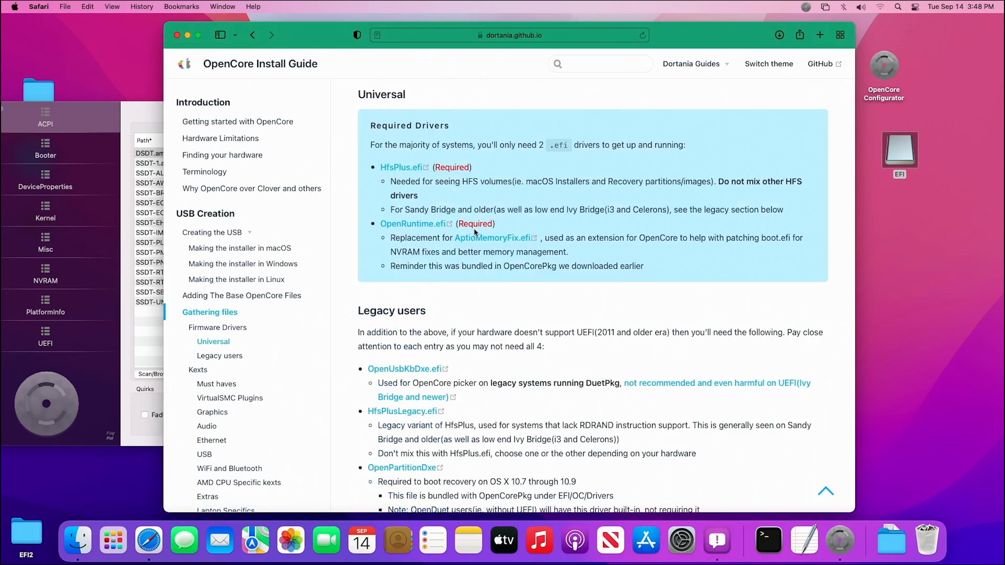
Download the required HfsPlus.efi driver from its GitHub page and close the browser window.
{"action": "left_click", "coordinate": [406, 168]}
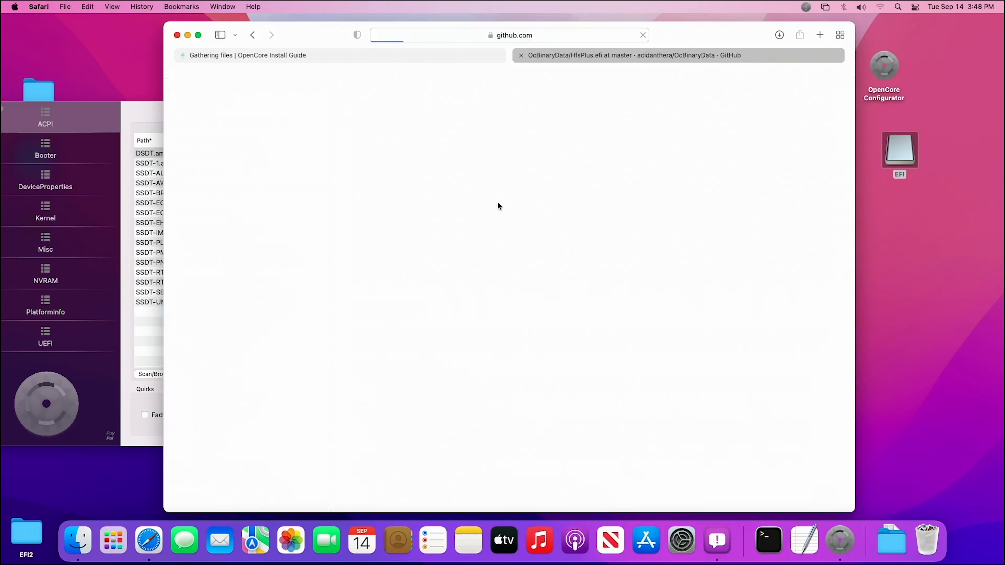
{"action": "left_click", "coordinate": [759, 282]}
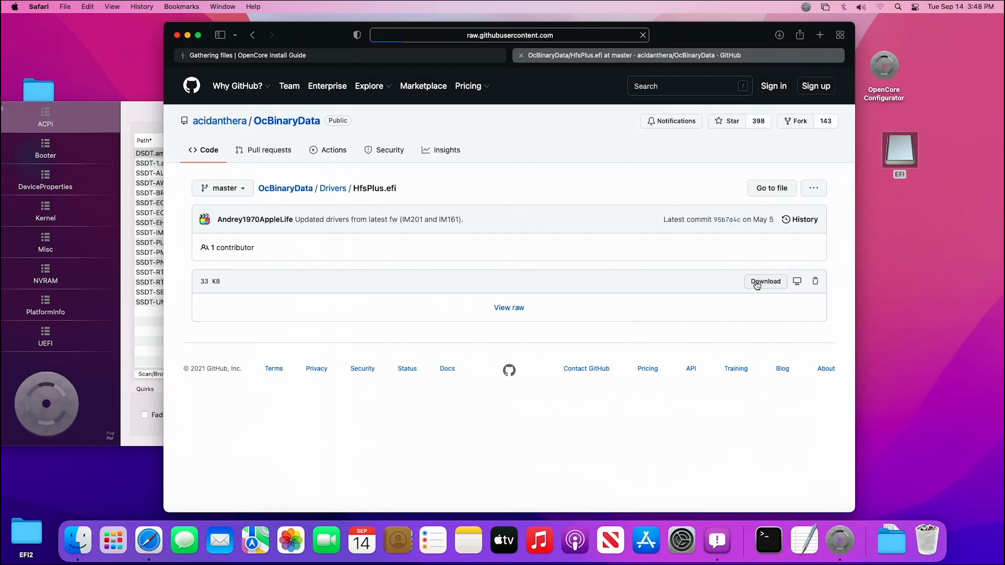
{"action": "left_click", "coordinate": [177, 36]}
Copy HfsPlus.efi from the Downloads folder into the EFI volume's Drivers folder beside OpenRuntime.efi.
{"action": "left_click_drag", "start_coordinate": [446, 56], "coordinate": [568, 146]}
{"action": "right_click", "coordinate": [392, 251]}
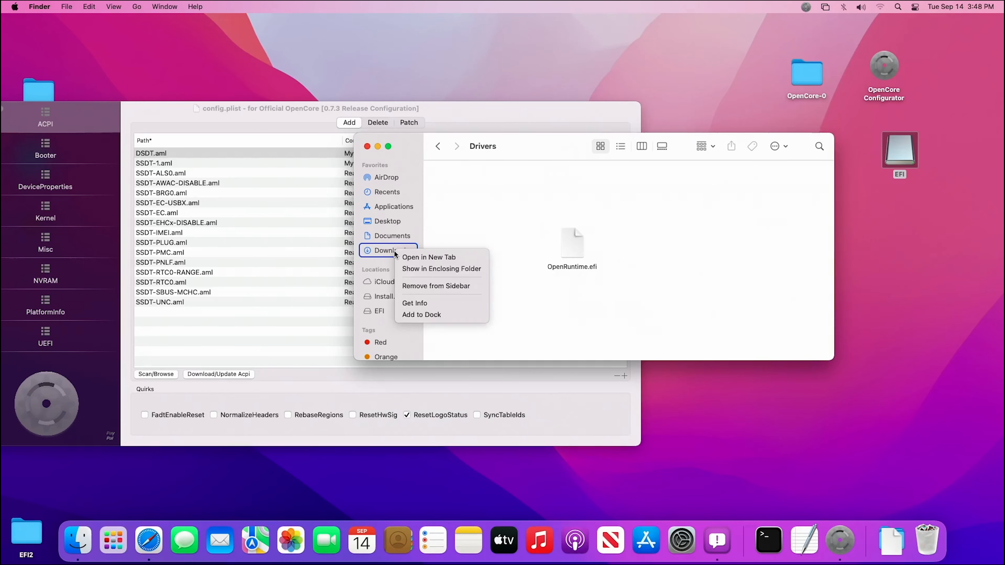
{"action": "left_click", "coordinate": [412, 257]}
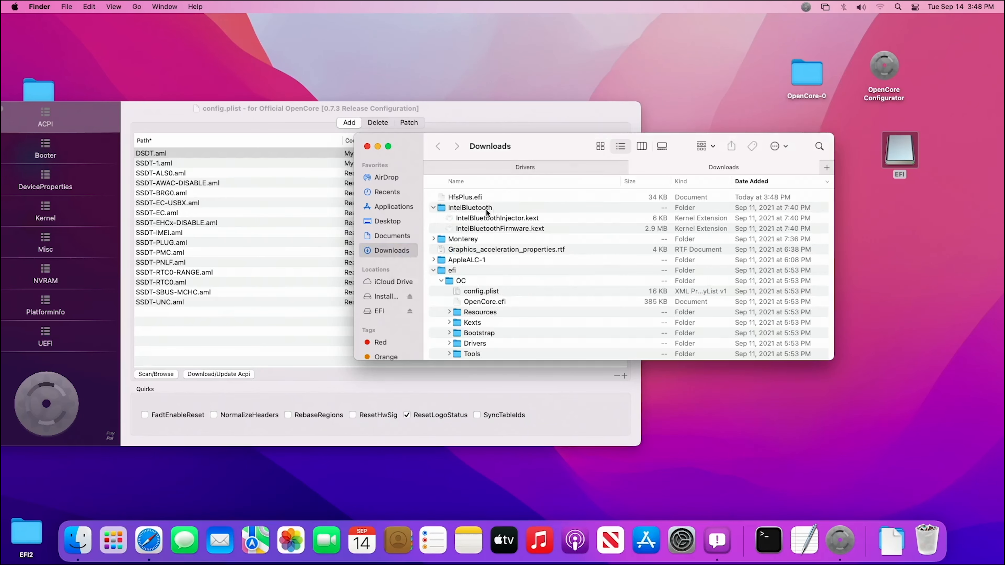
{"action": "left_click", "coordinate": [474, 198]}
{"action": "right_click", "coordinate": [473, 198]}
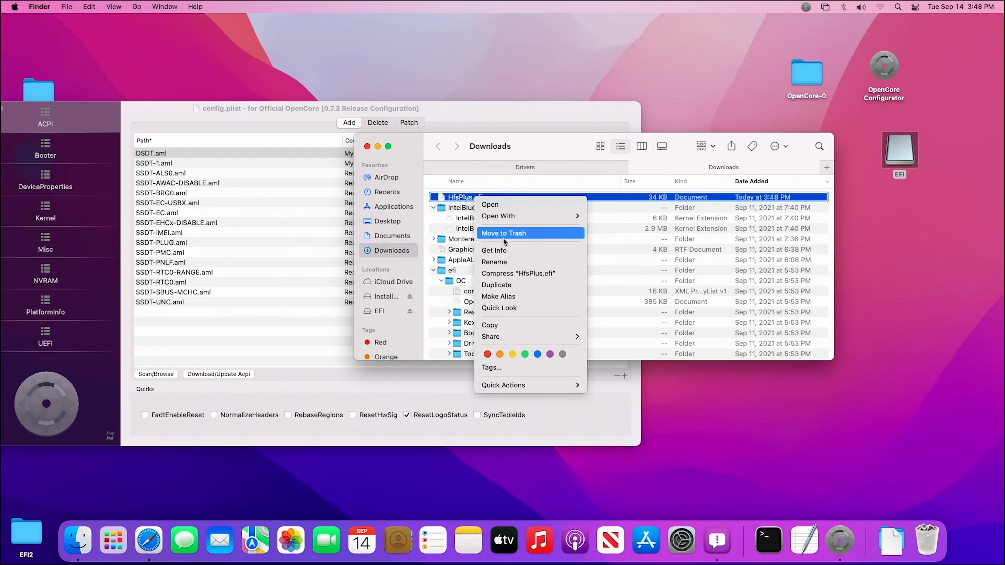
{"action": "left_click", "coordinate": [493, 325]}
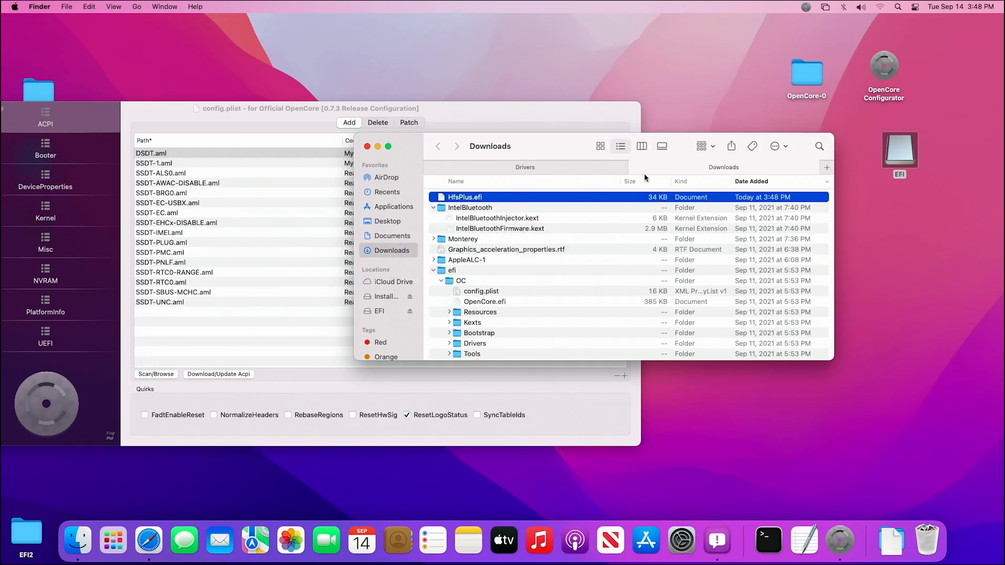
{"action": "left_click", "coordinate": [539, 168]}
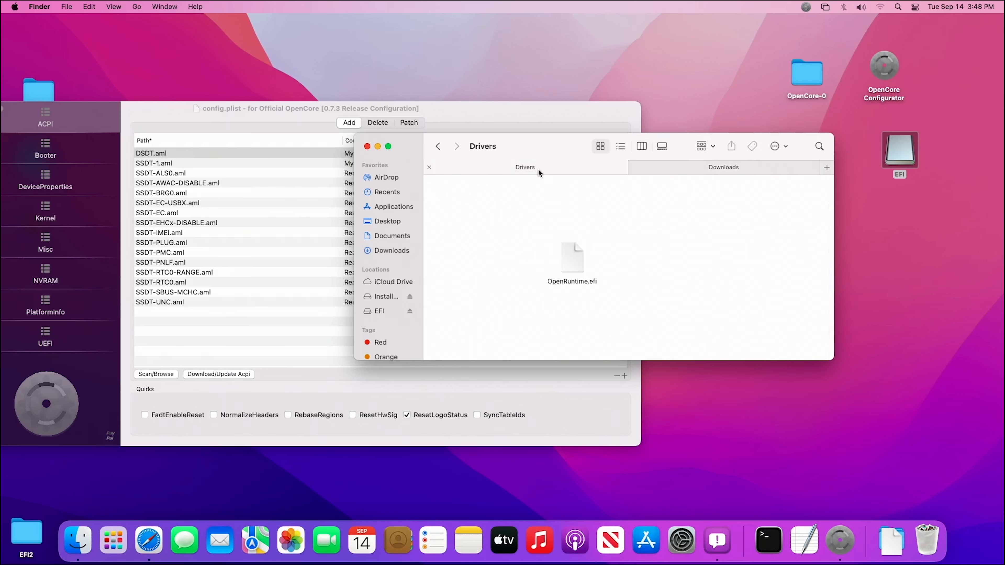
{"action": "right_click", "coordinate": [508, 221]}
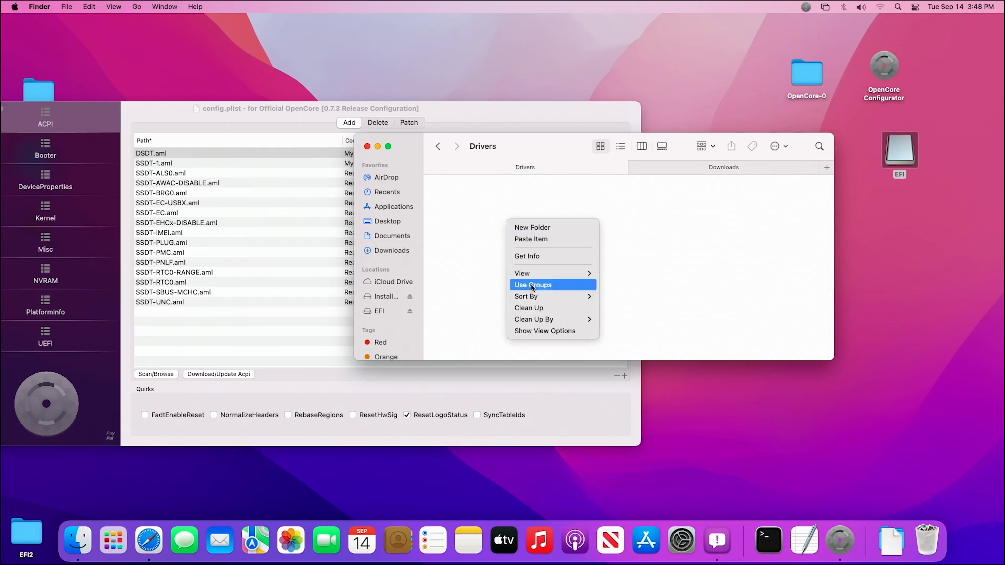
{"action": "left_click", "coordinate": [534, 239]}
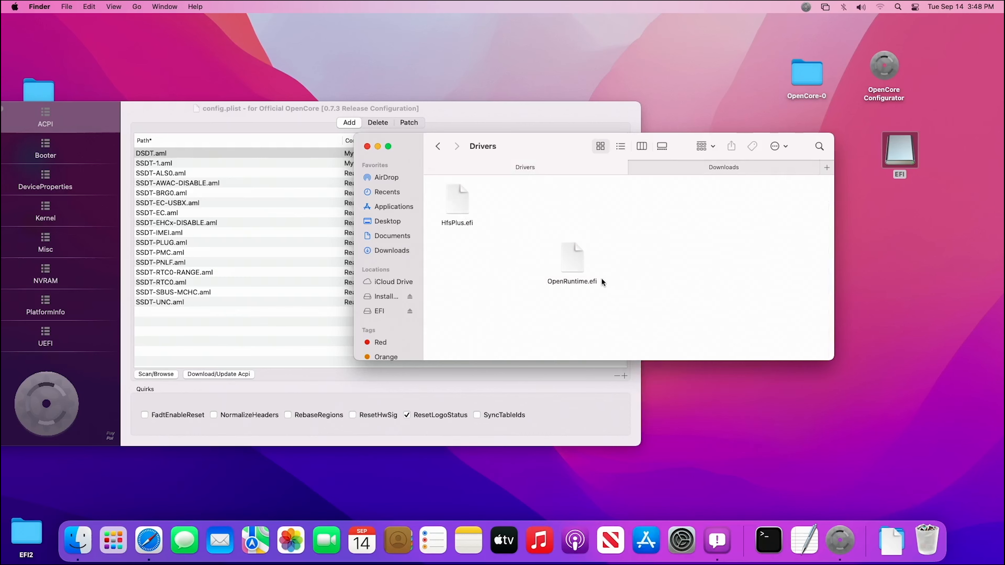
Check the contents of the Kexts, ACPI and Resources folders inside the EFI volume's OC folder.
{"action": "left_click", "coordinate": [438, 149]}
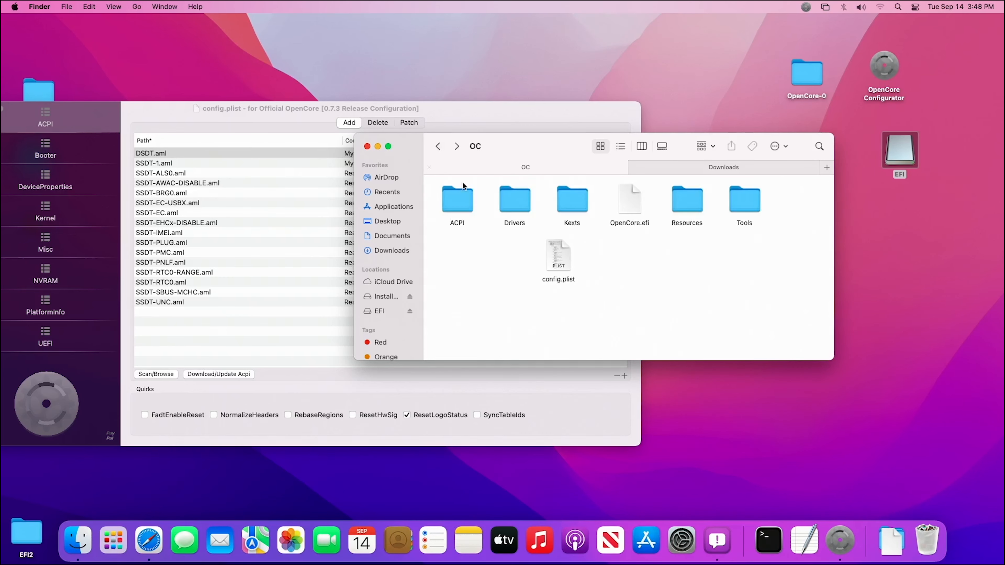
{"action": "left_click", "coordinate": [581, 198]}
{"action": "double_click", "coordinate": [581, 197]}
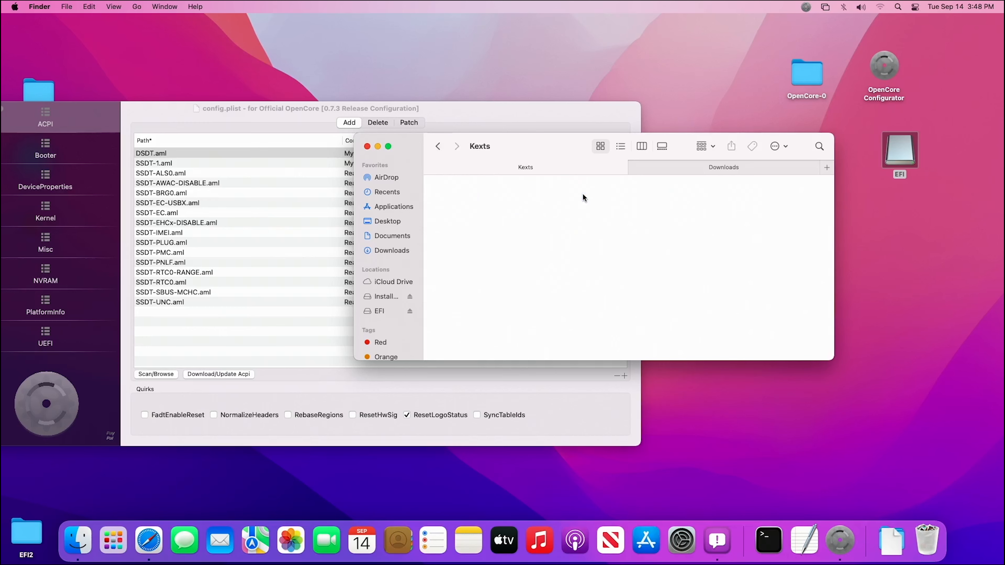
{"action": "left_click", "coordinate": [438, 146]}
{"action": "left_click", "coordinate": [456, 200]}
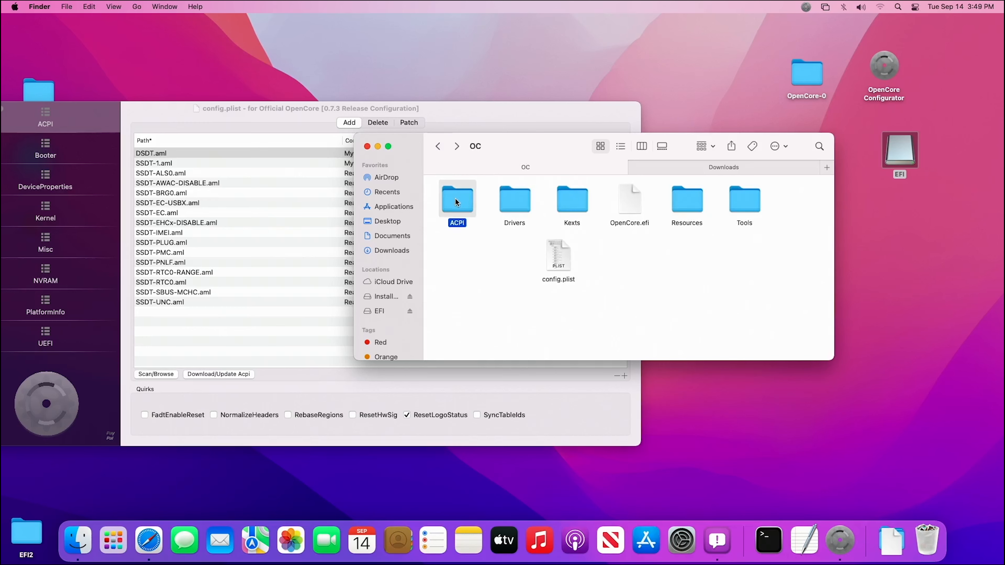
{"action": "double_click", "coordinate": [454, 199]}
{"action": "left_click", "coordinate": [438, 146]}
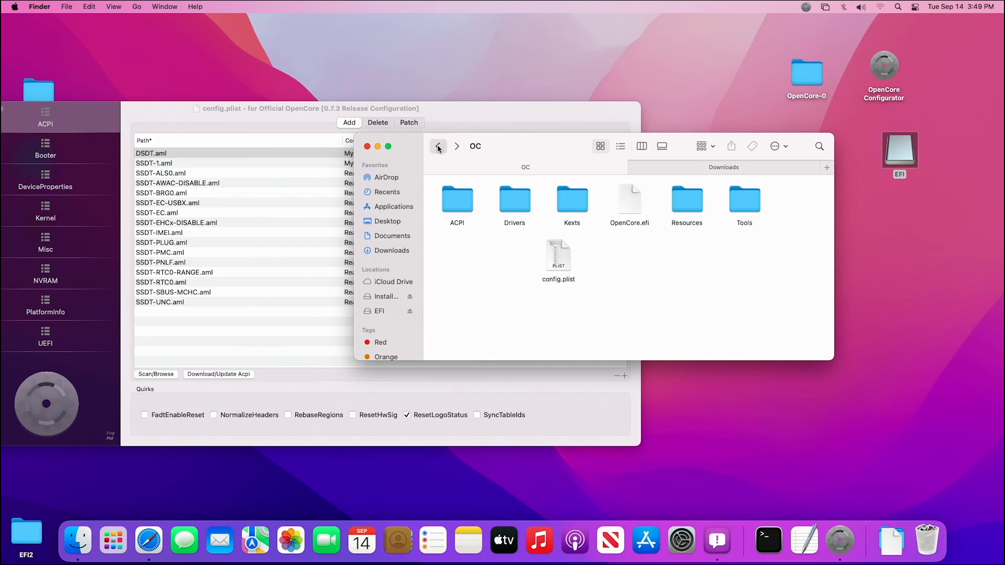
{"action": "left_click", "coordinate": [683, 200]}
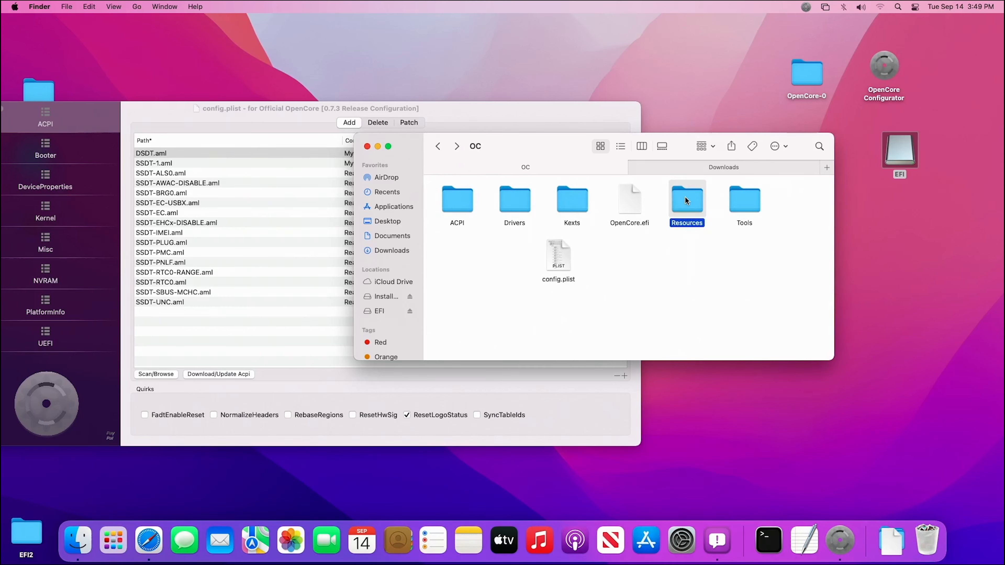
{"action": "double_click", "coordinate": [685, 198]}
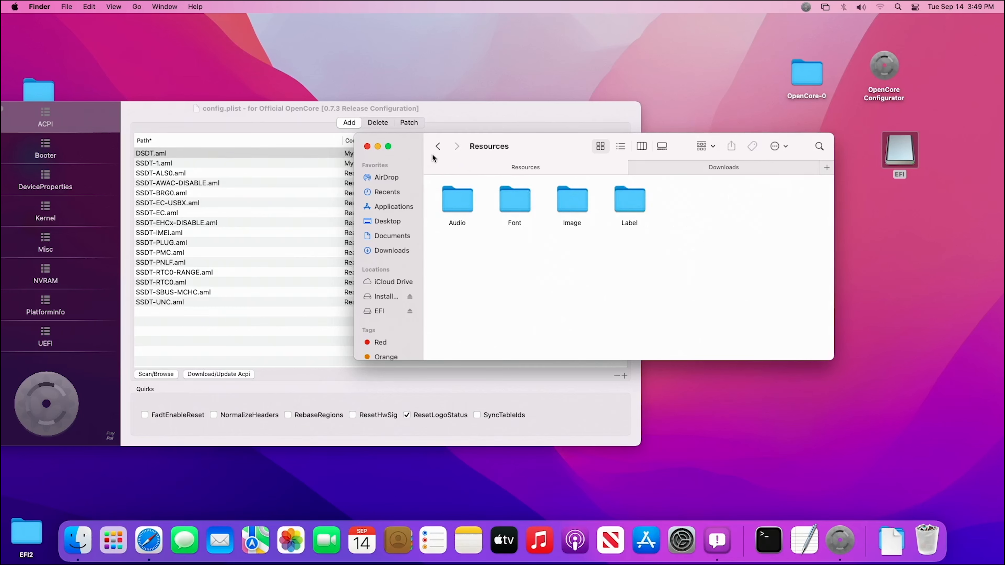
{"action": "left_click", "coordinate": [438, 146]}
Move all the .efi files in the OC folder's Tools folder to the Trash and return to the OC folder.
{"action": "left_click", "coordinate": [754, 203]}
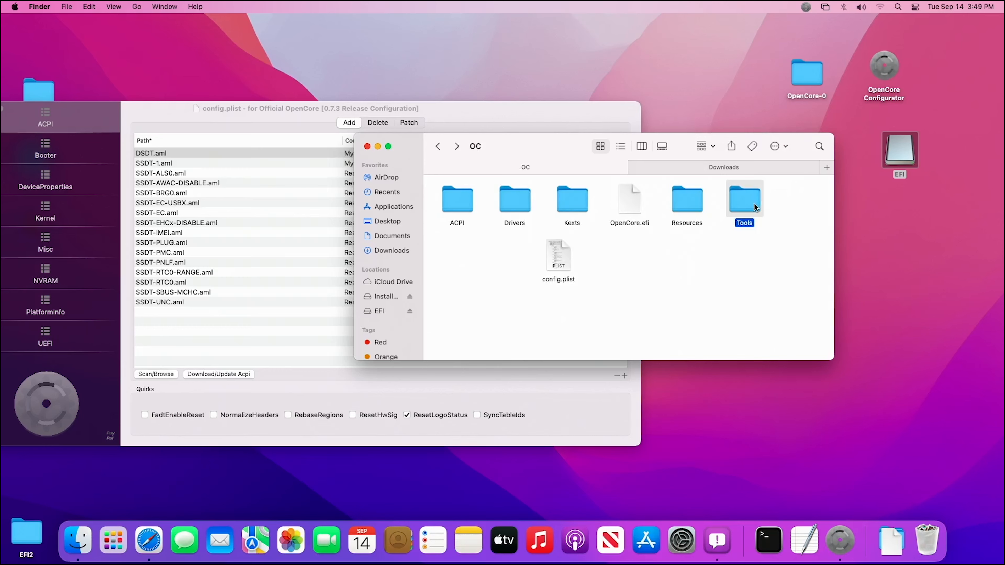
{"action": "double_click", "coordinate": [753, 202]}
{"action": "left_click_drag", "start_coordinate": [777, 188], "coordinate": [397, 339]}
{"action": "right_click", "coordinate": [455, 315]}
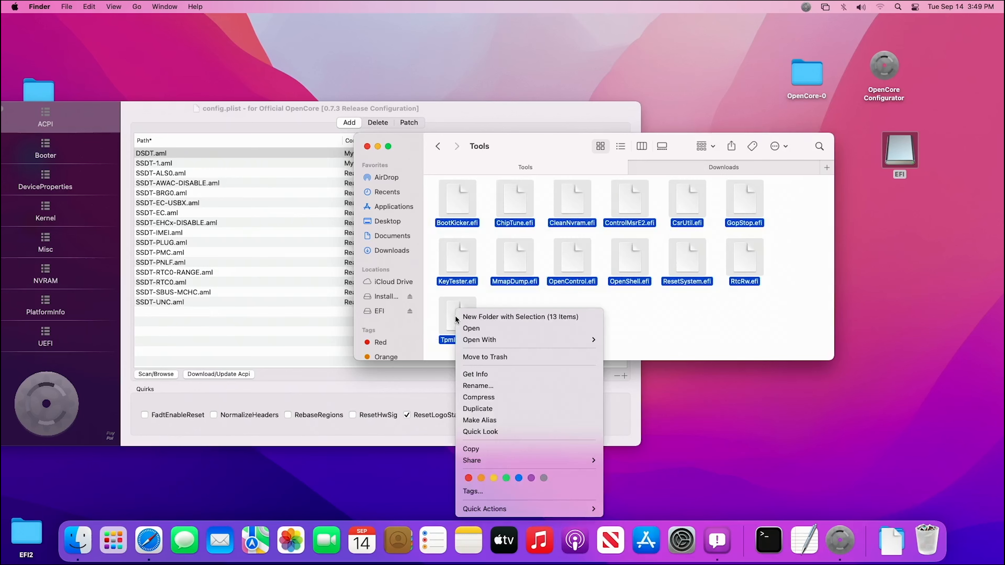
{"action": "left_click", "coordinate": [490, 356]}
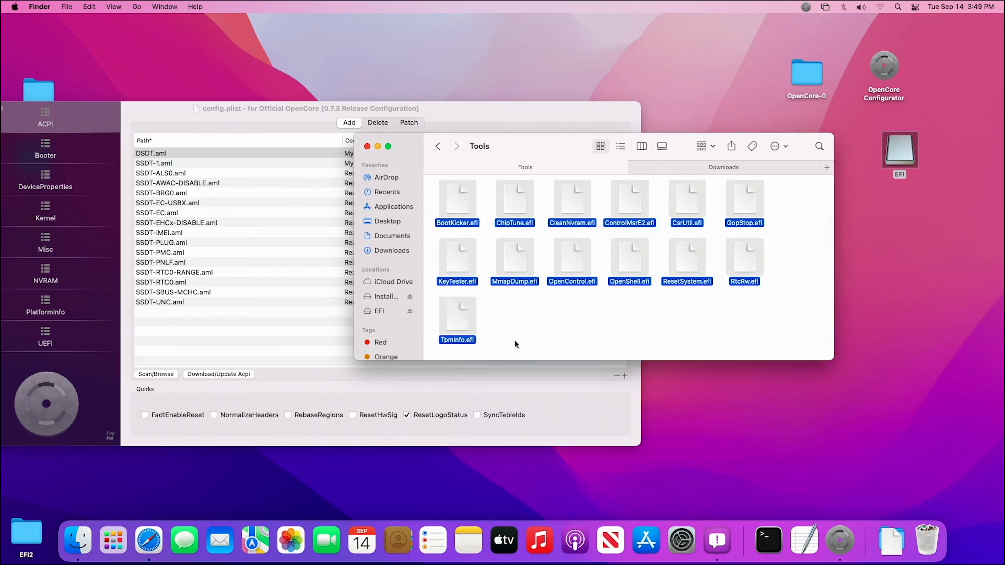
{"action": "left_click", "coordinate": [438, 146]}
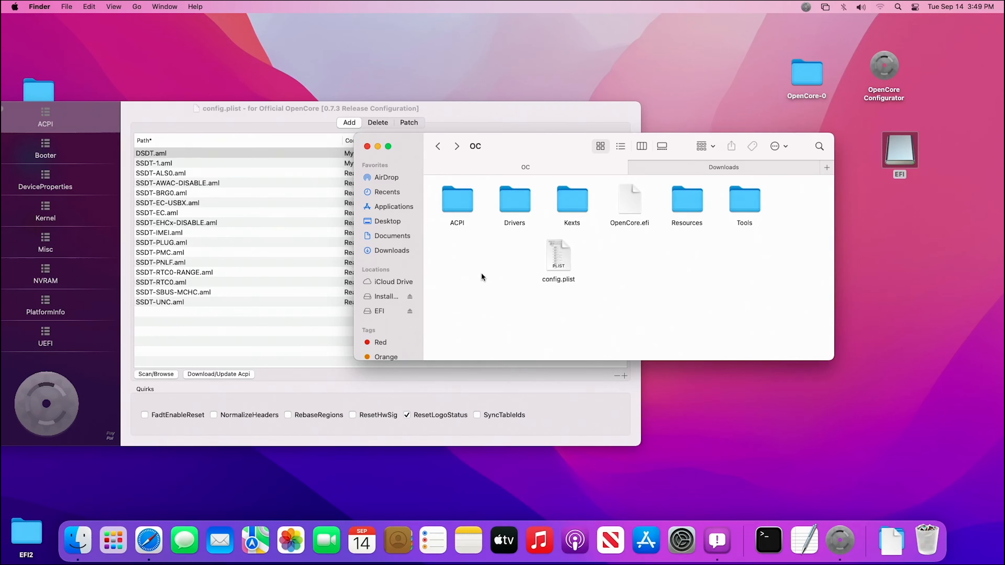
Close the Finder window and move the config.plist window fully into view on the desktop.
{"action": "left_click", "coordinate": [438, 146]}
{"action": "left_click", "coordinate": [367, 146]}
{"action": "left_click_drag", "start_coordinate": [478, 111], "coordinate": [598, 99]}
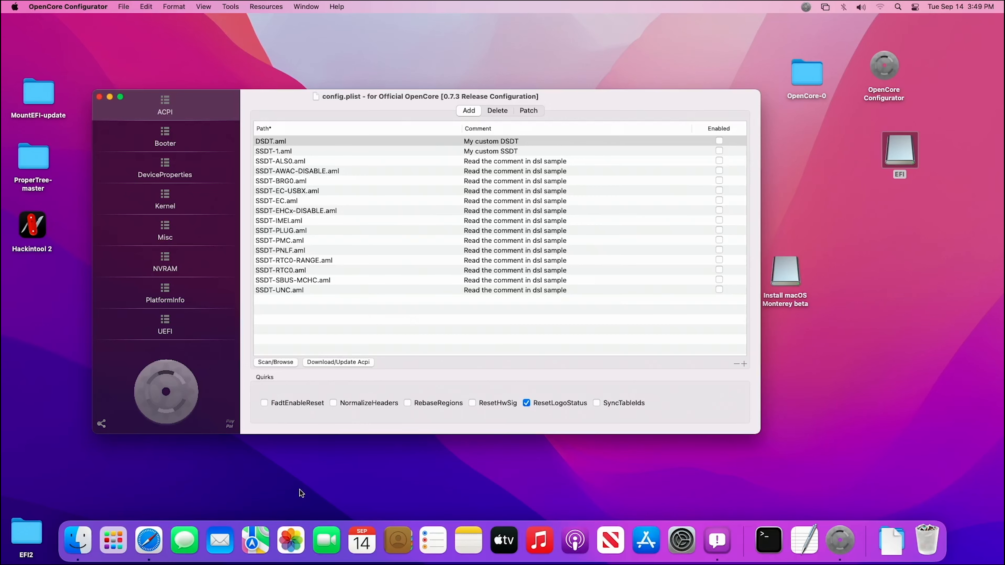
Switch to Safari and reopen Dortania's OpenCore Install Guide from a web search for "opencore".
{"action": "left_click", "coordinate": [149, 540]}
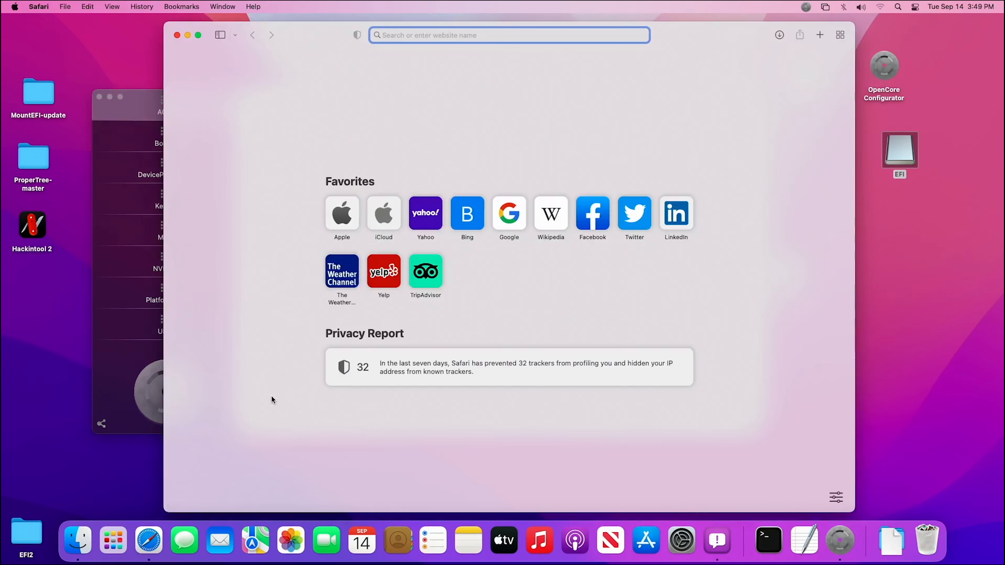
{"action": "type", "text": "ope"}
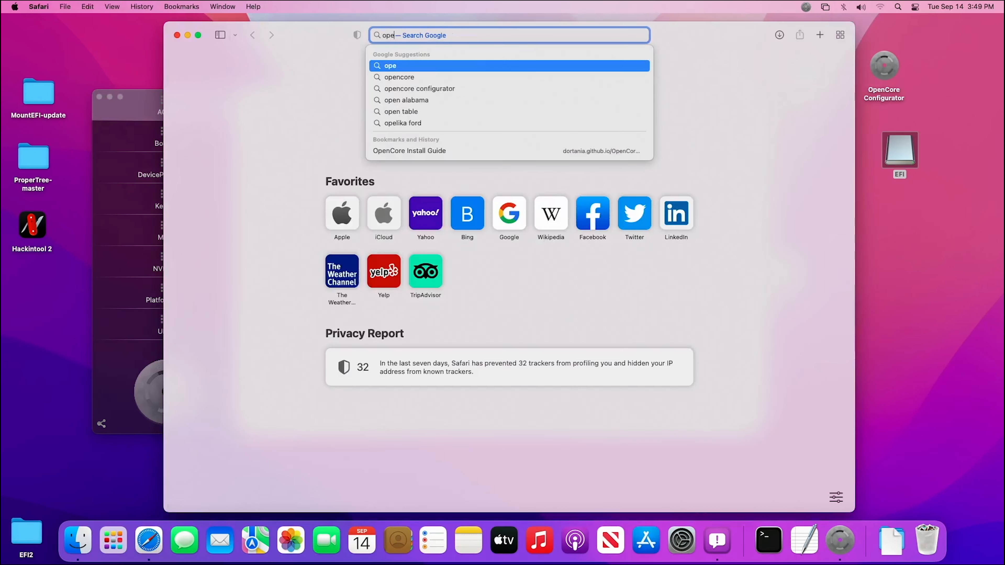
{"action": "key", "text": "Down"}
{"action": "key", "text": "Return"}
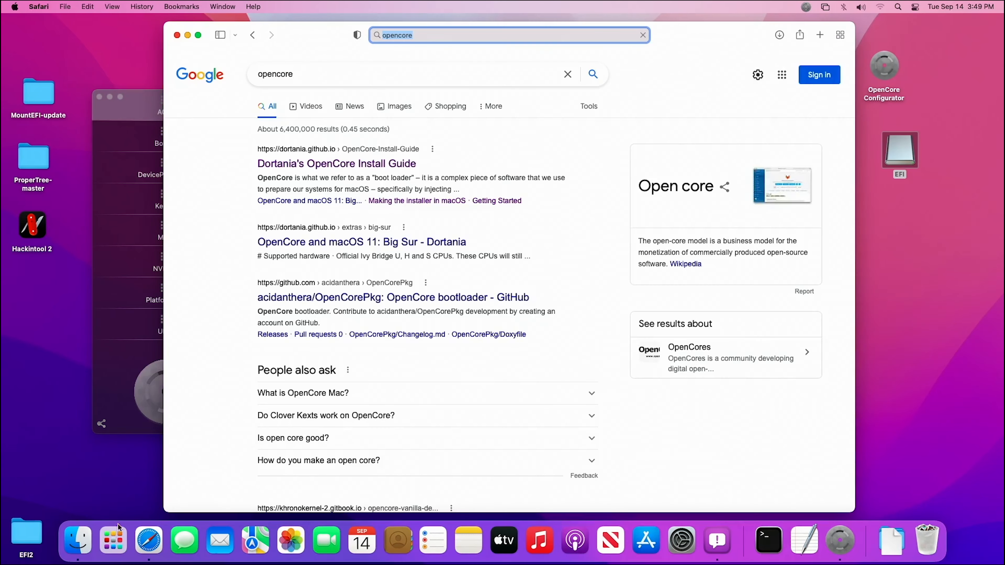
{"action": "left_click", "coordinate": [360, 165]}
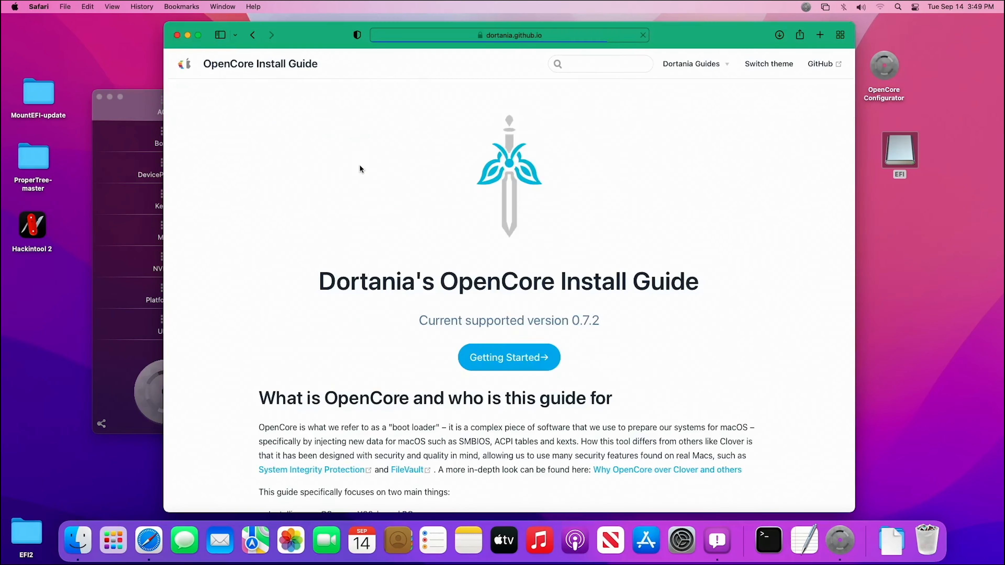
Open the guide's Comet Lake desktop config.plist page and view the sample ACPI entries.
{"action": "left_click", "coordinate": [501, 355]}
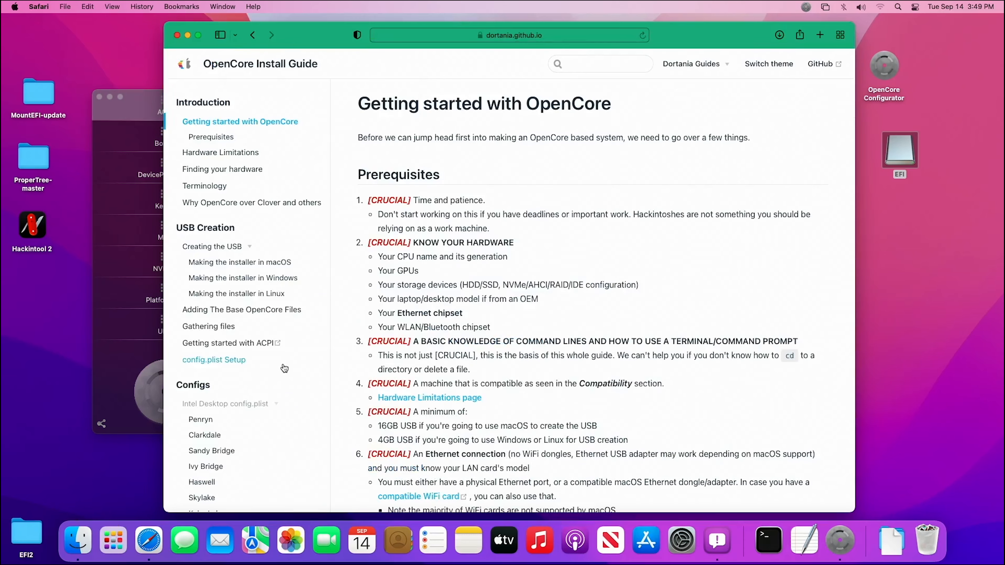
{"action": "scroll", "coordinate": [272, 352], "scroll_direction": "down", "scroll_amount": 10}
{"action": "left_click", "coordinate": [218, 240]}
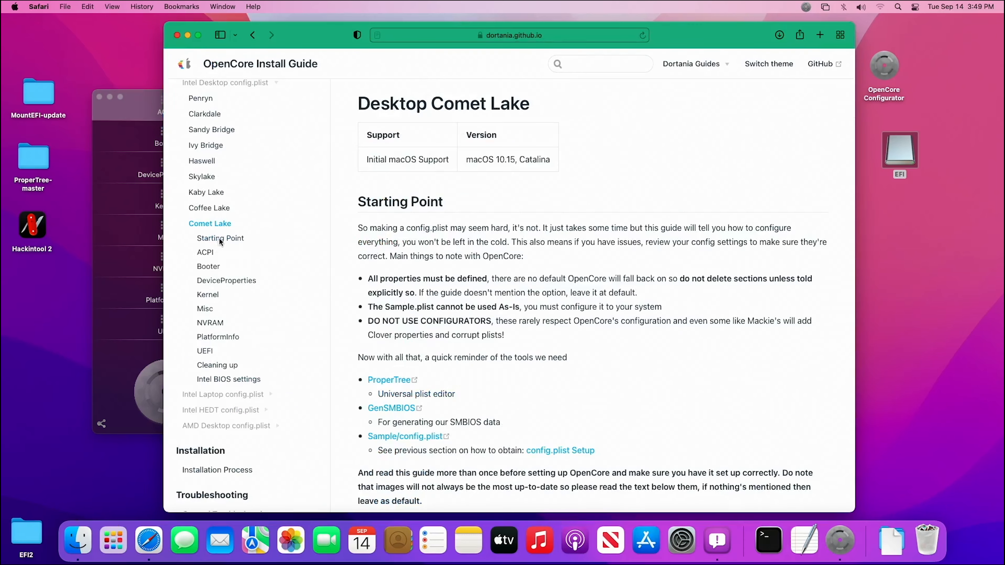
{"action": "scroll", "coordinate": [352, 230], "scroll_direction": "down", "scroll_amount": 10}
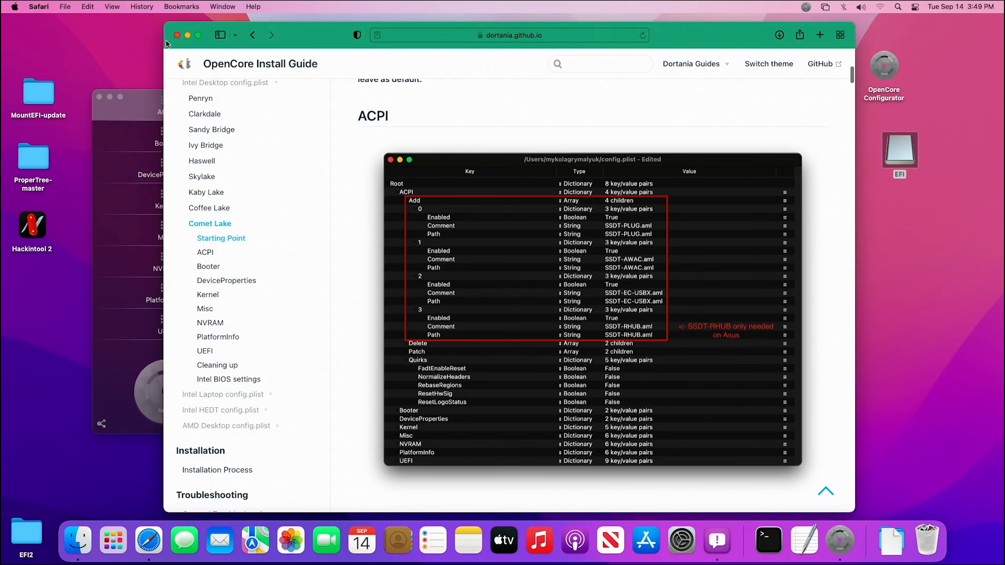
Narrow the Safari window, place it beside the config.plist window, and read the guide's Required SSDTs table.
{"action": "left_click_drag", "start_coordinate": [164, 44], "coordinate": [353, 66]}
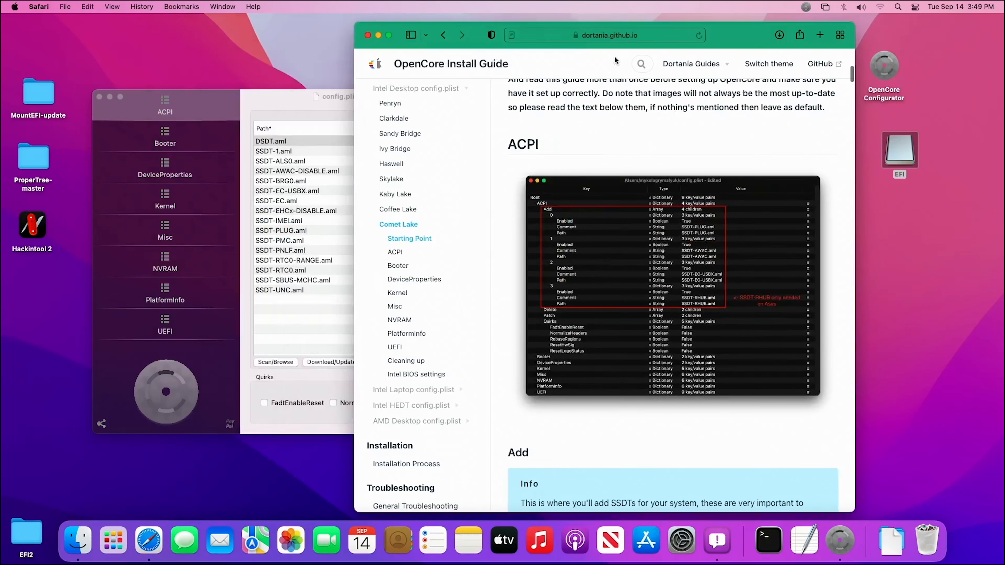
{"action": "left_click_drag", "start_coordinate": [758, 37], "coordinate": [891, 7]}
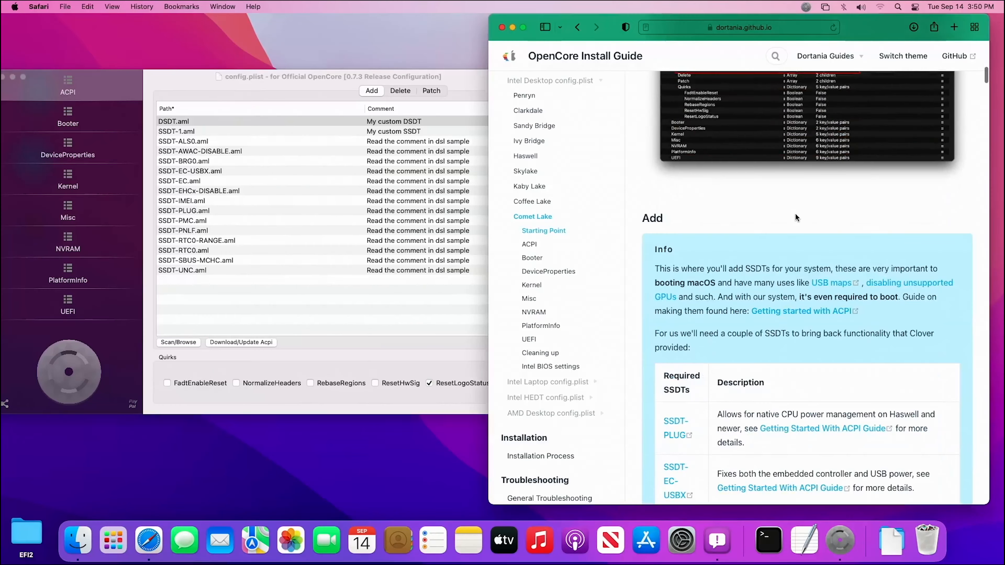
{"action": "scroll", "coordinate": [795, 213], "scroll_direction": "down", "scroll_amount": 5}
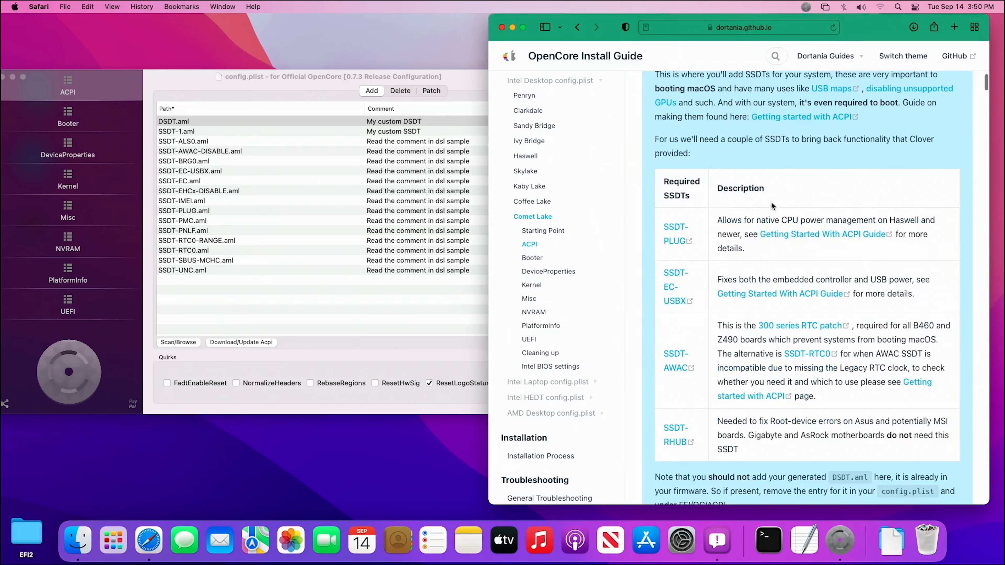
{"action": "scroll", "coordinate": [770, 203], "scroll_direction": "down", "scroll_amount": 3}
Open the ACPI Downloader from config.plist's ACPI section and select SSDT-AWAC and SSDT-EC-USBX-DESKTOP.
{"action": "left_click", "coordinate": [381, 346]}
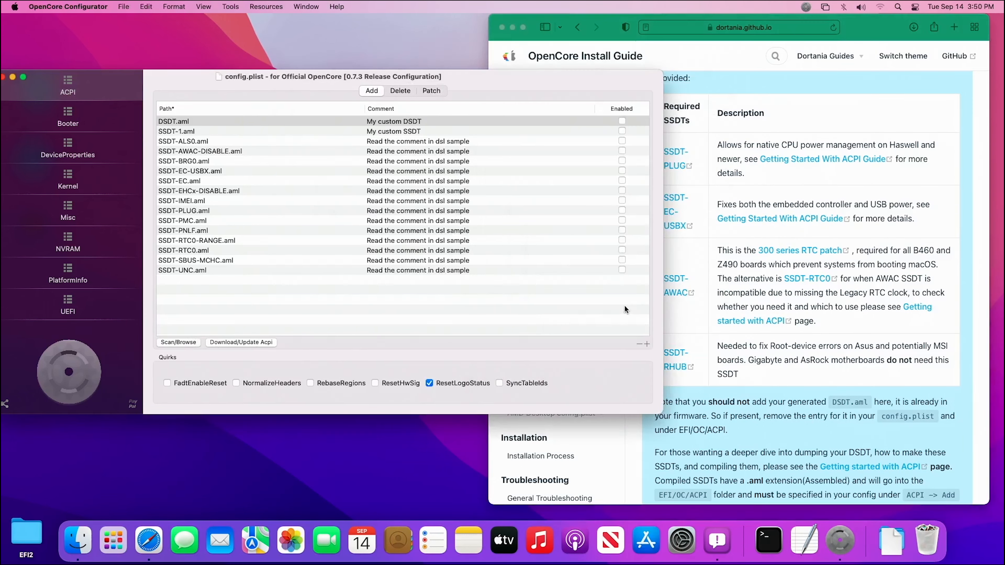
{"action": "left_click", "coordinate": [239, 342]}
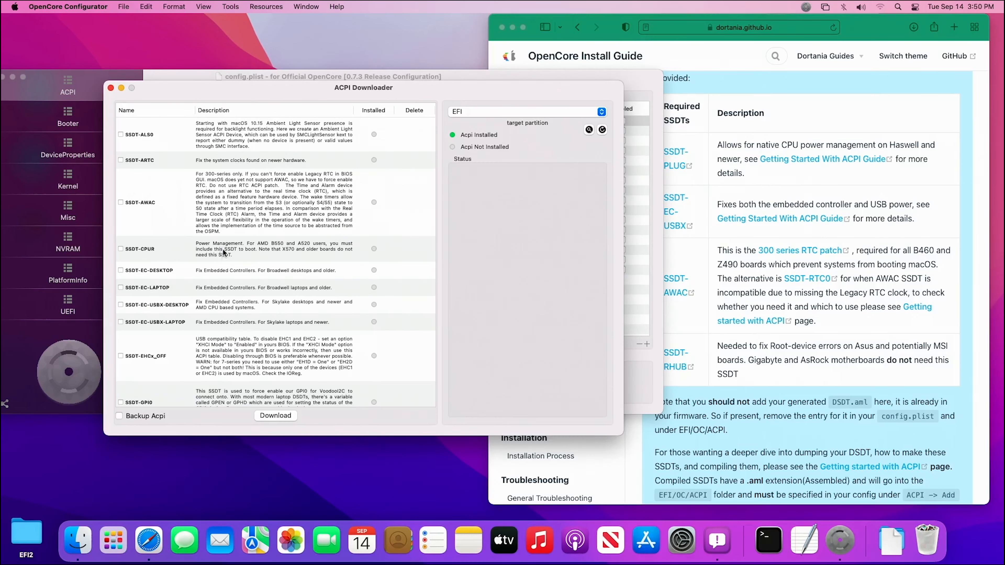
{"action": "left_click_drag", "start_coordinate": [897, 38], "coordinate": [910, 39]}
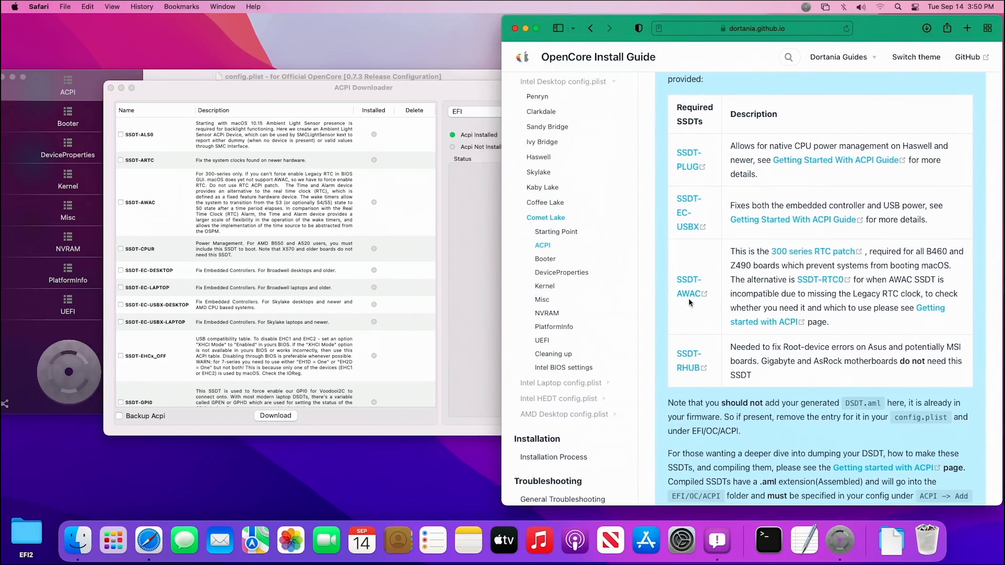
{"action": "left_click", "coordinate": [120, 203]}
{"action": "left_click", "coordinate": [121, 202]}
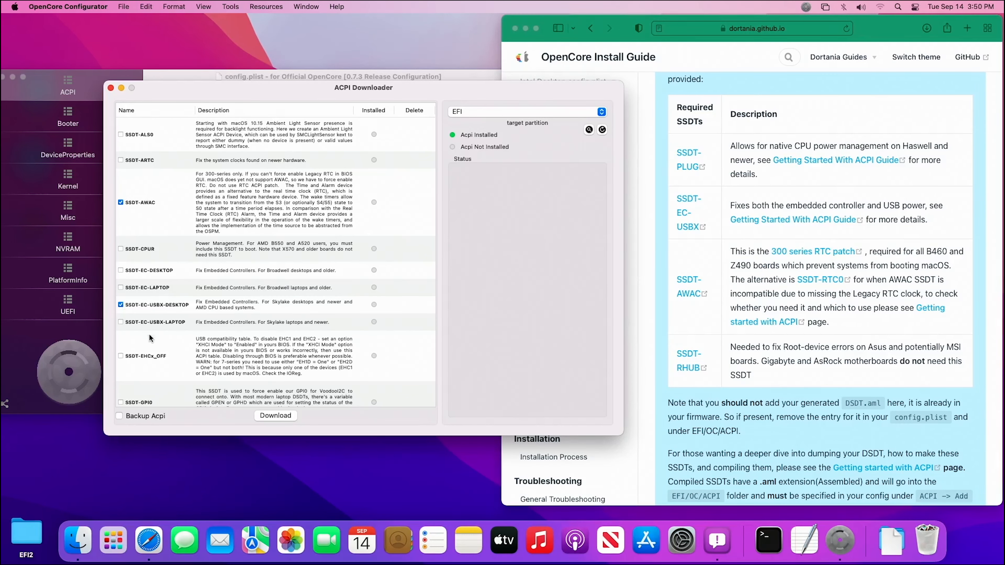
Add SSDT-PLUG-DRTNIA to the selection, download the chosen SSDTs to the EFI partition, and close the downloader.
{"action": "scroll", "coordinate": [167, 334], "scroll_direction": "down", "scroll_amount": 3}
{"action": "scroll", "coordinate": [168, 337], "scroll_direction": "down", "scroll_amount": 8}
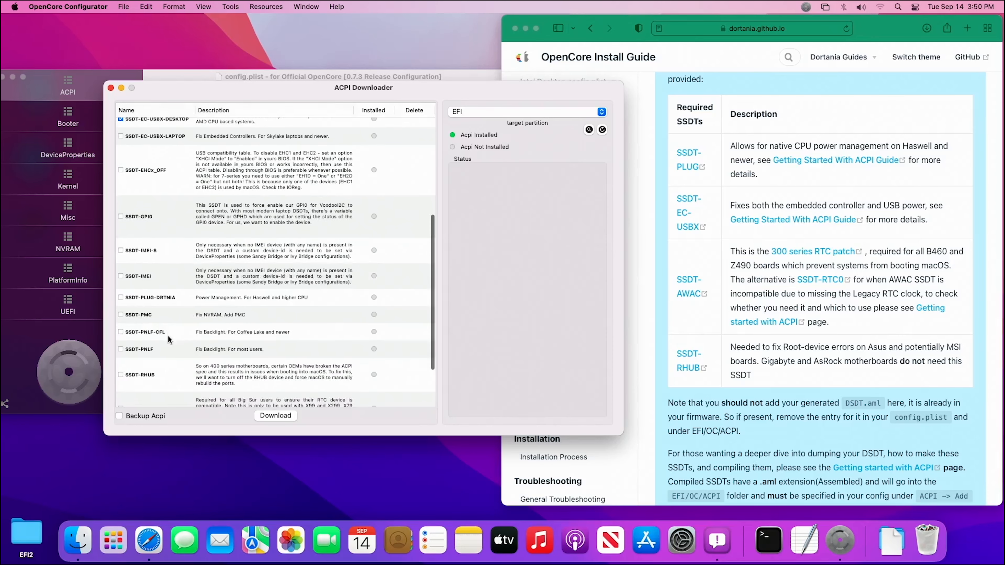
{"action": "scroll", "coordinate": [168, 338], "scroll_direction": "down", "scroll_amount": 3}
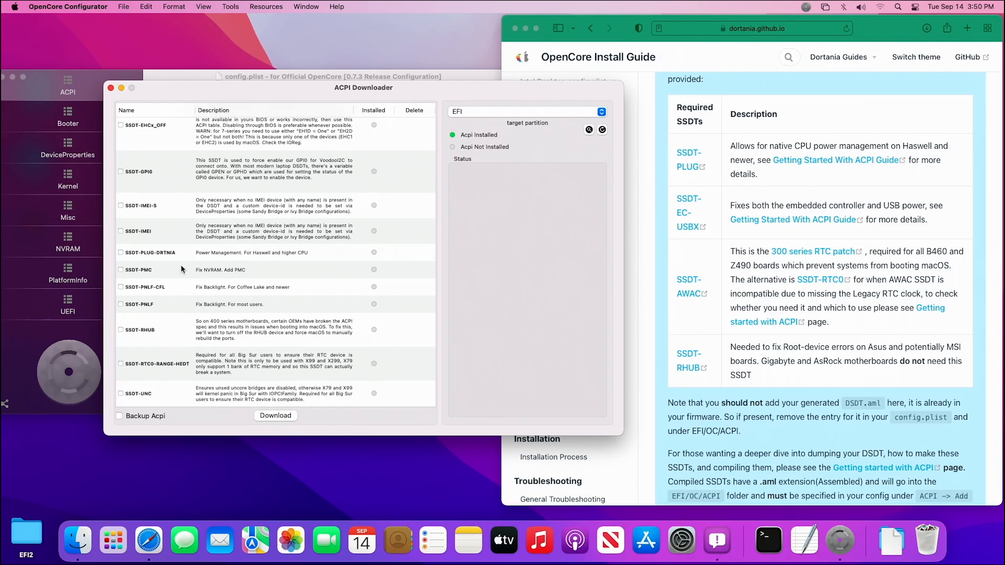
{"action": "left_click", "coordinate": [166, 252]}
{"action": "left_click", "coordinate": [278, 416]}
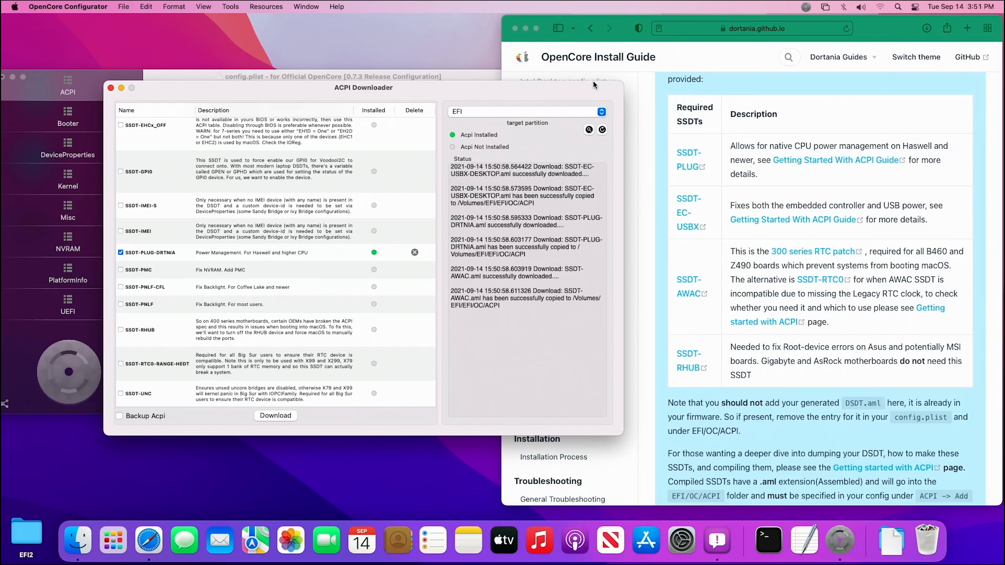
{"action": "left_click", "coordinate": [111, 88]}
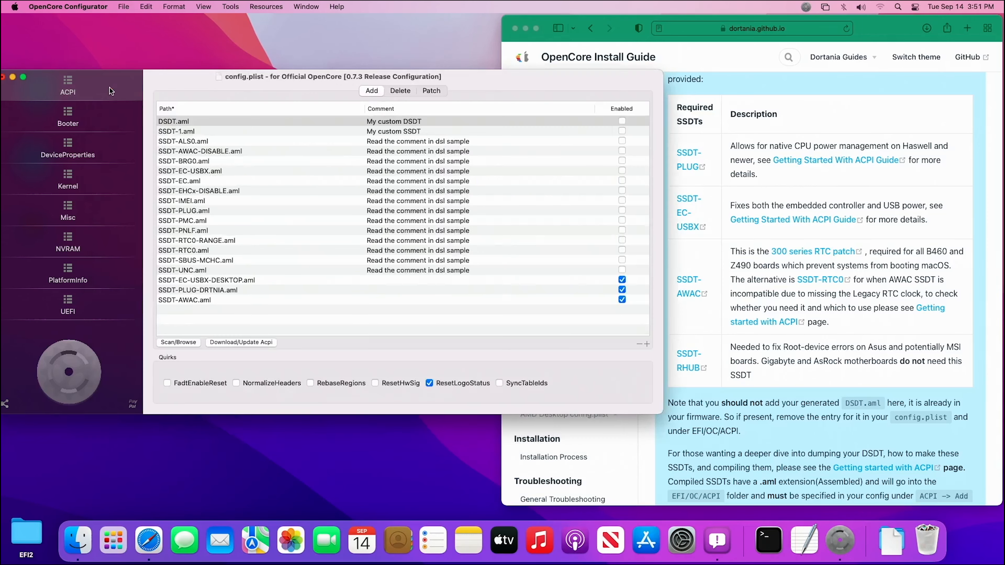
Minimize Safari and open the ACPI folder inside the EFI partition's OC folder to check the downloaded SSDT files.
{"action": "left_click", "coordinate": [525, 29]}
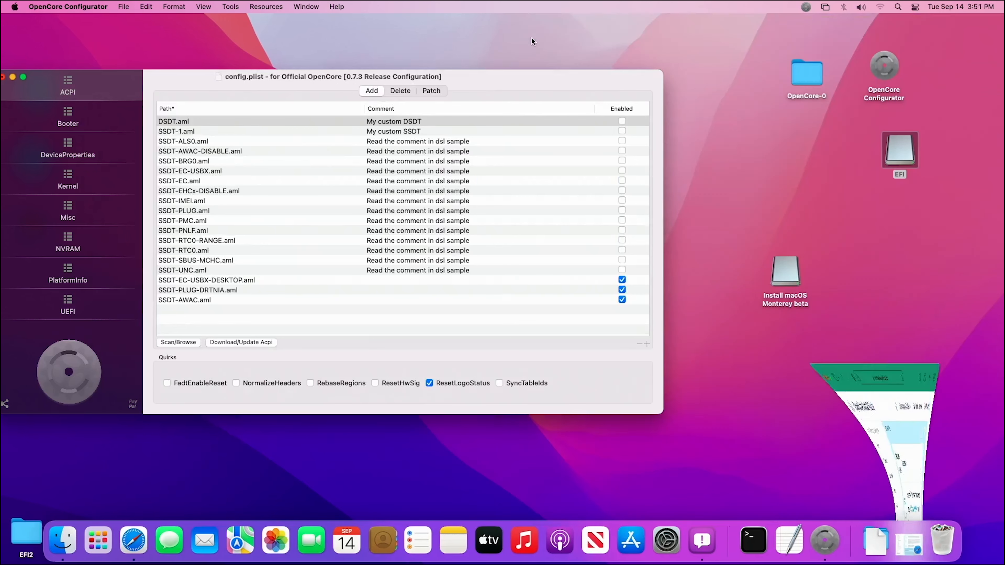
{"action": "left_click", "coordinate": [899, 156]}
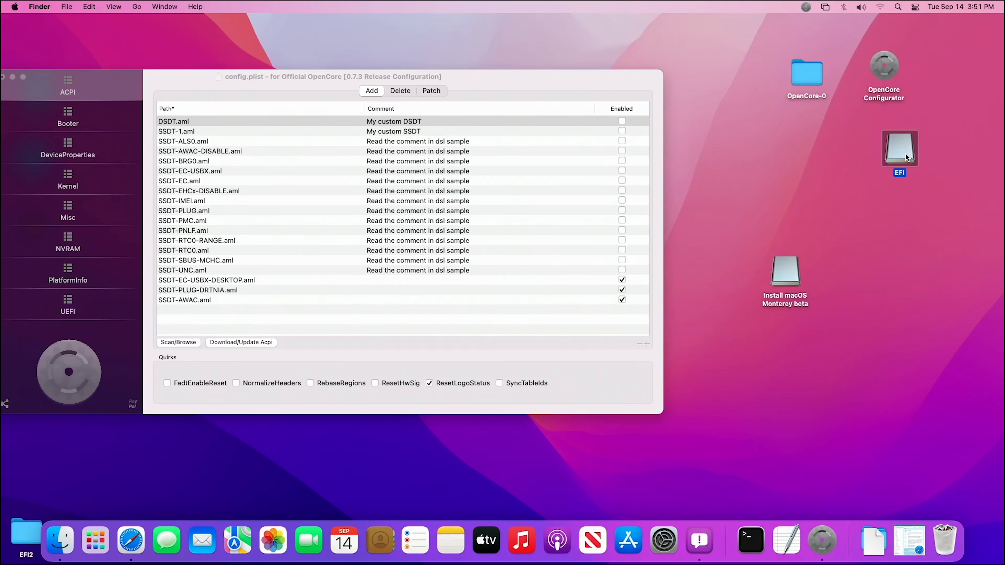
{"action": "double_click", "coordinate": [905, 152]}
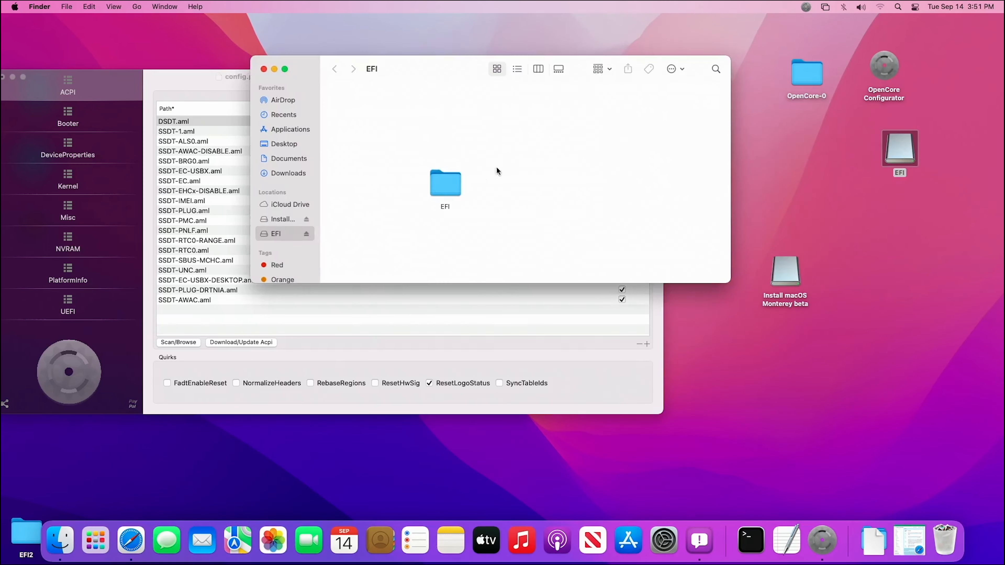
{"action": "left_click_drag", "start_coordinate": [445, 67], "coordinate": [700, 99]}
{"action": "double_click", "coordinate": [705, 208]}
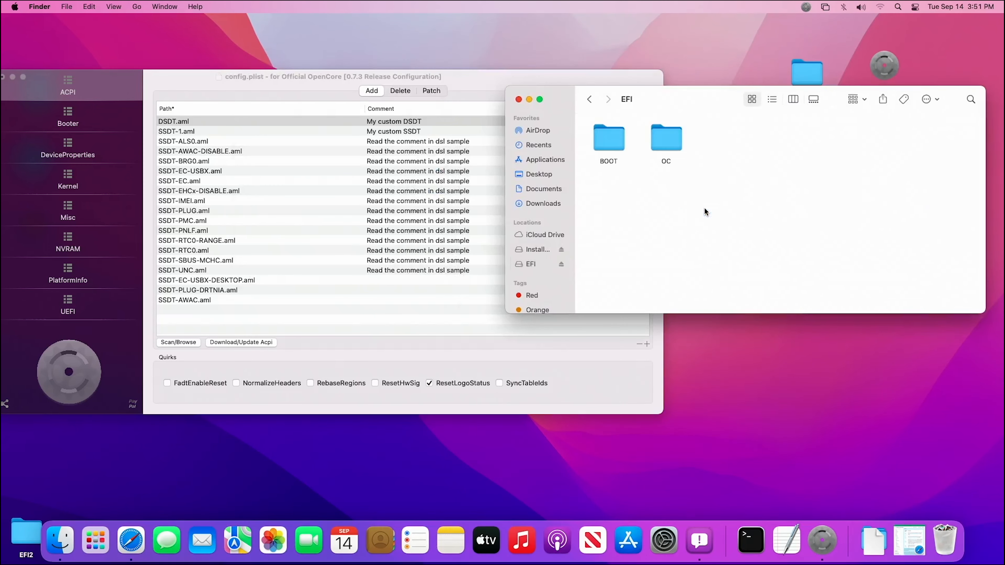
{"action": "double_click", "coordinate": [676, 137]}
{"action": "left_click", "coordinate": [617, 137]}
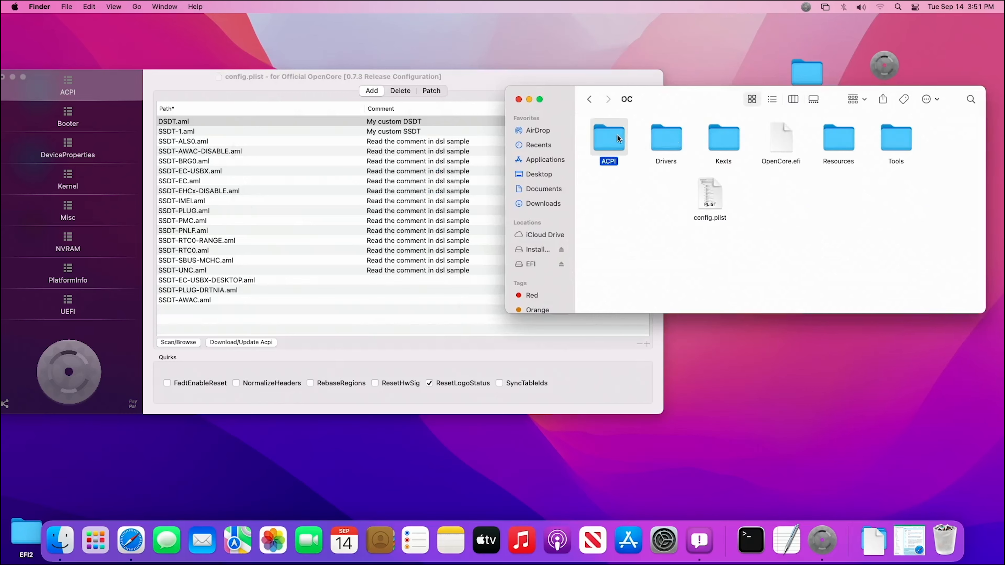
{"action": "double_click", "coordinate": [617, 138]}
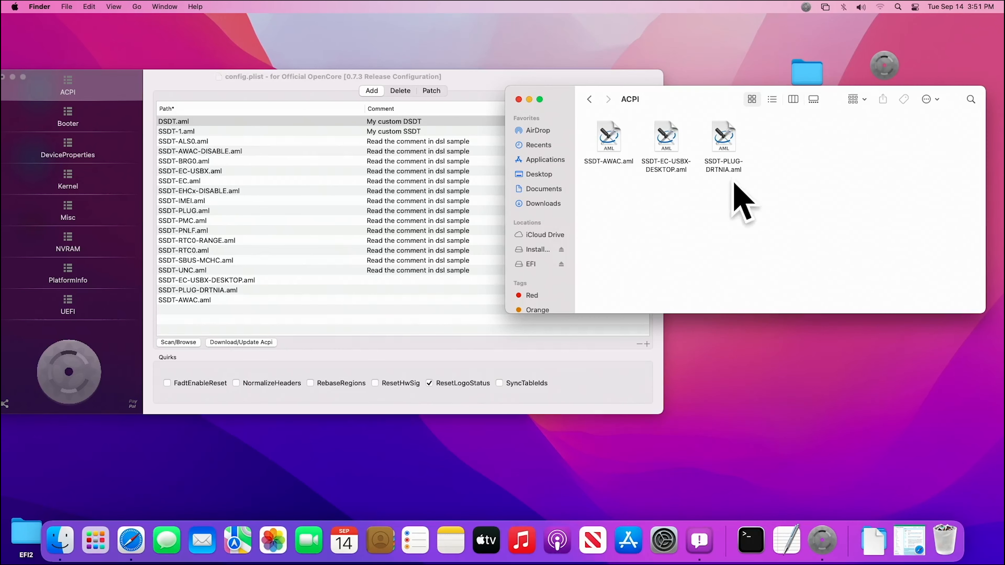
Close the Finder window and move the config.plist window fully into view.
{"action": "left_click", "coordinate": [589, 99]}
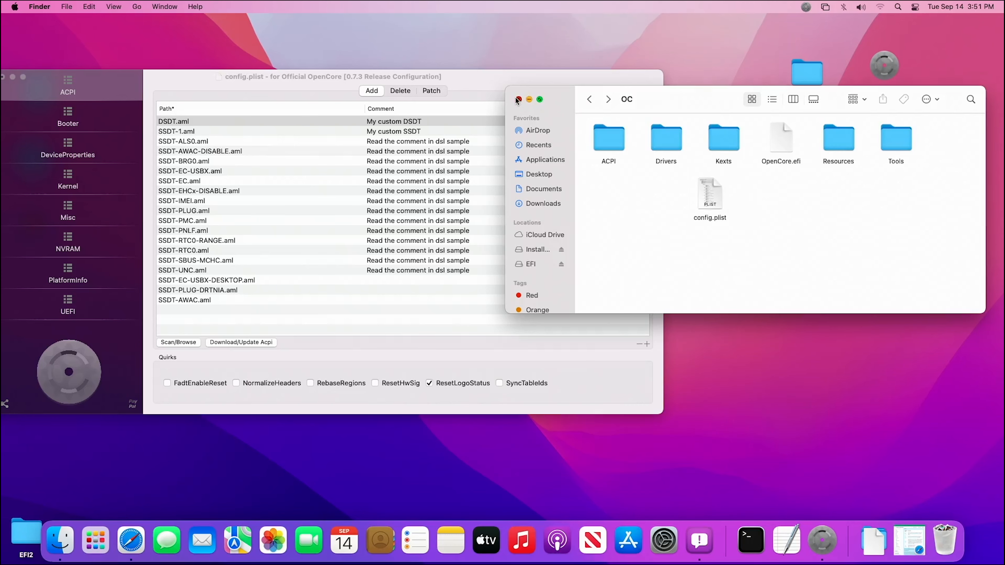
{"action": "left_click", "coordinate": [529, 99]}
{"action": "left_click_drag", "start_coordinate": [378, 79], "coordinate": [413, 76]}
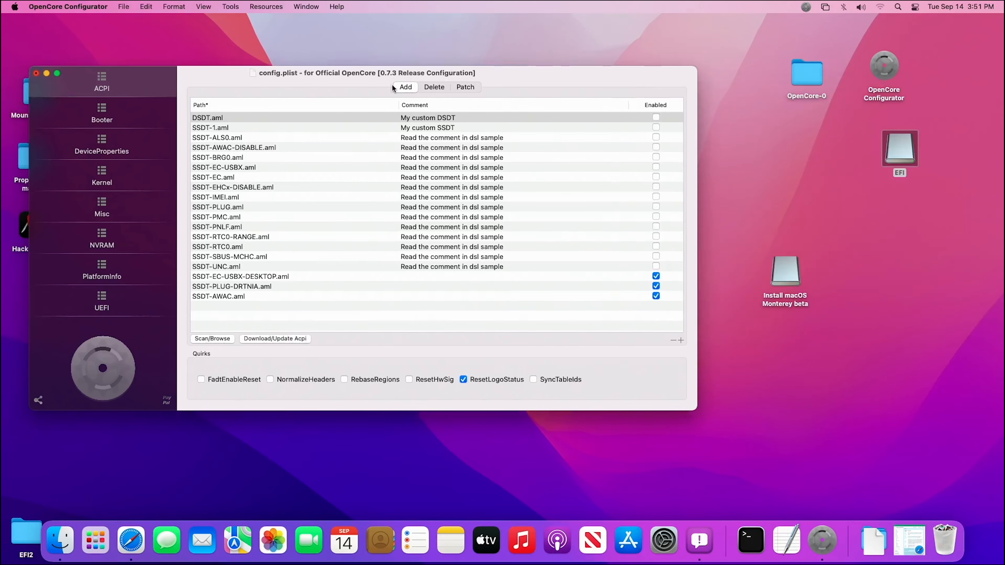
View the config's Booter and DeviceProperties sections and open the Kernel section's kext list.
{"action": "left_click", "coordinate": [123, 119]}
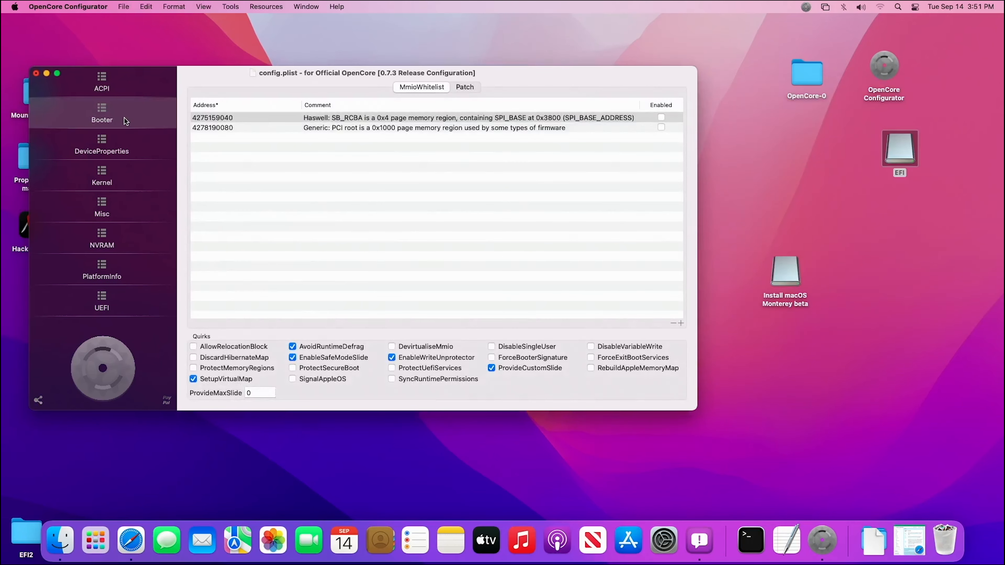
{"action": "left_click", "coordinate": [114, 145]}
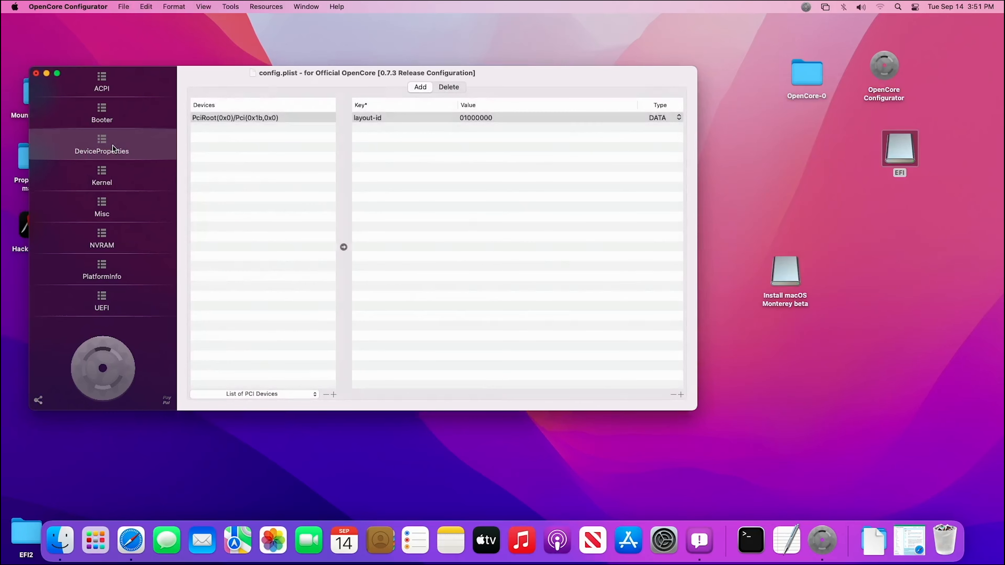
{"action": "left_click", "coordinate": [113, 177]}
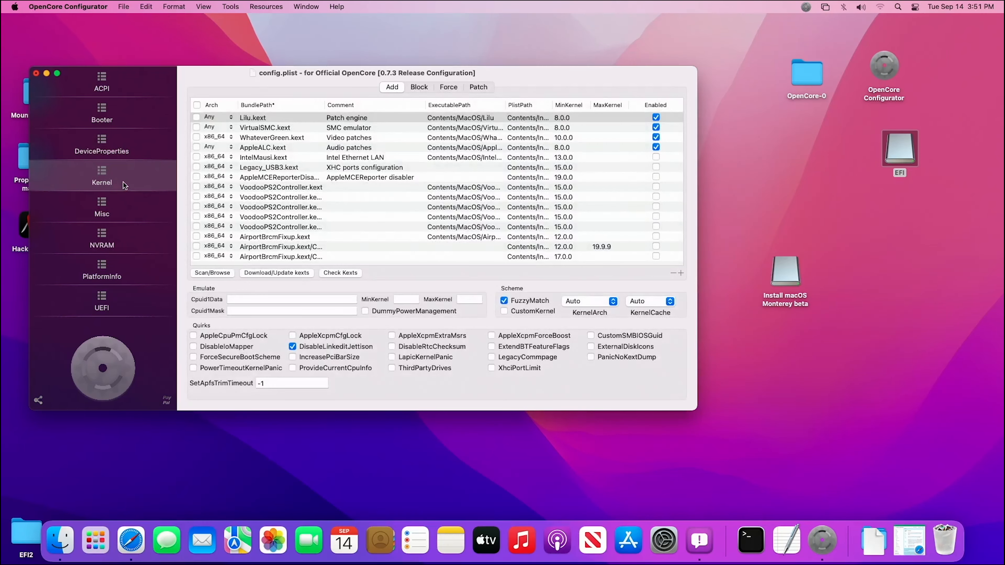
{"action": "left_click_drag", "start_coordinate": [236, 77], "coordinate": [226, 86]}
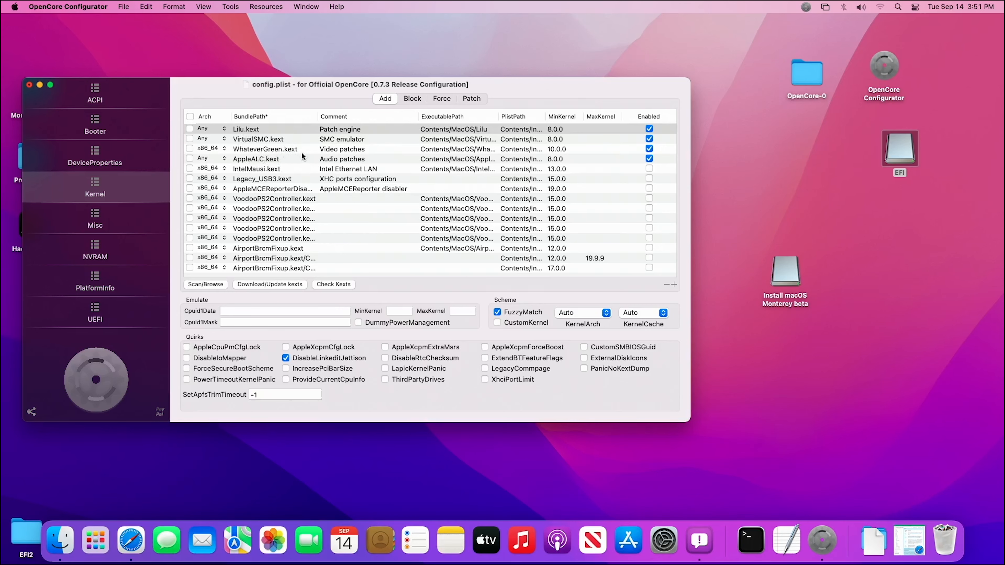
Open the Kexts Installer and select Lilu, VirtualSMC, WhateverGreen, AppleALC and NVMeFix.
{"action": "left_click", "coordinate": [265, 284]}
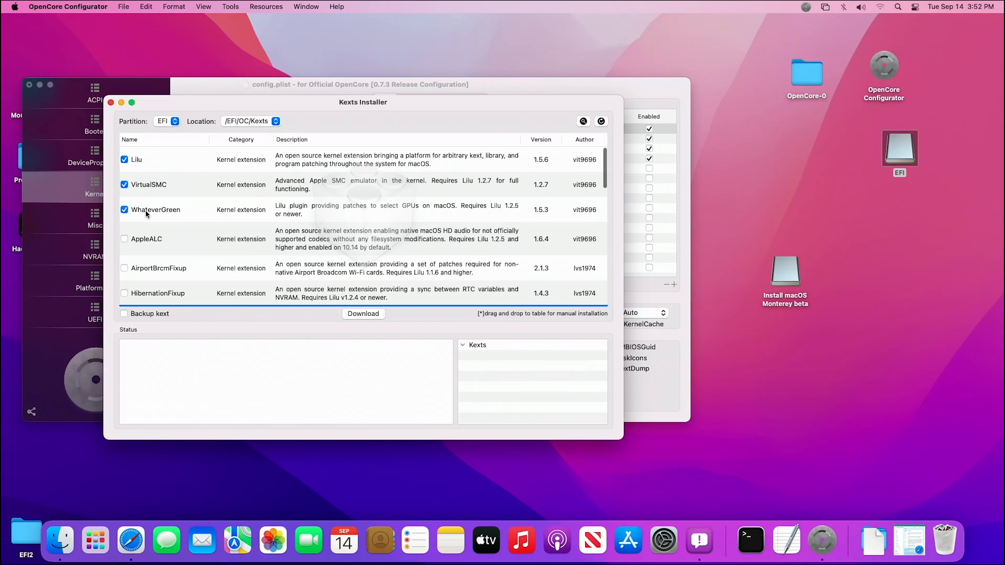
{"action": "left_click", "coordinate": [152, 239]}
{"action": "scroll", "coordinate": [235, 238], "scroll_direction": "down", "scroll_amount": 3}
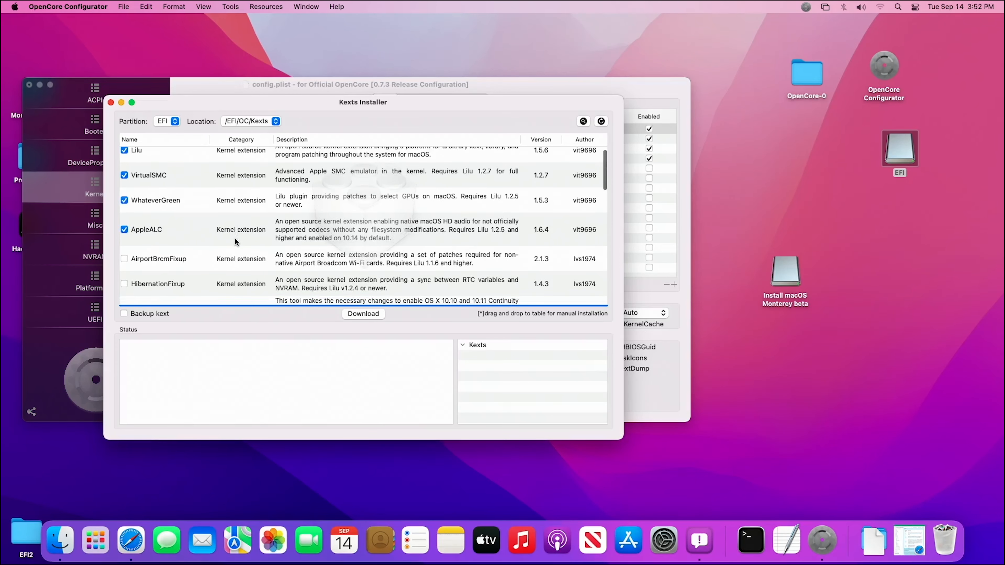
{"action": "scroll", "coordinate": [234, 241], "scroll_direction": "down", "scroll_amount": 3}
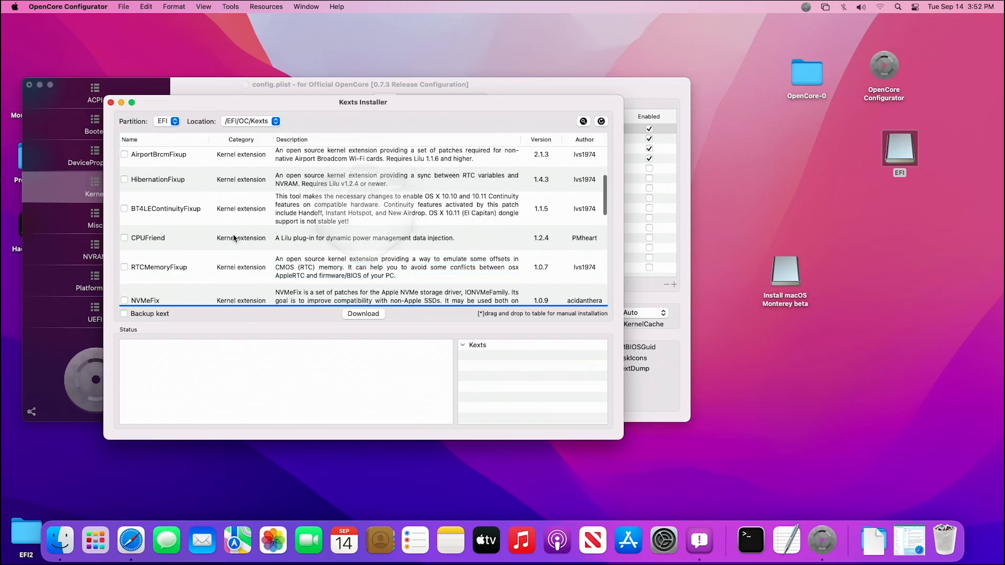
{"action": "scroll", "coordinate": [202, 251], "scroll_direction": "down", "scroll_amount": 3}
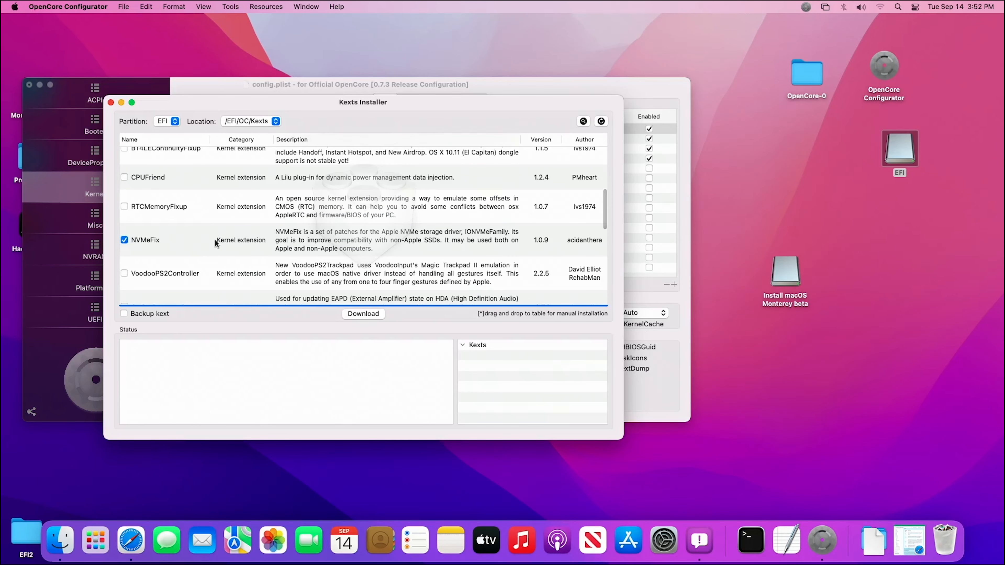
Add USBInjectAll, RealtekRTL8111 and AirportItlwm to the kexts selected for download.
{"action": "scroll", "coordinate": [216, 242], "scroll_direction": "down", "scroll_amount": 1}
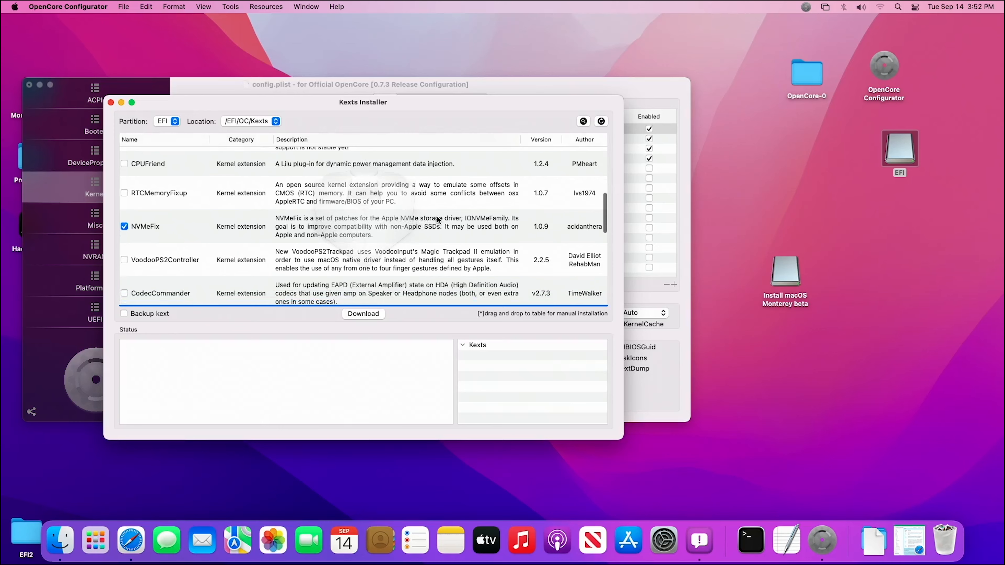
{"action": "scroll", "coordinate": [330, 241], "scroll_direction": "down", "scroll_amount": 4}
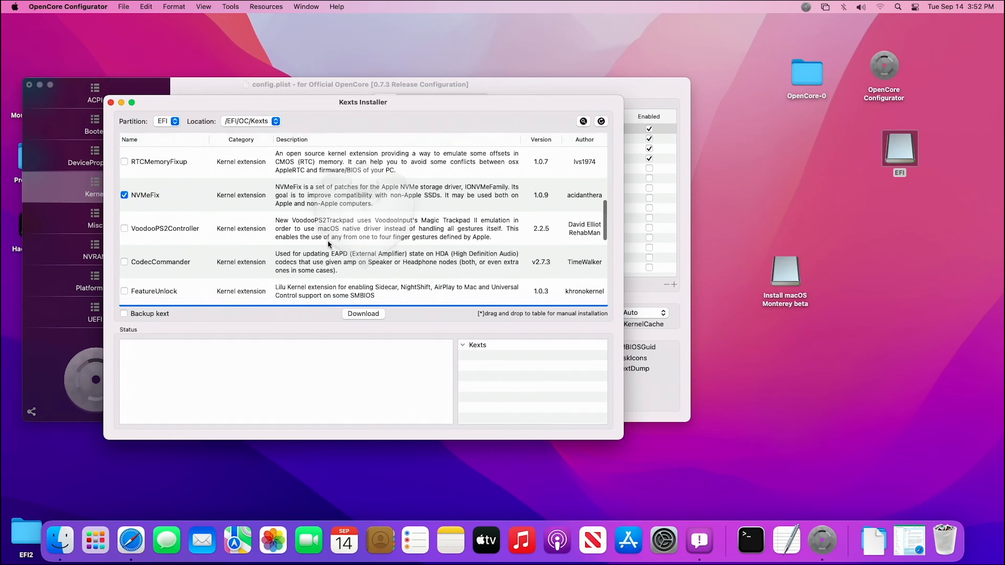
{"action": "scroll", "coordinate": [327, 240], "scroll_direction": "down", "scroll_amount": 2}
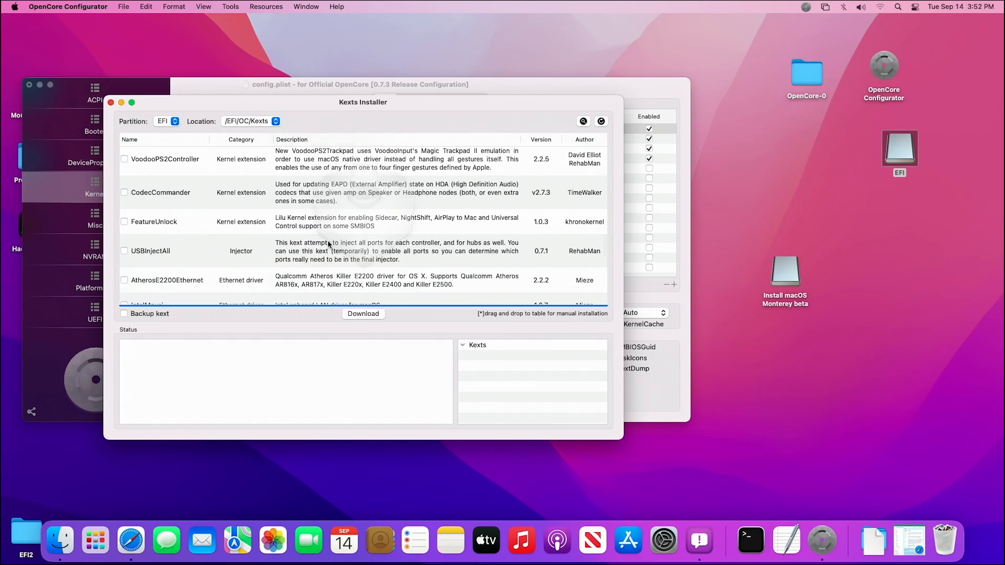
{"action": "scroll", "coordinate": [327, 239], "scroll_direction": "down", "scroll_amount": 1}
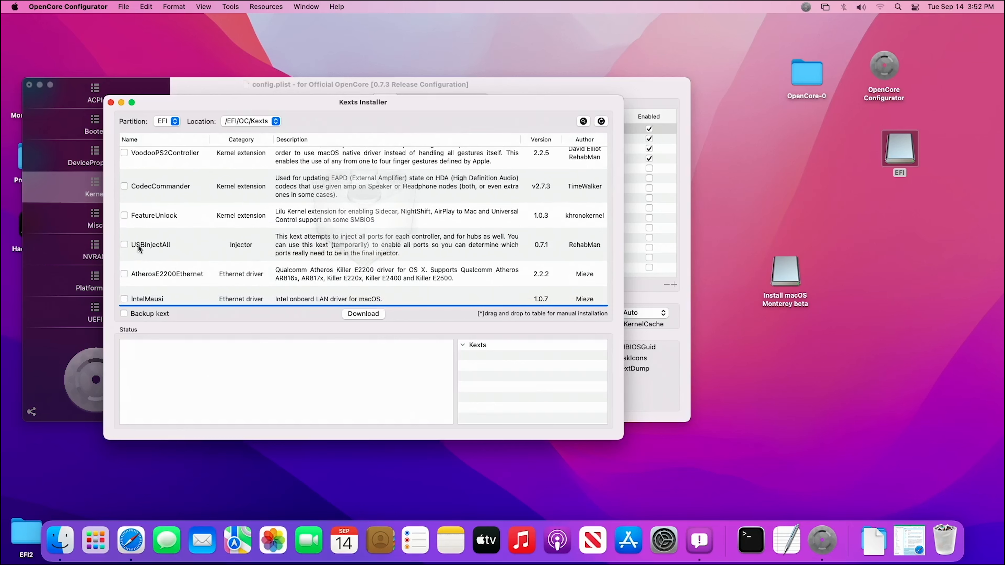
{"action": "scroll", "coordinate": [271, 248], "scroll_direction": "down", "scroll_amount": 3}
{"action": "scroll", "coordinate": [271, 249], "scroll_direction": "down", "scroll_amount": 3}
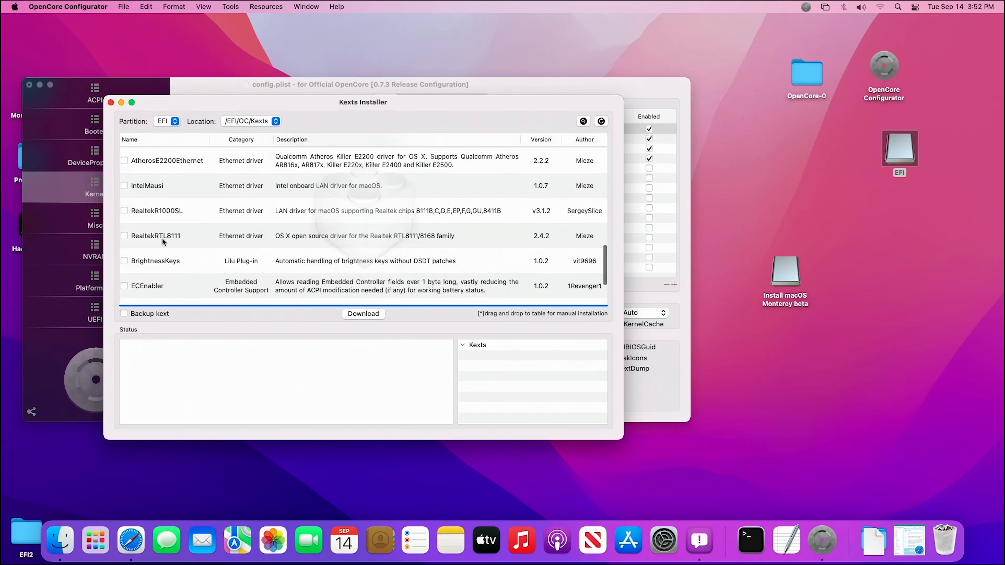
{"action": "left_click", "coordinate": [161, 236]}
{"action": "scroll", "coordinate": [215, 252], "scroll_direction": "down", "scroll_amount": 3}
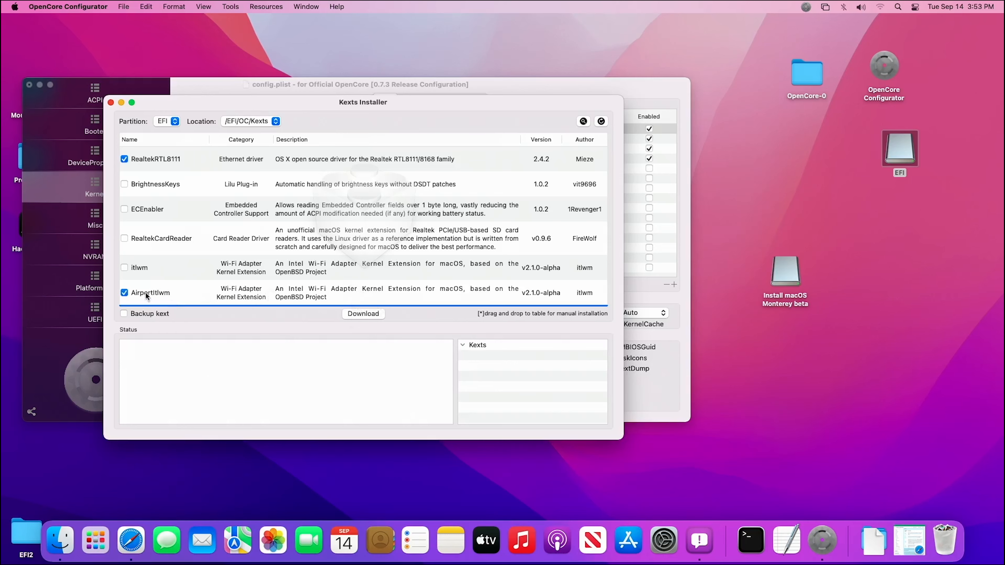
Download the selected kexts to the EFI's Kexts folder and install the SMCProcessor and SMCSuperIO add-ons for VirtualSMC.
{"action": "left_click", "coordinate": [363, 314]}
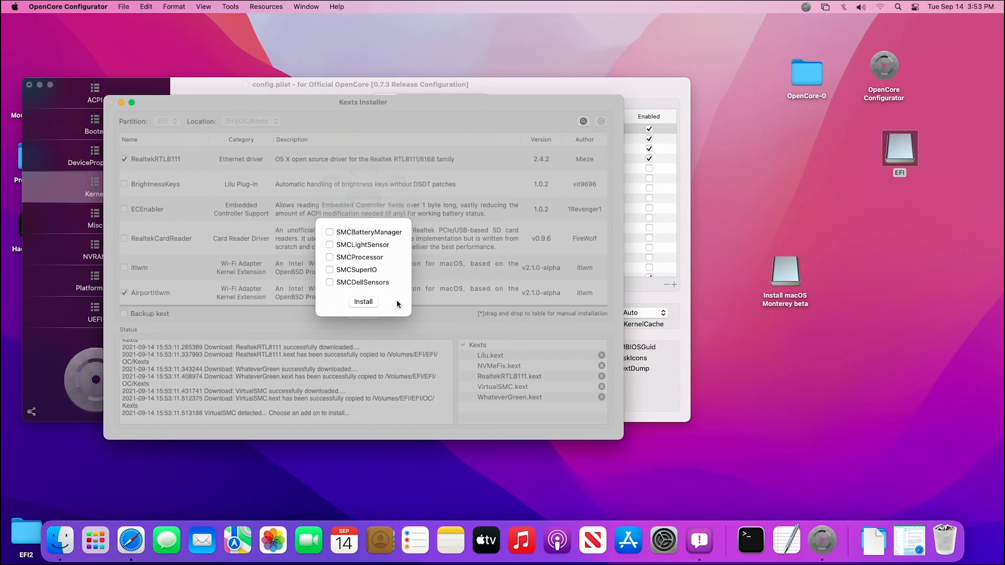
{"action": "left_click", "coordinate": [368, 260]}
{"action": "left_click", "coordinate": [365, 271]}
{"action": "left_click", "coordinate": [367, 301]}
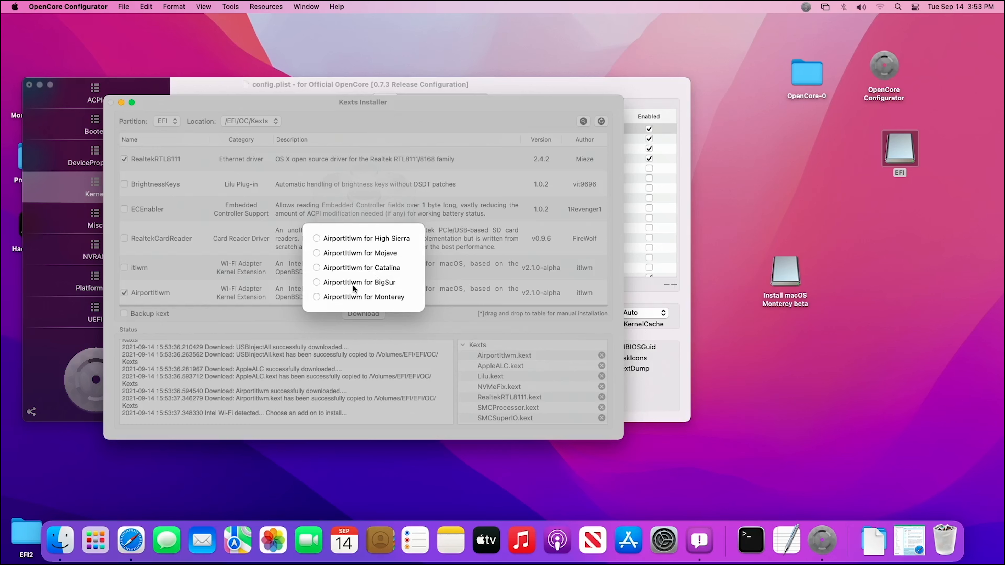
Install the AirportItlwm for Monterey add-on and close the Kexts Installer.
{"action": "left_click", "coordinate": [316, 297]}
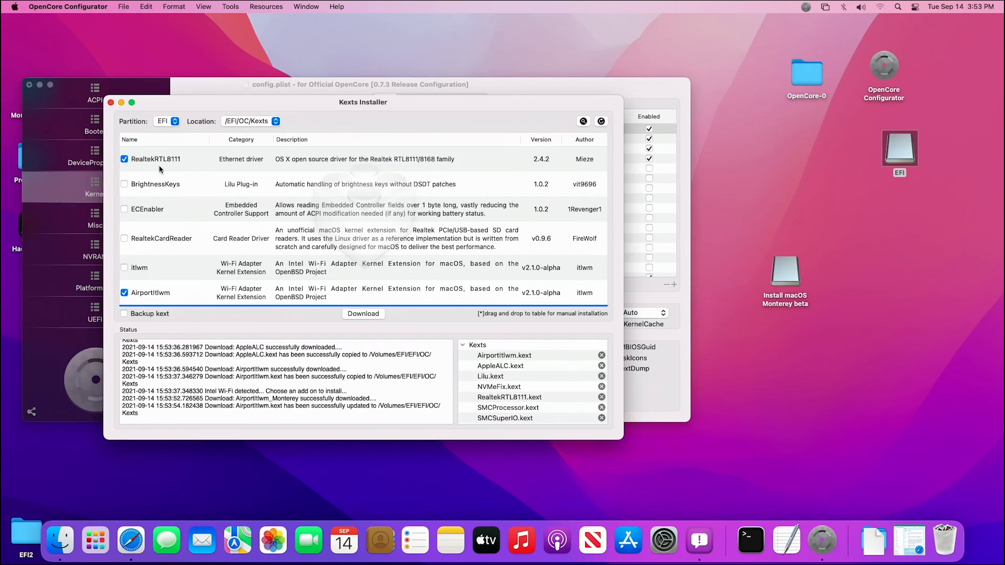
{"action": "left_click", "coordinate": [111, 103]}
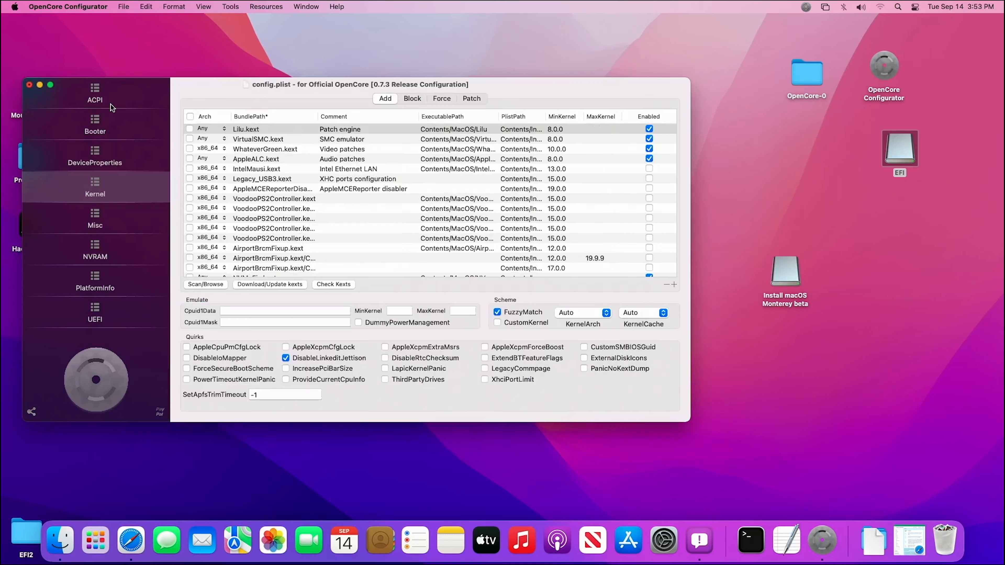
Open the config's Booter section and consult the Booter quirks table in Dortania's Comet Lake guide in Safari, with both windows visible.
{"action": "left_click", "coordinate": [103, 121]}
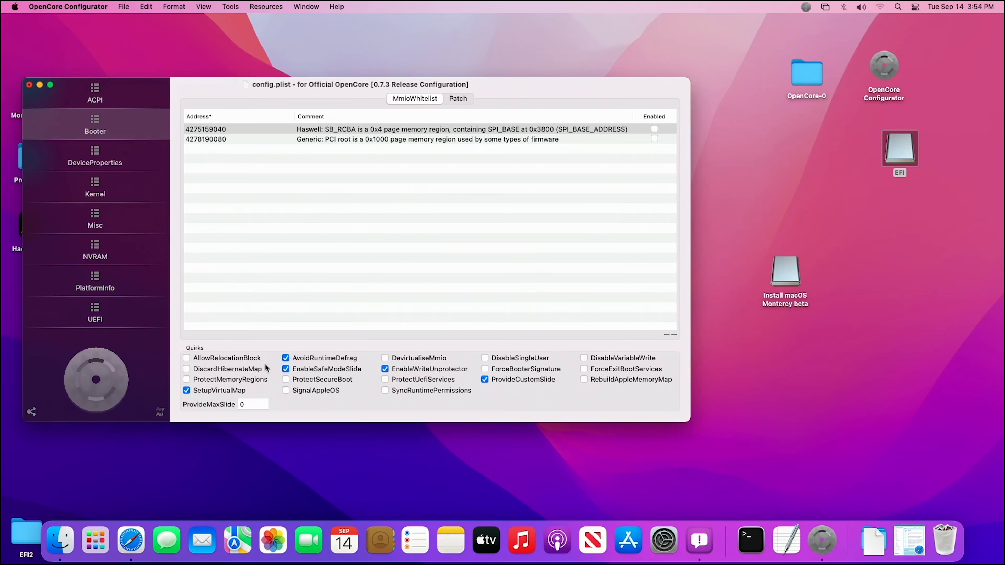
{"action": "left_click", "coordinate": [136, 551]}
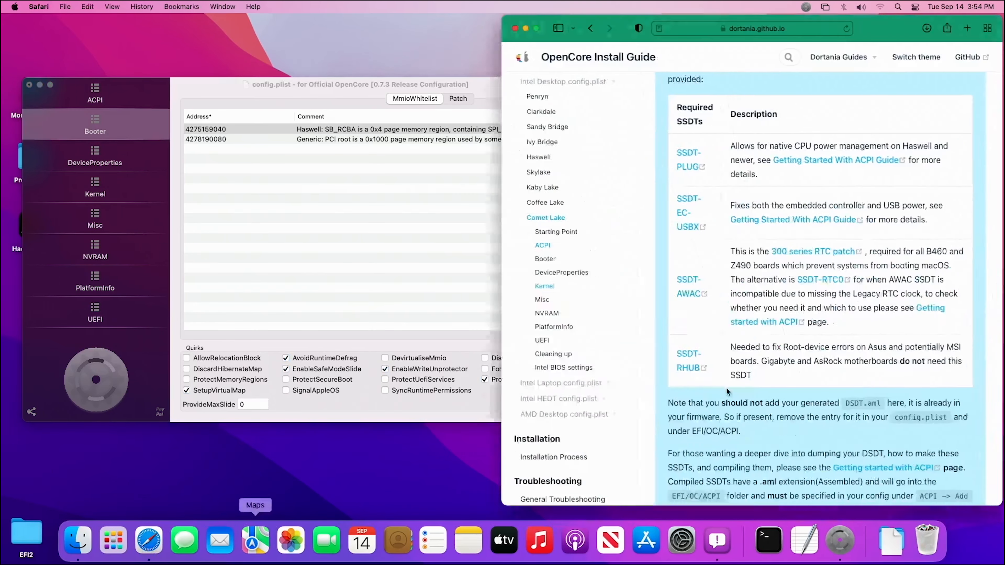
{"action": "scroll", "coordinate": [806, 312], "scroll_direction": "down", "scroll_amount": 3}
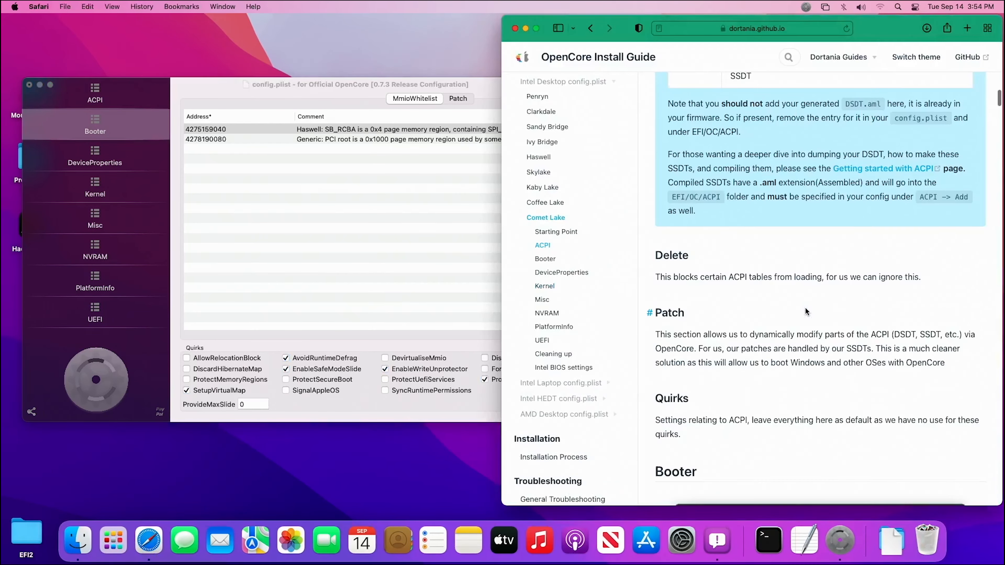
{"action": "scroll", "coordinate": [805, 310], "scroll_direction": "down", "scroll_amount": 5}
{"action": "scroll", "coordinate": [805, 310], "scroll_direction": "down", "scroll_amount": 7}
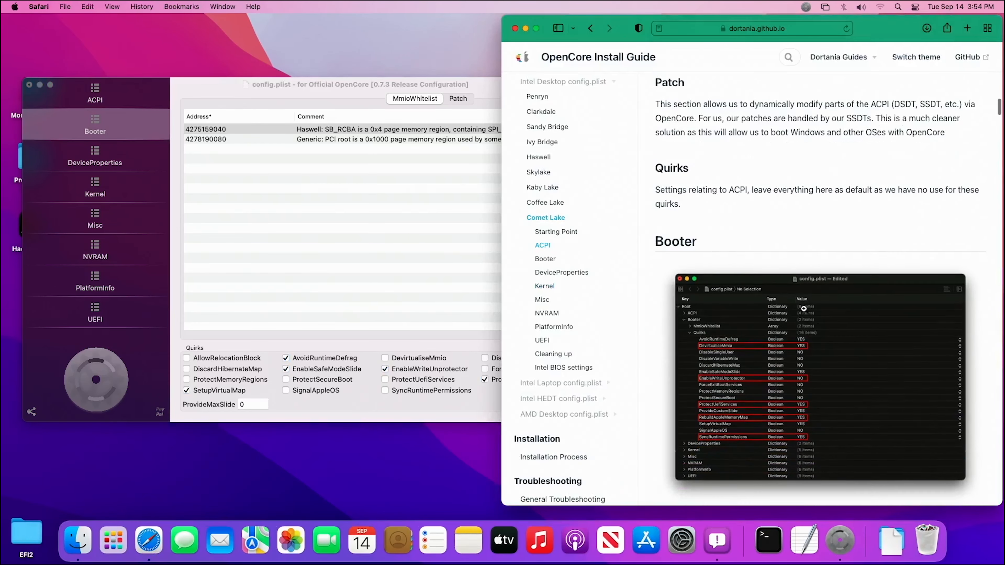
{"action": "scroll", "coordinate": [804, 311], "scroll_direction": "down", "scroll_amount": 8}
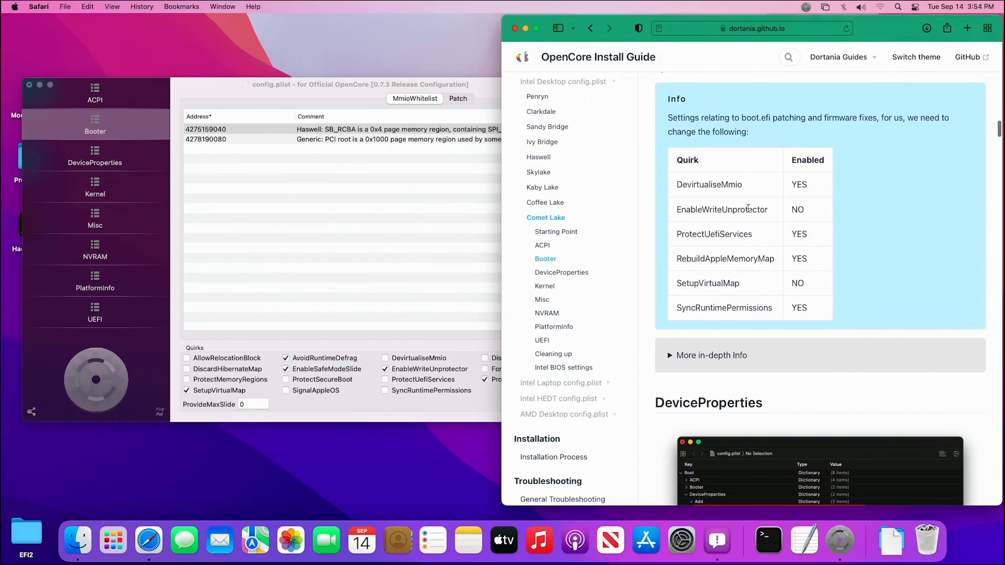
{"action": "left_click", "coordinate": [370, 92]}
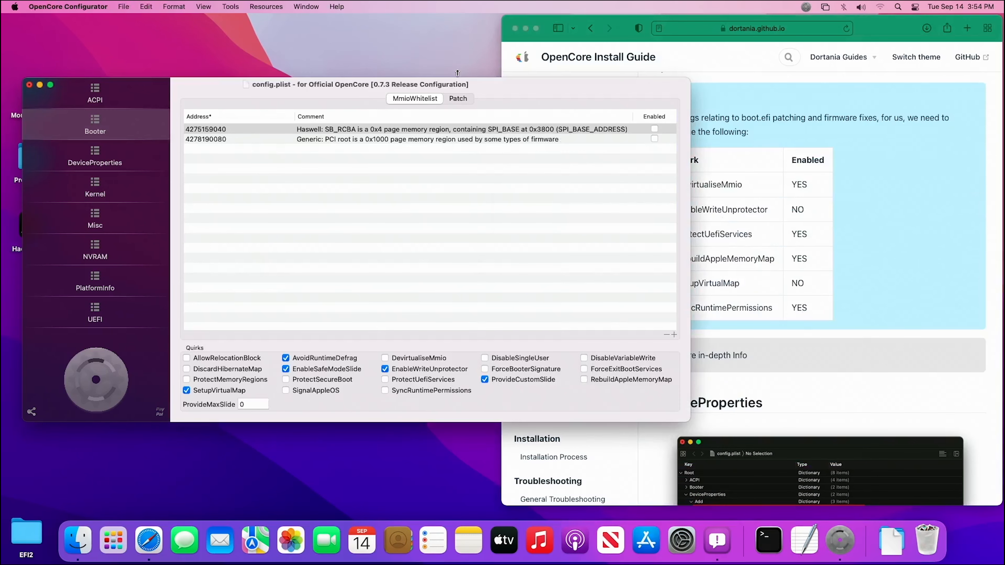
{"action": "left_click_drag", "start_coordinate": [527, 81], "coordinate": [407, 65]}
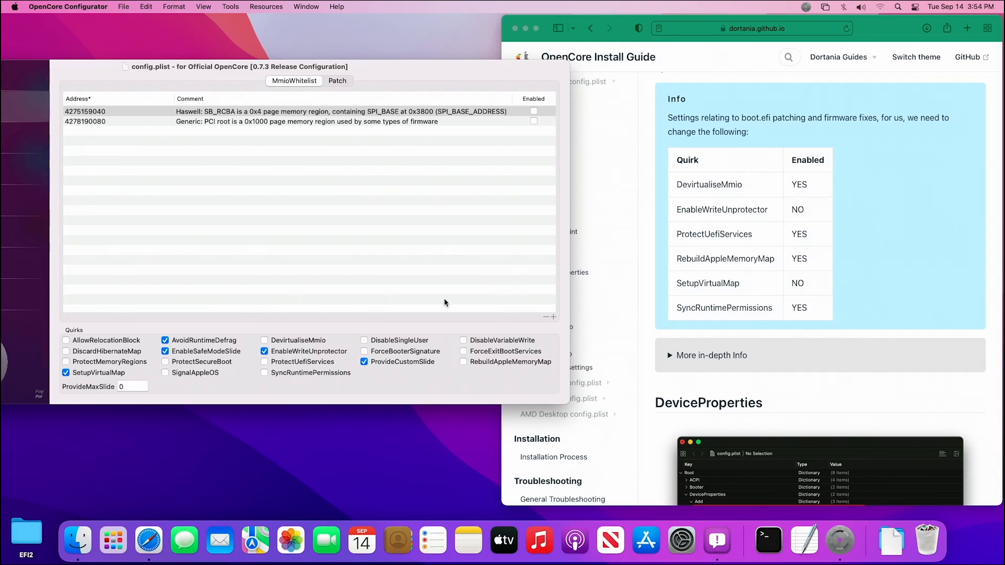
Enable the Booter quirks DevirtualiseMmio, ProtectUefiServices, RebuildAppleMemoryMap and SyncRuntimePermissions, and disable EnableWriteUnprotector and SetupVirtualMap.
{"action": "left_click", "coordinate": [292, 341]}
{"action": "left_click", "coordinate": [324, 352]}
{"action": "left_click", "coordinate": [320, 362]}
{"action": "left_click", "coordinate": [522, 364]}
{"action": "left_click", "coordinate": [78, 375]}
{"action": "left_click", "coordinate": [271, 375]}
Open the config's DeviceProperties section and examine the guide's AAPL,ig-platform-id options for the iGPU.
{"action": "scroll", "coordinate": [685, 221], "scroll_direction": "down", "scroll_amount": 5}
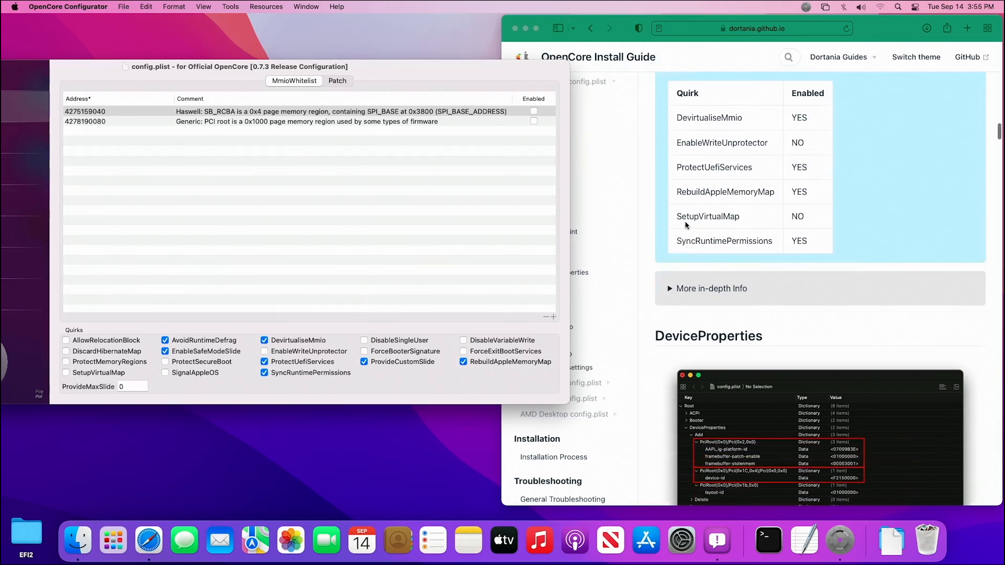
{"action": "left_click_drag", "start_coordinate": [413, 75], "coordinate": [475, 73]}
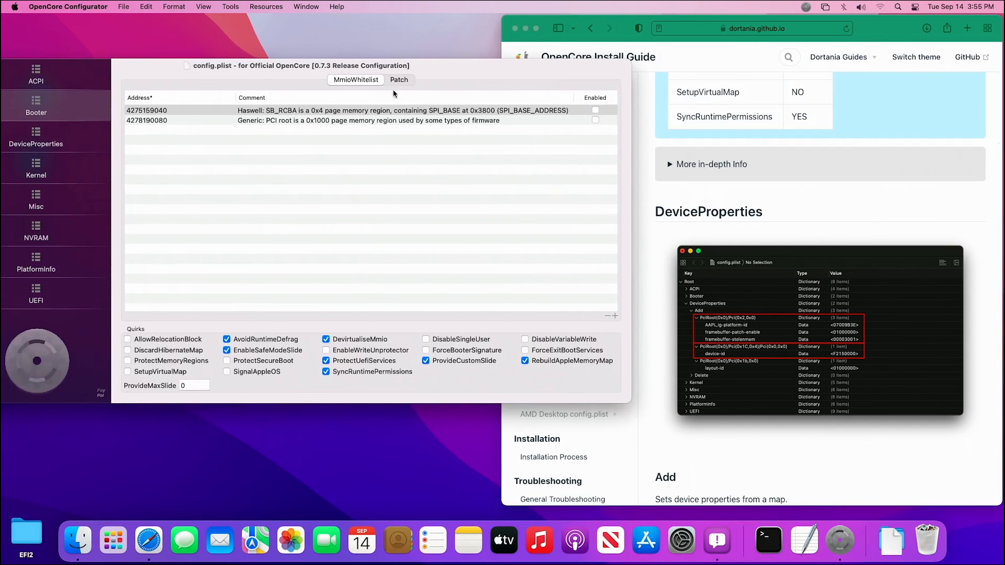
{"action": "left_click", "coordinate": [33, 143]}
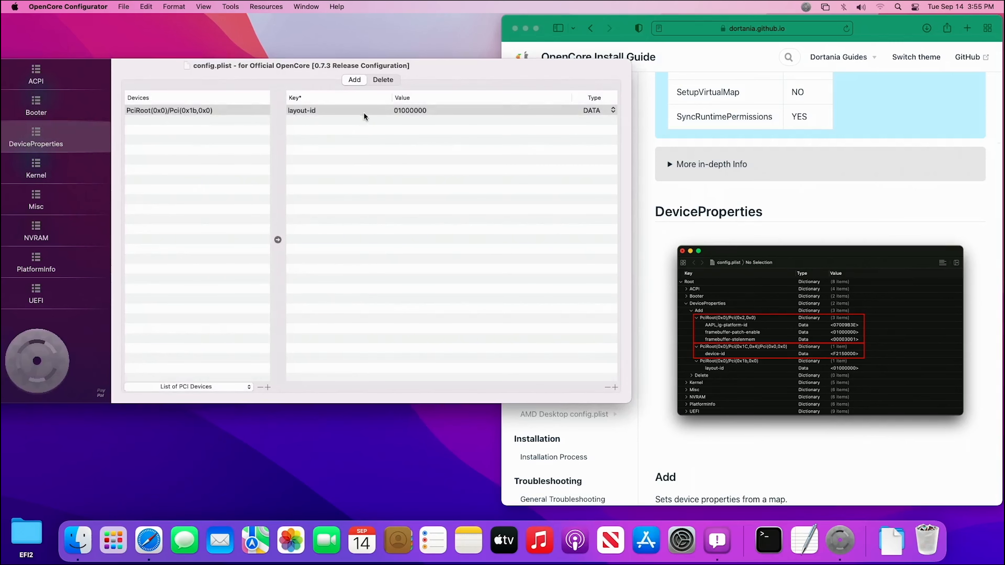
{"action": "scroll", "coordinate": [719, 284], "scroll_direction": "down", "scroll_amount": 6}
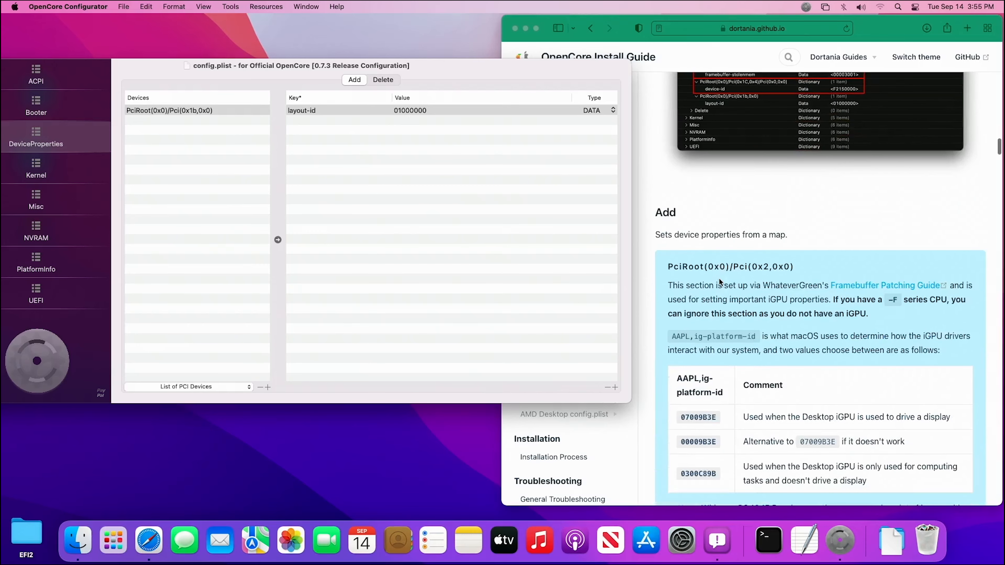
{"action": "scroll", "coordinate": [719, 227], "scroll_direction": "up", "scroll_amount": 3}
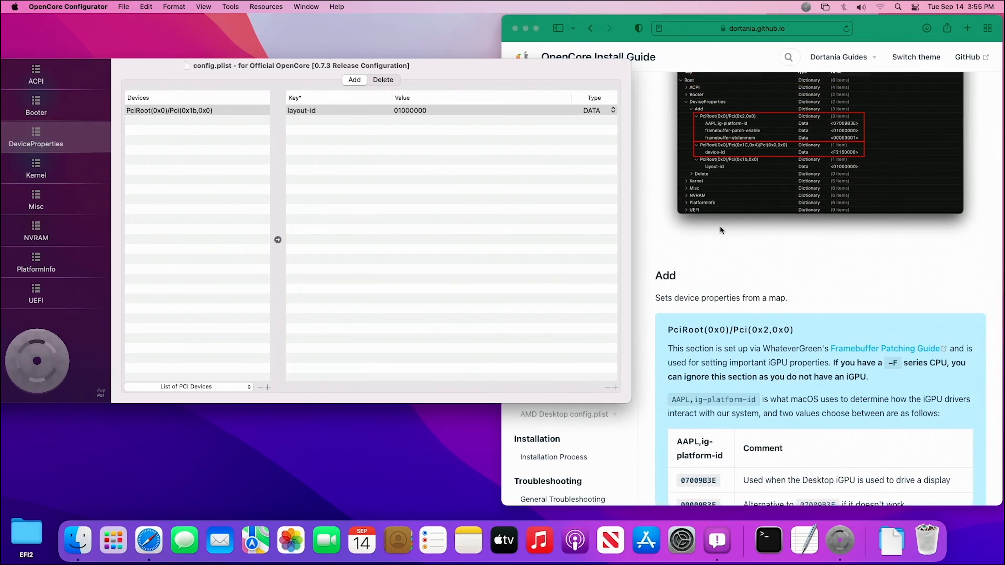
{"action": "scroll", "coordinate": [719, 227], "scroll_direction": "down", "scroll_amount": 3}
{"action": "scroll", "coordinate": [719, 228], "scroll_direction": "down", "scroll_amount": 5}
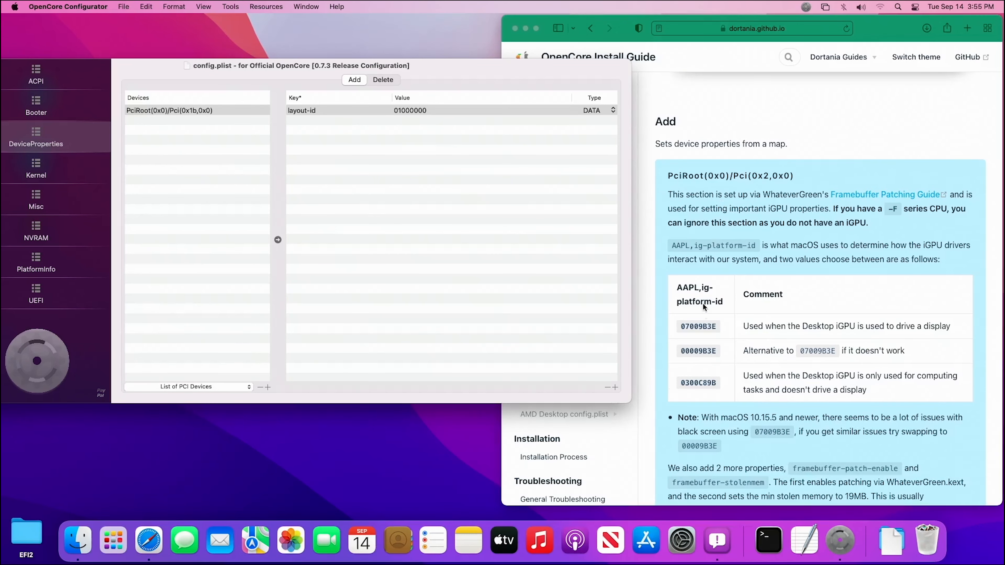
Copy 07009B3E from the guide and set it as the value of the layout-id property.
{"action": "left_click", "coordinate": [714, 326]}
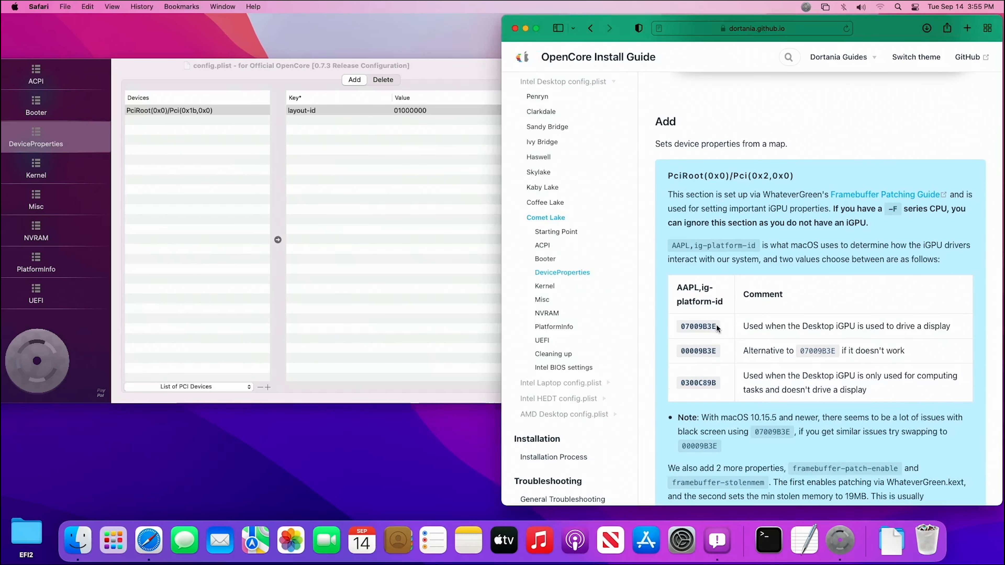
{"action": "left_click_drag", "start_coordinate": [714, 326], "coordinate": [677, 329]}
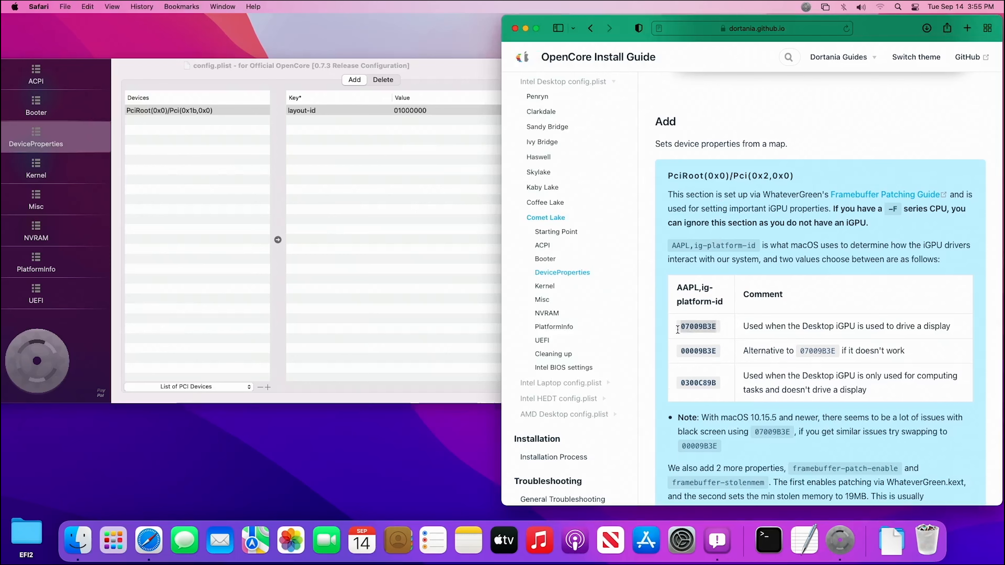
{"action": "right_click", "coordinate": [690, 325]}
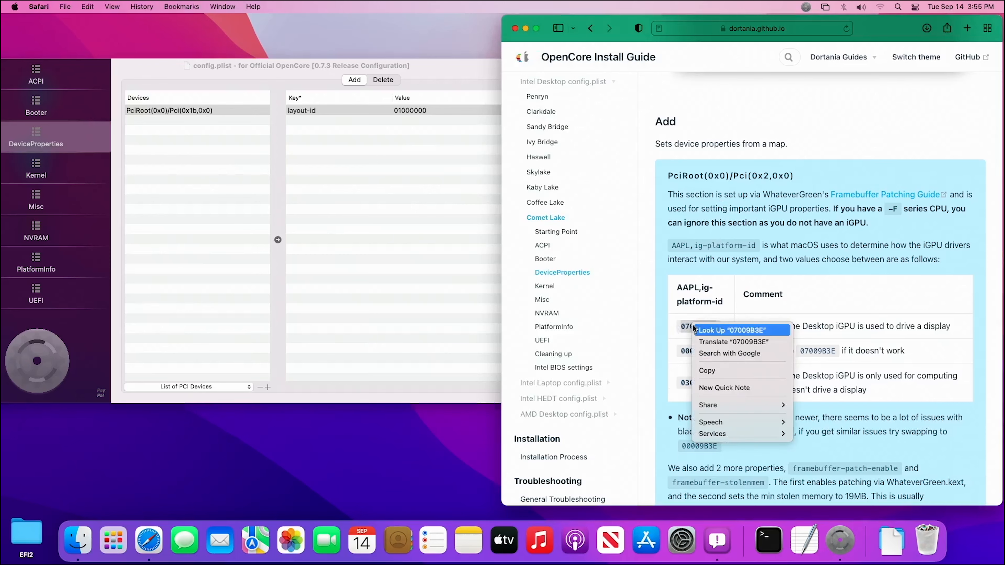
{"action": "left_click", "coordinate": [708, 370]}
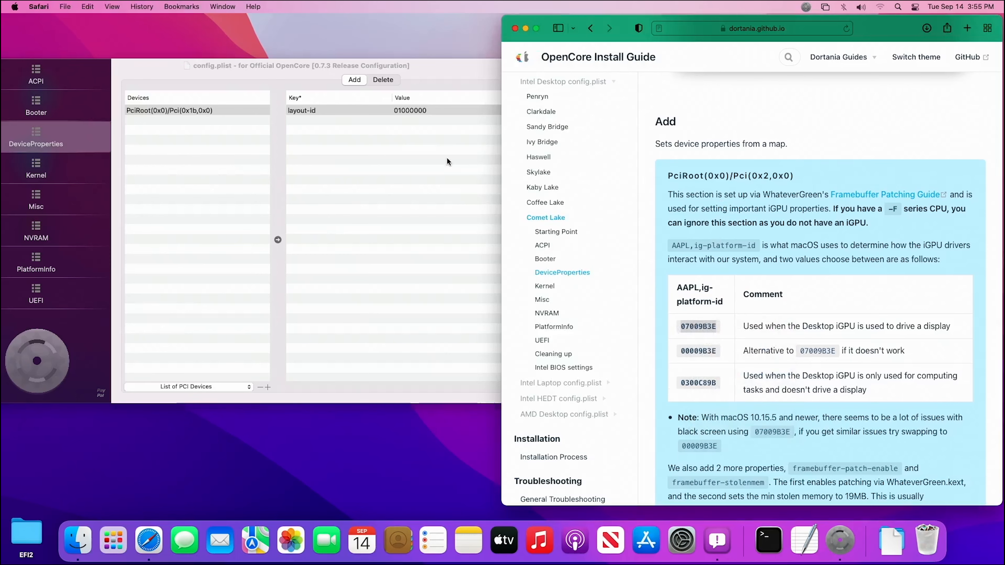
{"action": "double_click", "coordinate": [408, 111]}
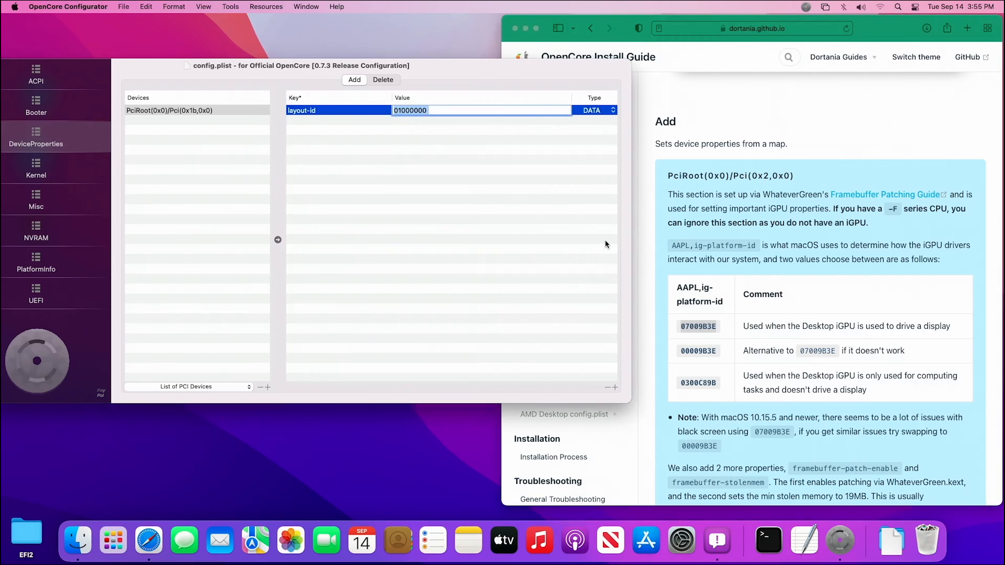
{"action": "key", "text": "super+v"}
{"action": "key", "text": "Return"}
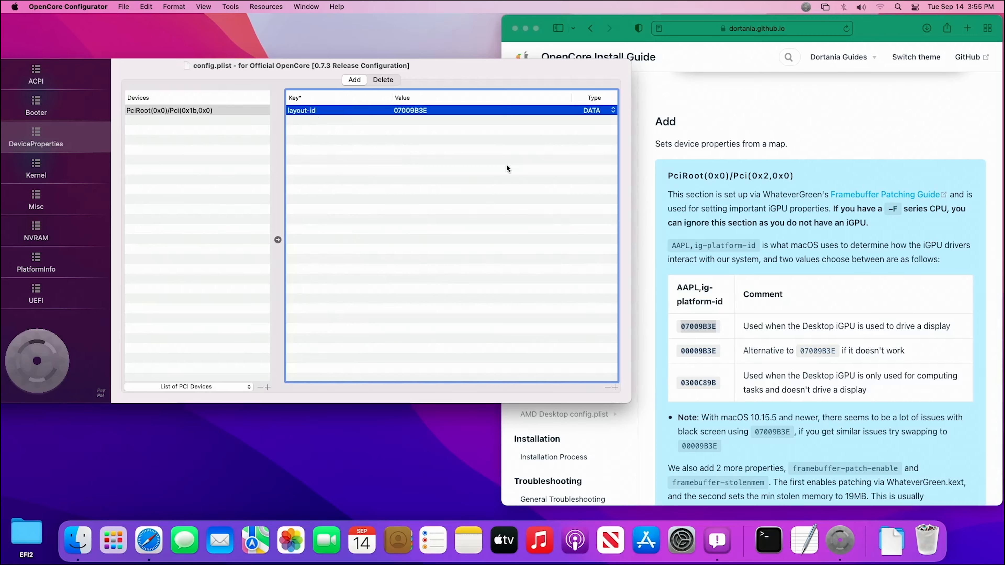
Copy the key name AAPL,ig-platform-id from the guide and rename the layout-id property with it.
{"action": "left_click", "coordinate": [756, 244]}
{"action": "left_click_drag", "start_coordinate": [756, 244], "coordinate": [671, 243]}
{"action": "right_click", "coordinate": [678, 243]}
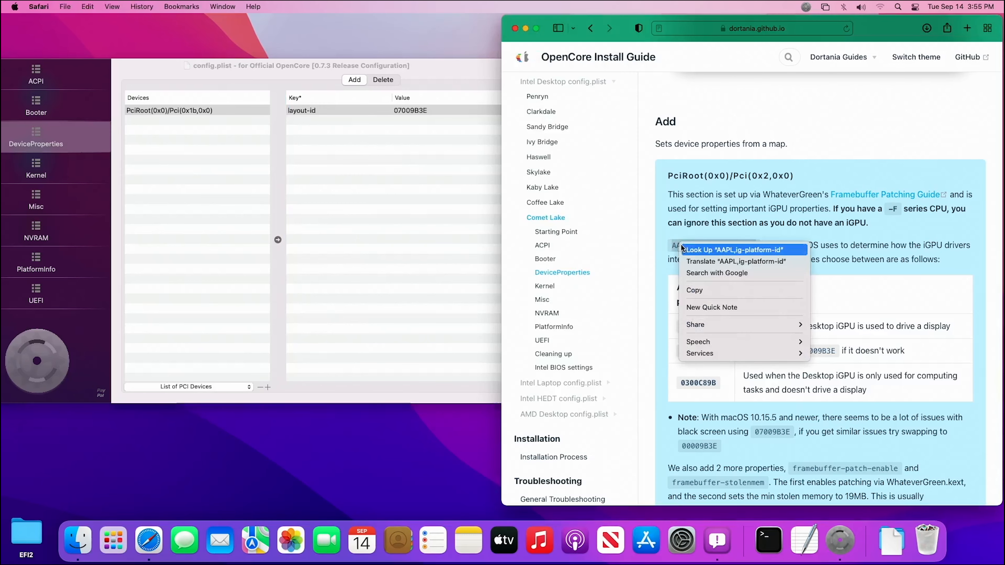
{"action": "left_click", "coordinate": [702, 290]}
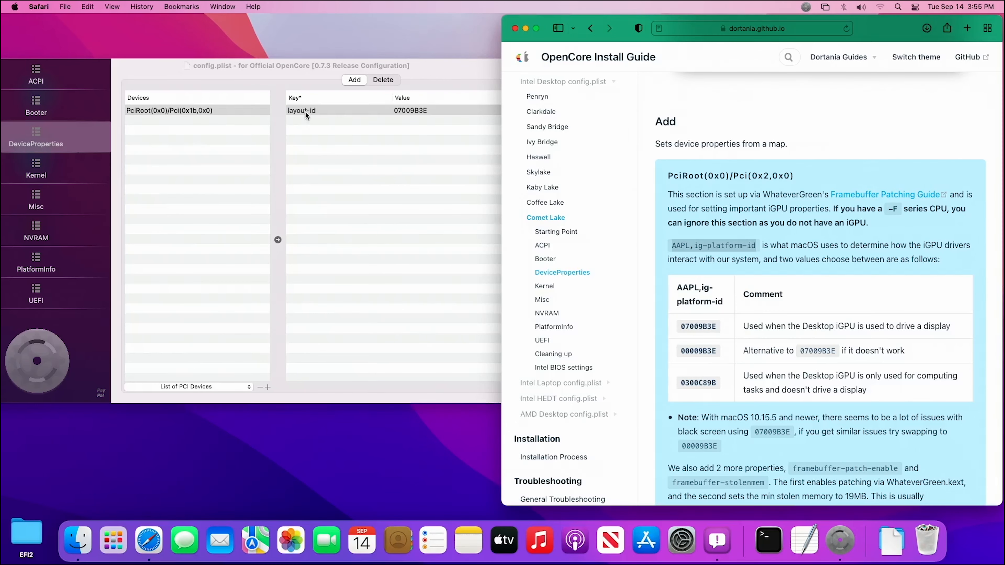
{"action": "left_click", "coordinate": [305, 111]}
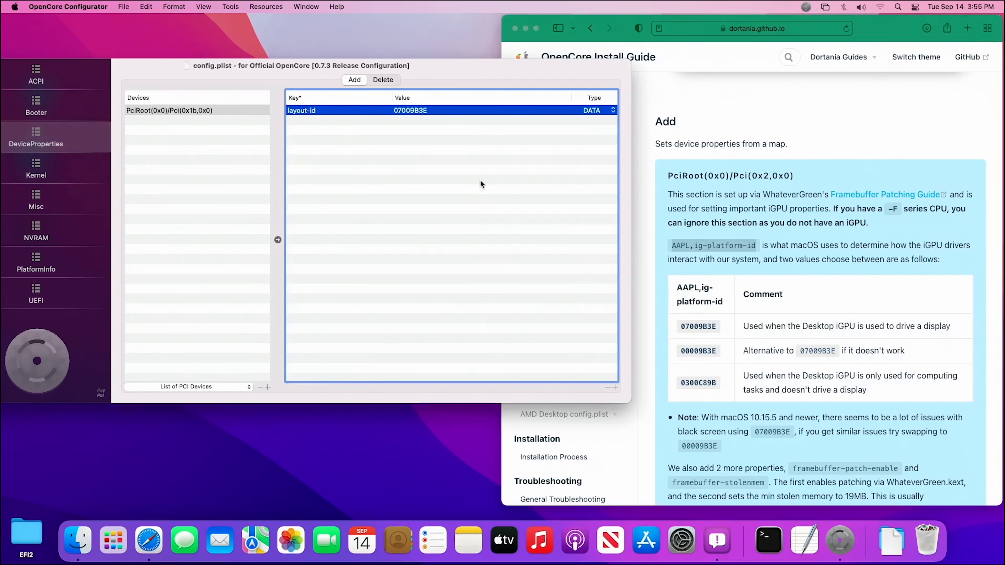
{"action": "left_click", "coordinate": [314, 110]}
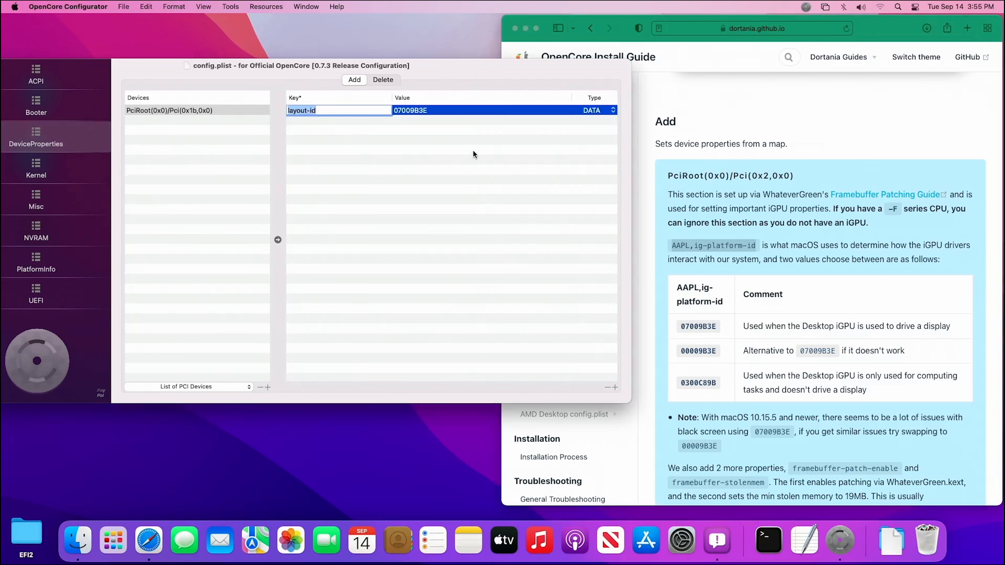
{"action": "key", "text": "BackSpace"}
{"action": "key", "text": "super+v"}
{"action": "key", "text": "Return"}
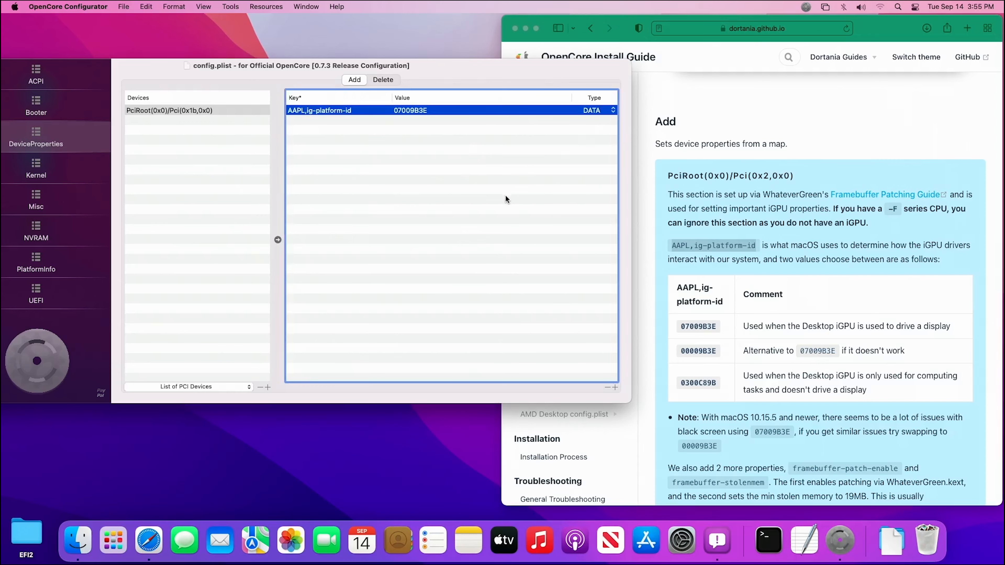
Read the guide's remaining DeviceProperties notes on framebuffer properties, the I225-V device-id and layout-id, up to the Kernel section.
{"action": "scroll", "coordinate": [781, 294], "scroll_direction": "down", "scroll_amount": 5}
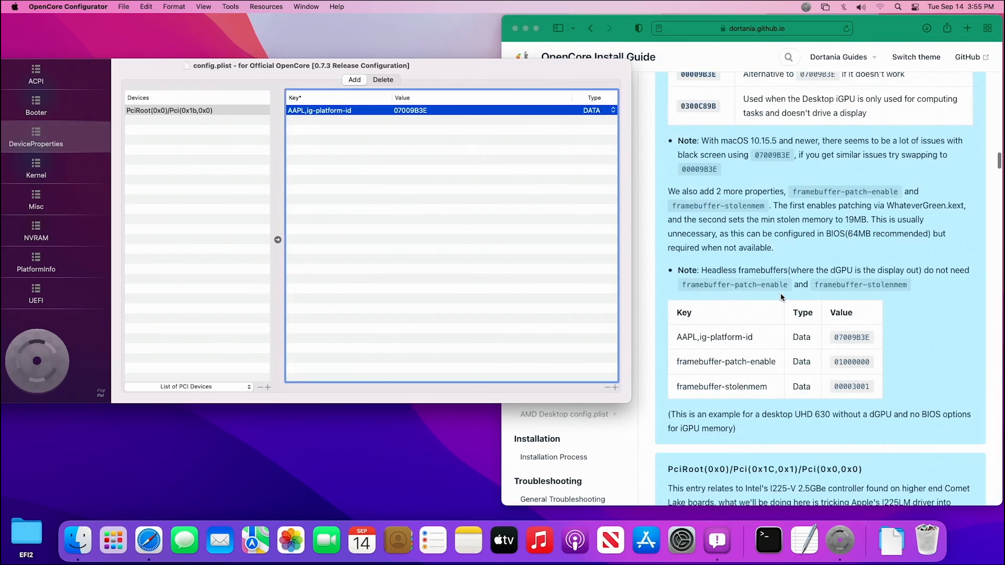
{"action": "scroll", "coordinate": [781, 295], "scroll_direction": "down", "scroll_amount": 2}
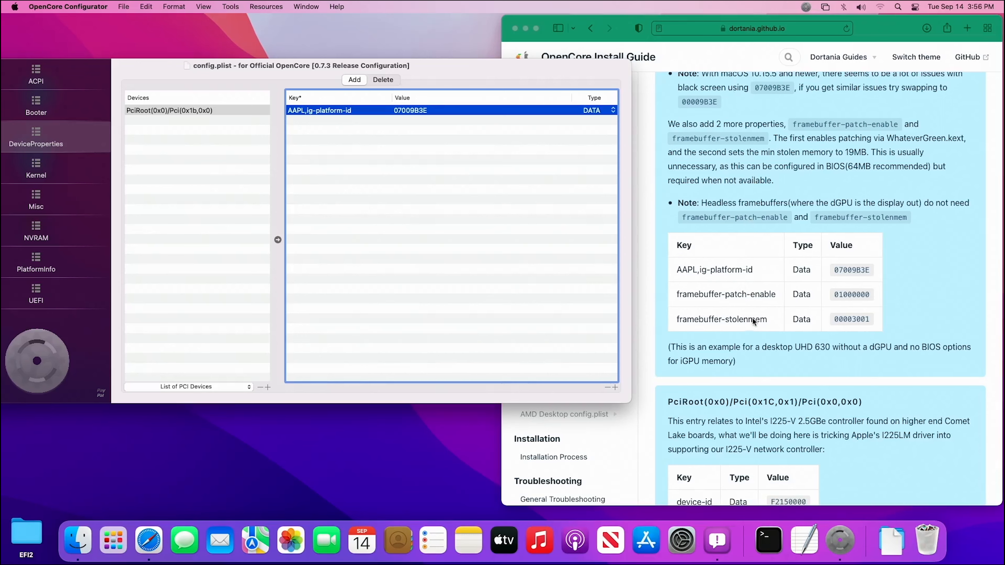
{"action": "scroll", "coordinate": [752, 317], "scroll_direction": "down", "scroll_amount": 4}
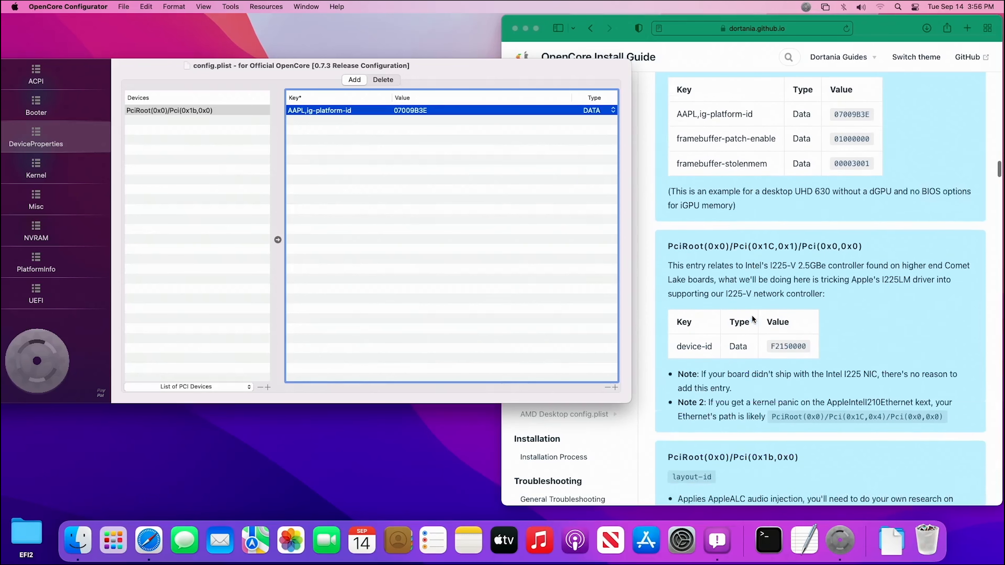
{"action": "scroll", "coordinate": [752, 315], "scroll_direction": "down", "scroll_amount": 1}
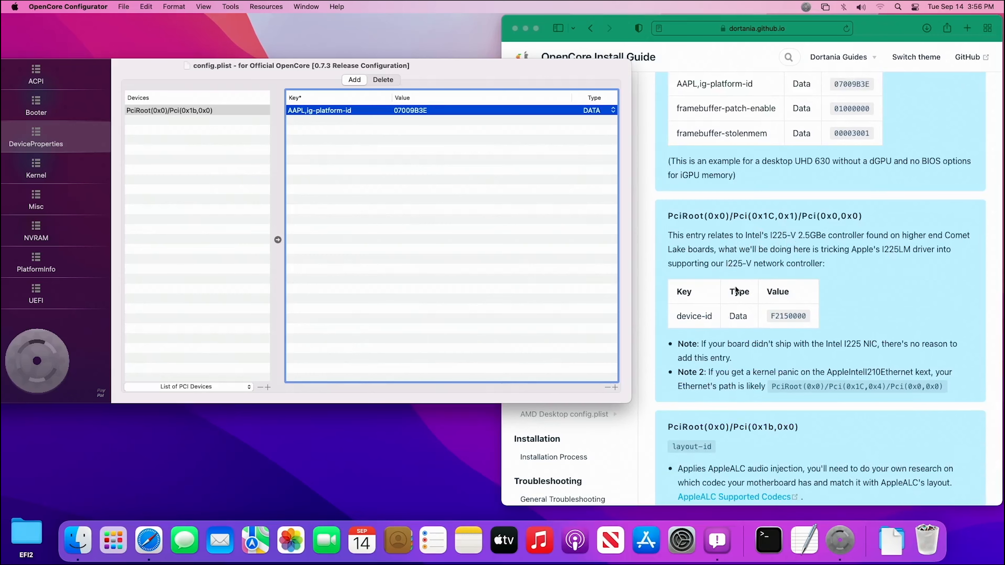
{"action": "scroll", "coordinate": [796, 265], "scroll_direction": "down", "scroll_amount": 3}
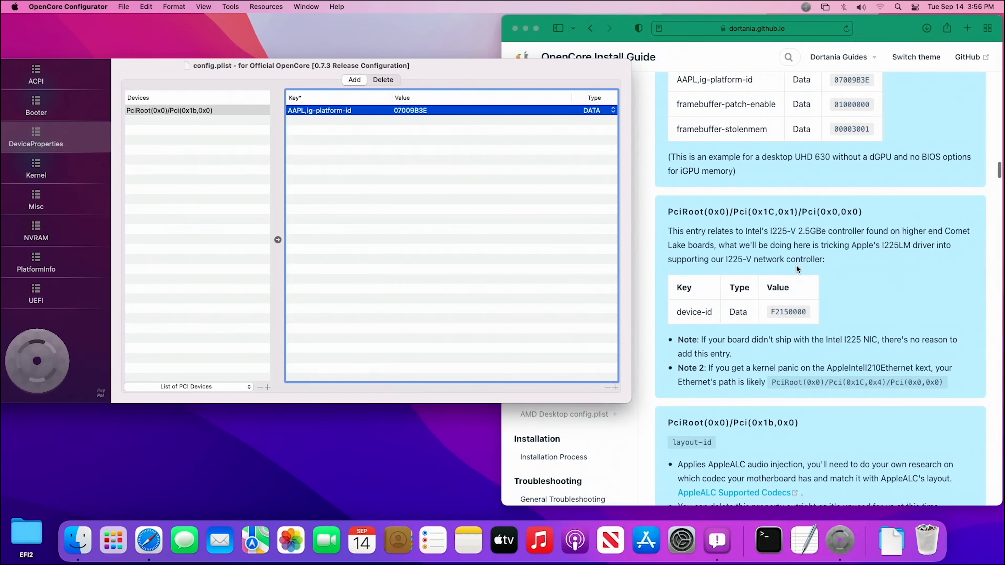
{"action": "scroll", "coordinate": [796, 269], "scroll_direction": "down", "scroll_amount": 6}
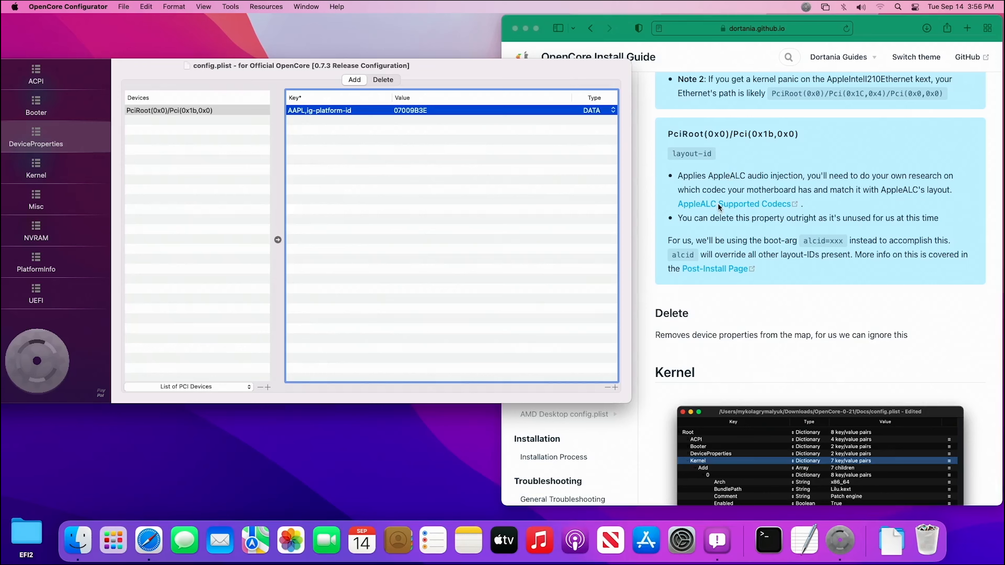
{"action": "scroll", "coordinate": [718, 207], "scroll_direction": "down", "scroll_amount": 3}
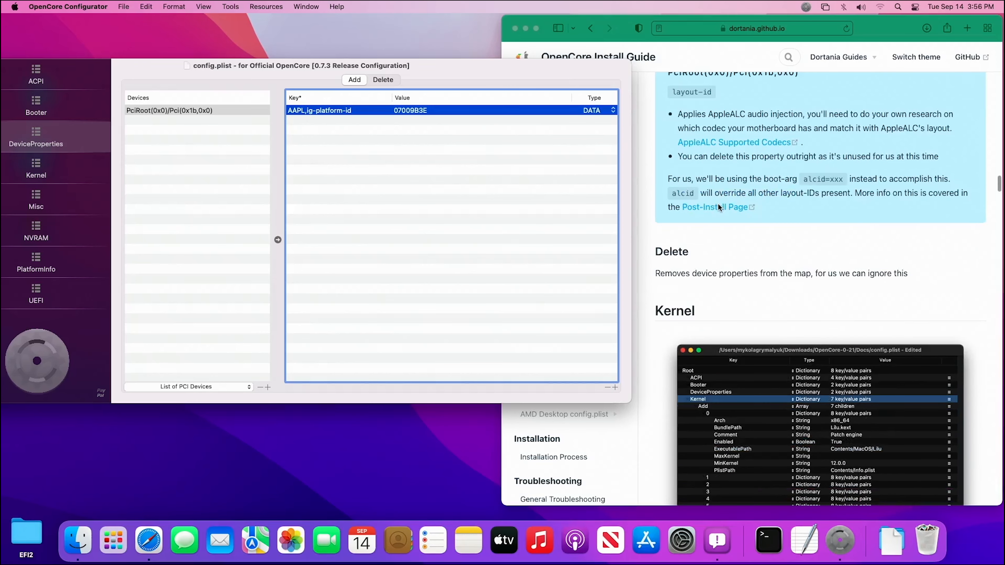
{"action": "scroll", "coordinate": [717, 205], "scroll_direction": "down", "scroll_amount": 1}
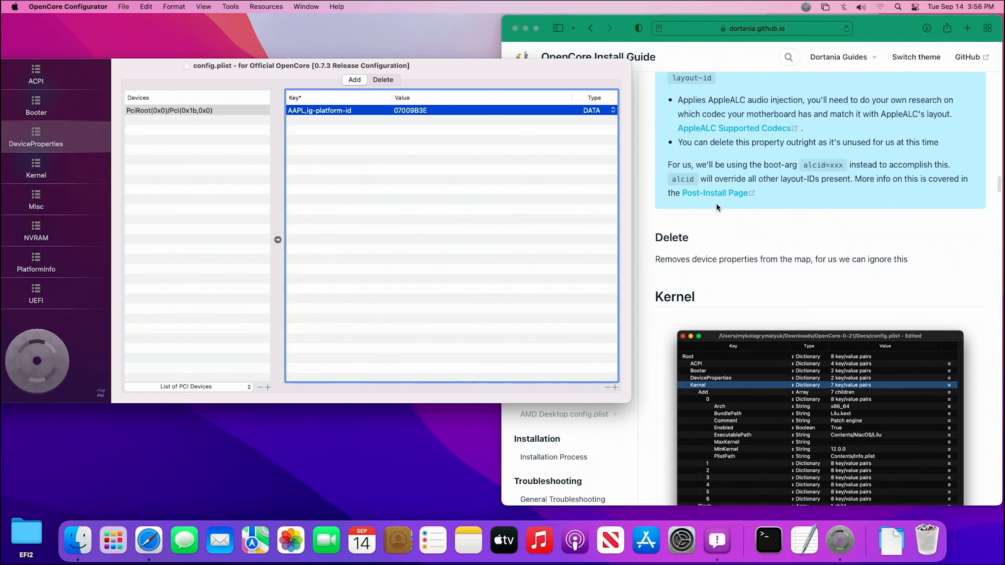
{"action": "scroll", "coordinate": [717, 204], "scroll_direction": "down", "scroll_amount": 3}
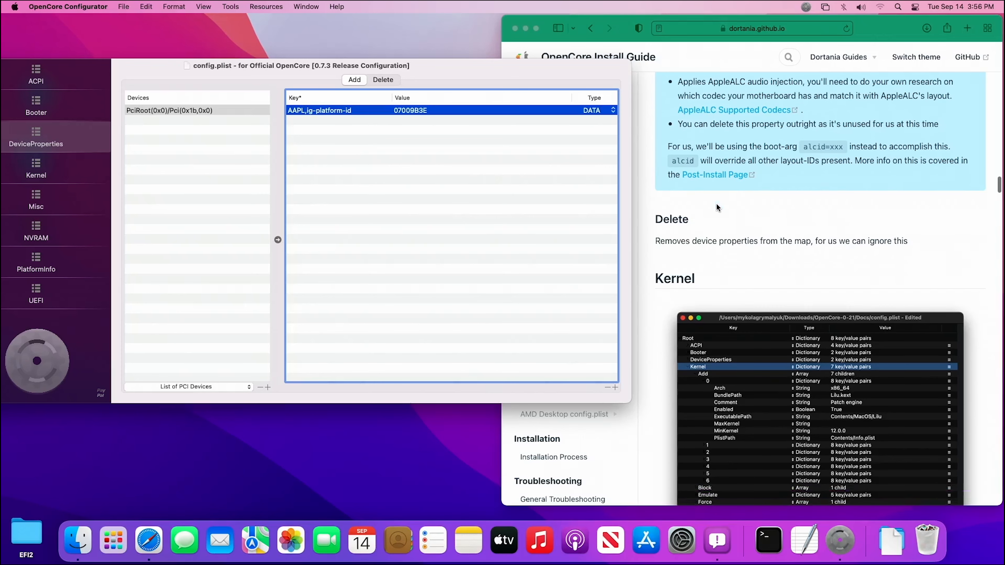
Open the config's Kernel section and read the guide's Kernel notes from Add through Patch to the table of required quirks.
{"action": "scroll", "coordinate": [715, 205], "scroll_direction": "down", "scroll_amount": 3}
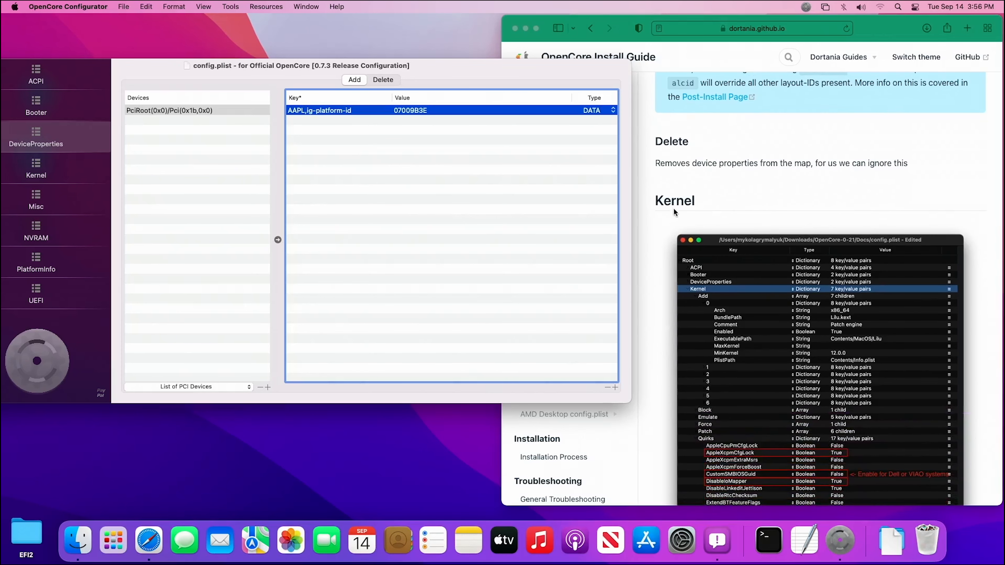
{"action": "left_click", "coordinate": [39, 168]}
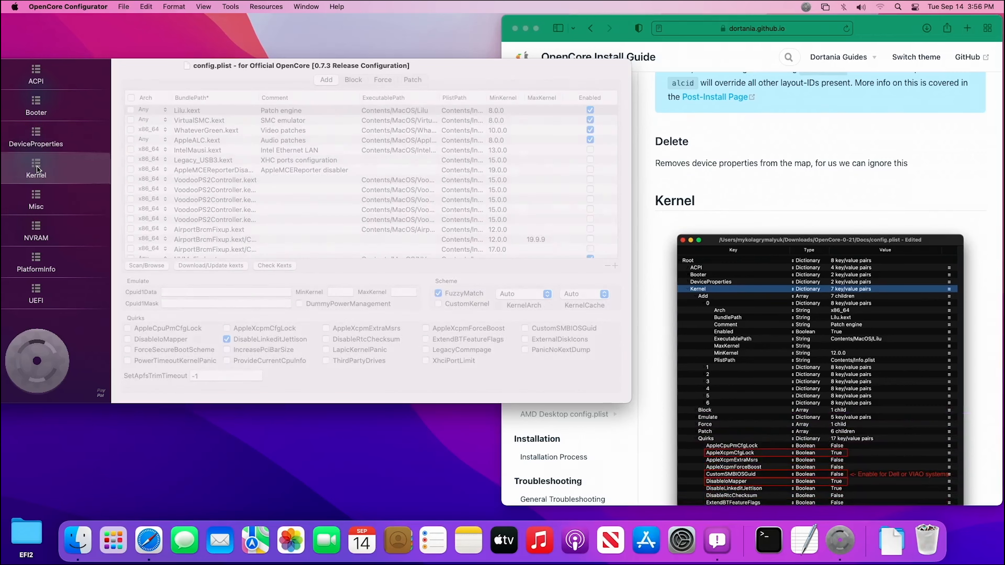
{"action": "left_click", "coordinate": [34, 139]}
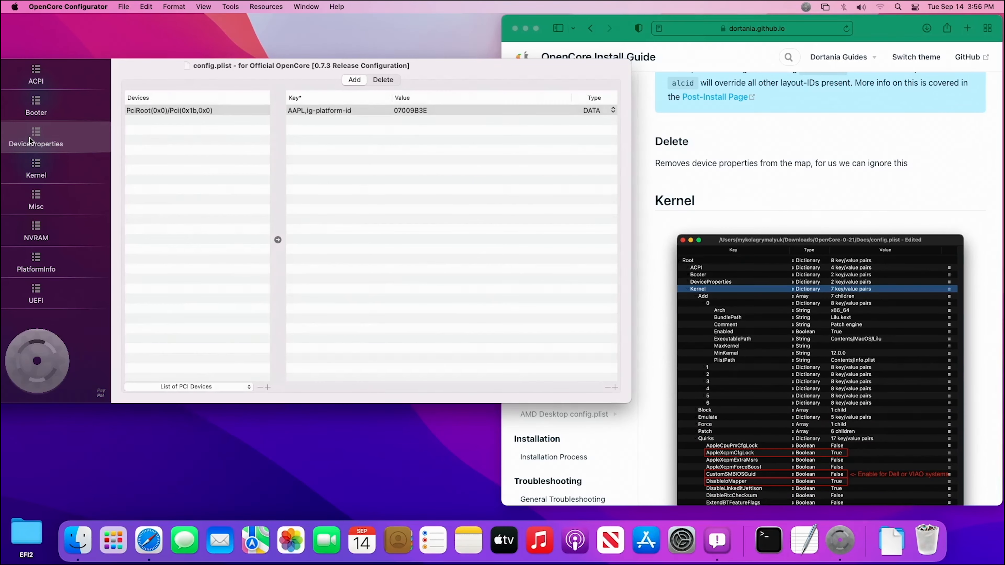
{"action": "left_click", "coordinate": [37, 172]}
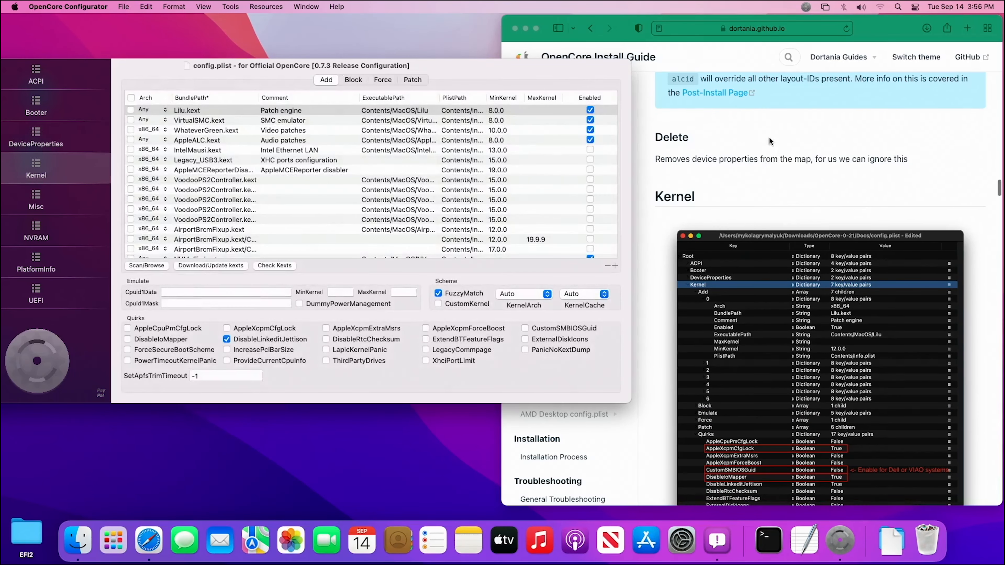
{"action": "scroll", "coordinate": [769, 138], "scroll_direction": "down", "scroll_amount": 10}
{"action": "scroll", "coordinate": [769, 138], "scroll_direction": "down", "scroll_amount": 20}
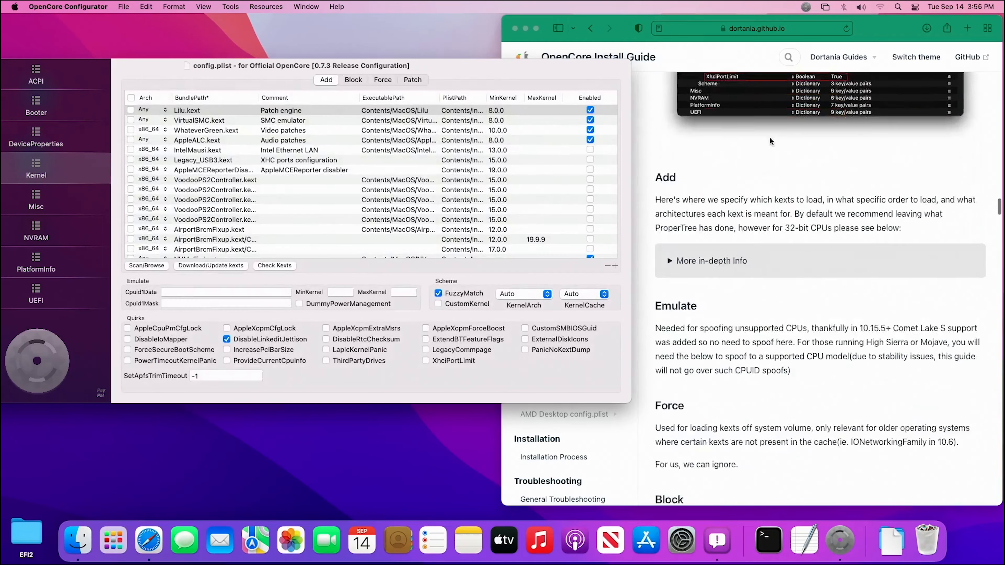
{"action": "scroll", "coordinate": [769, 139], "scroll_direction": "down", "scroll_amount": 2}
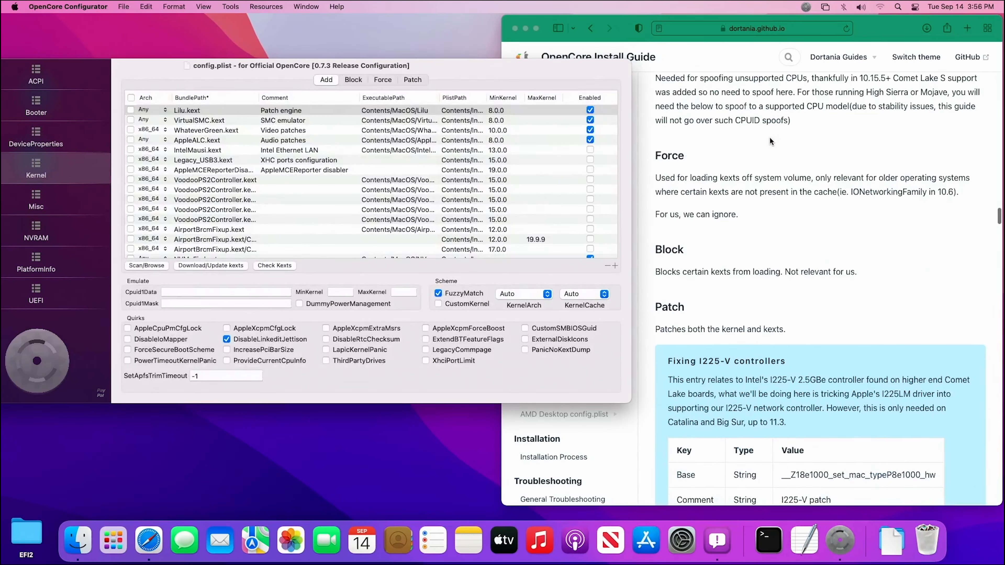
{"action": "scroll", "coordinate": [770, 138], "scroll_direction": "down", "scroll_amount": 12}
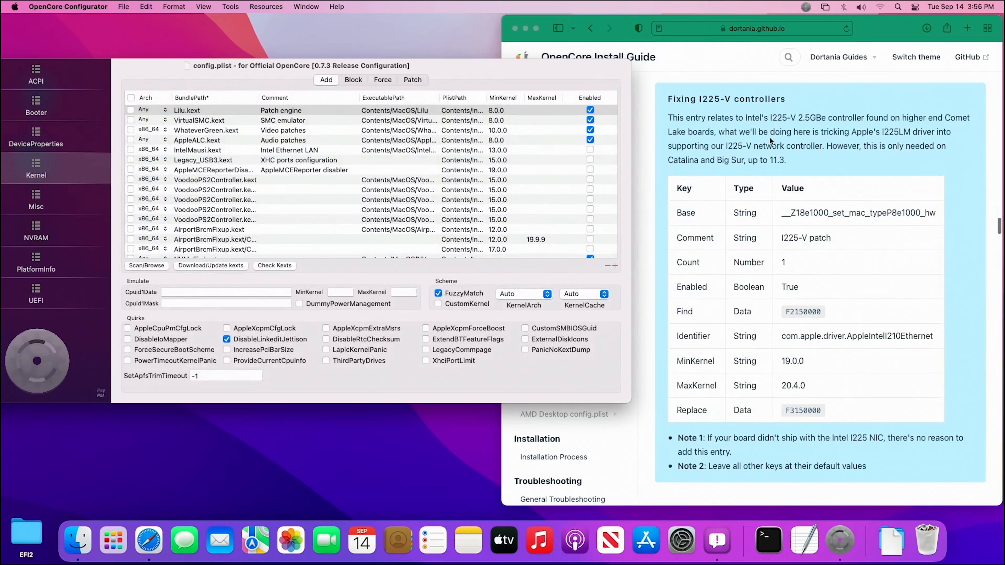
{"action": "scroll", "coordinate": [769, 139], "scroll_direction": "down", "scroll_amount": 20}
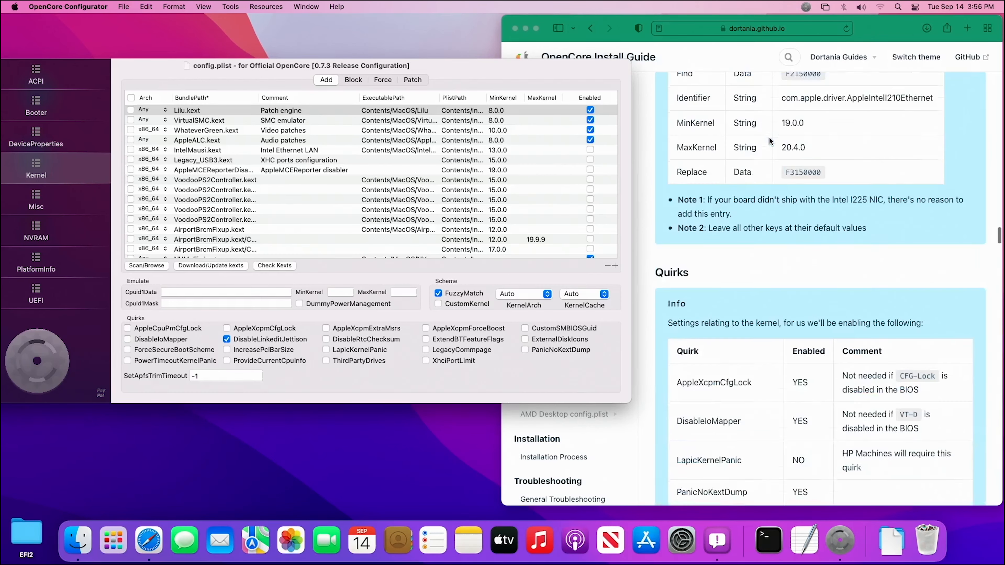
{"action": "scroll", "coordinate": [769, 140], "scroll_direction": "up", "scroll_amount": 2}
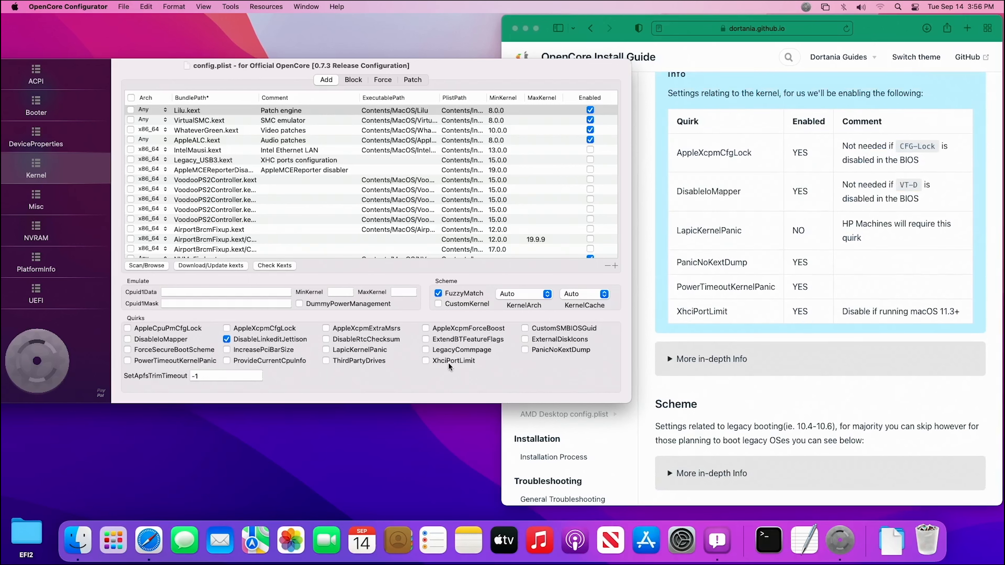
Enable the kernel quirks AppleCpuPmCfgLock, DisableIoMapper, PanicNoKextDump, PowerTimeoutKernelPanic and XhciPortLimit.
{"action": "left_click", "coordinate": [168, 331]}
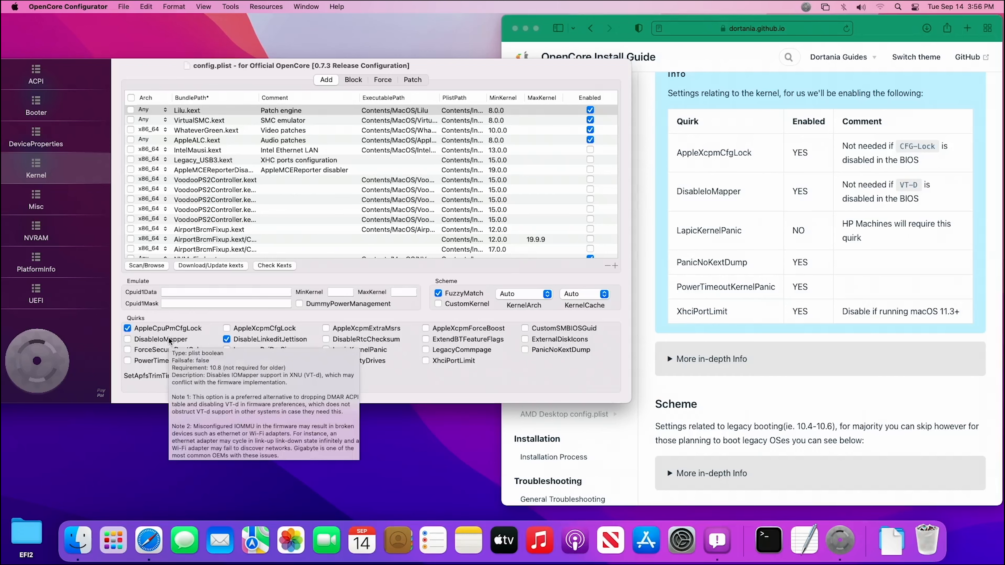
{"action": "left_click", "coordinate": [170, 341]}
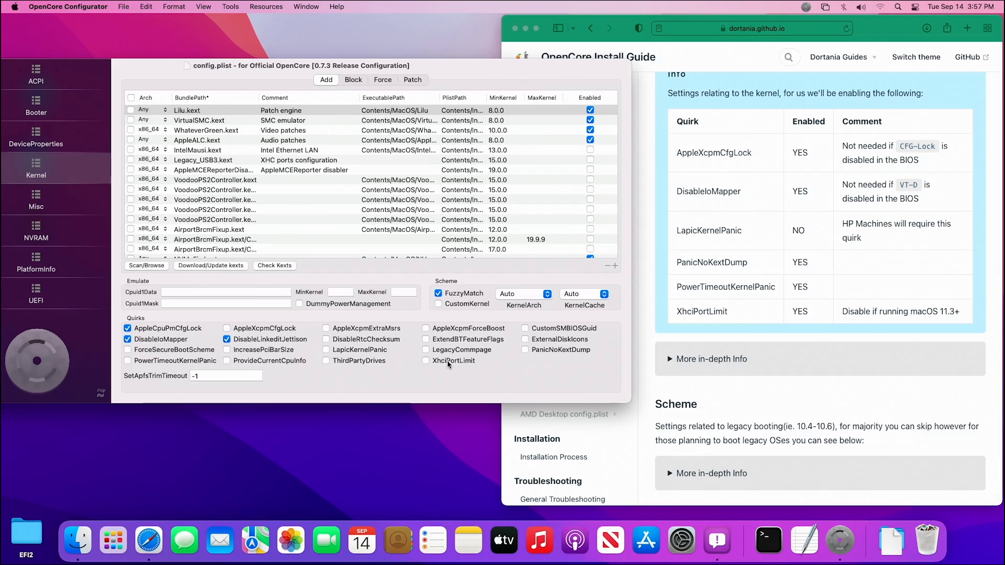
{"action": "left_click", "coordinate": [556, 352]}
{"action": "left_click", "coordinate": [190, 363]}
{"action": "left_click", "coordinate": [452, 362]}
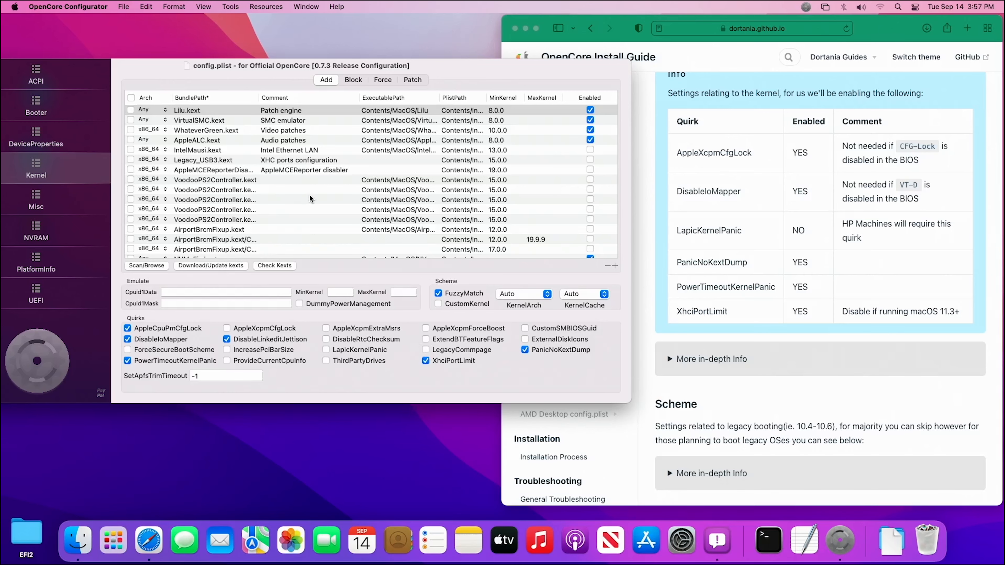
Following the guide's Misc notes, enable Disable WatchDog, AppleDebug and ApplePanic in the config's Misc Debug settings.
{"action": "scroll", "coordinate": [685, 236], "scroll_direction": "down", "scroll_amount": 15}
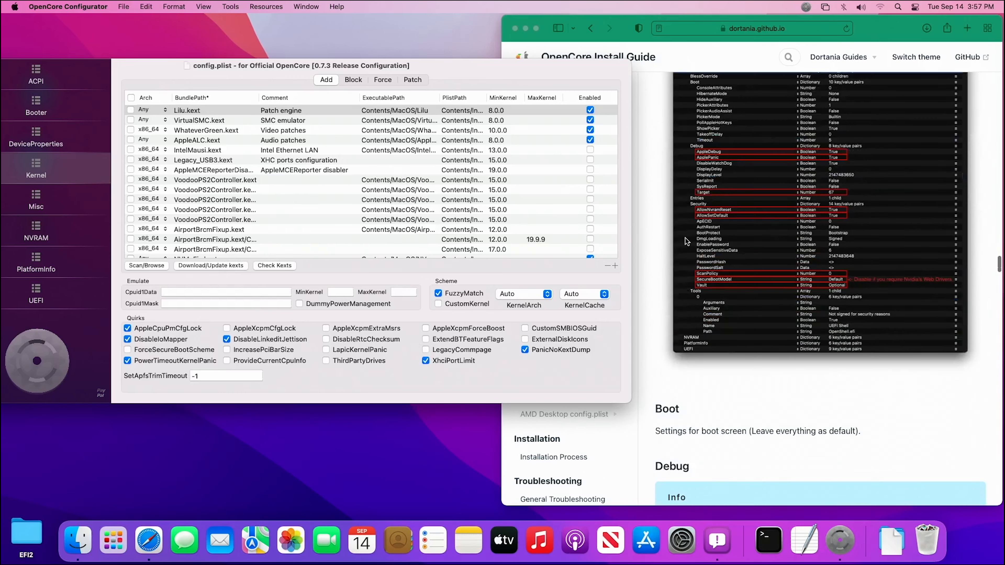
{"action": "scroll", "coordinate": [684, 238], "scroll_direction": "down", "scroll_amount": 5}
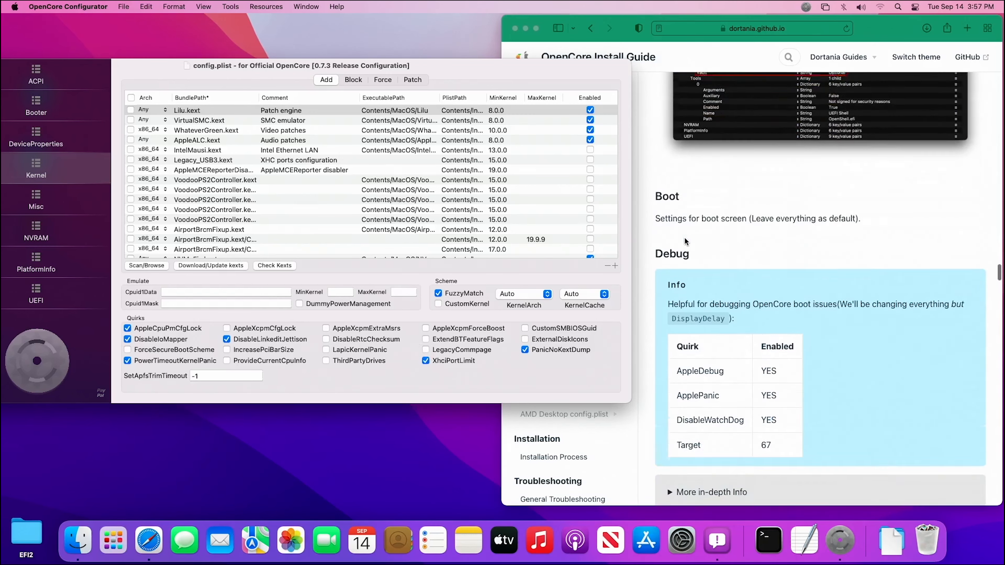
{"action": "left_click", "coordinate": [48, 203]}
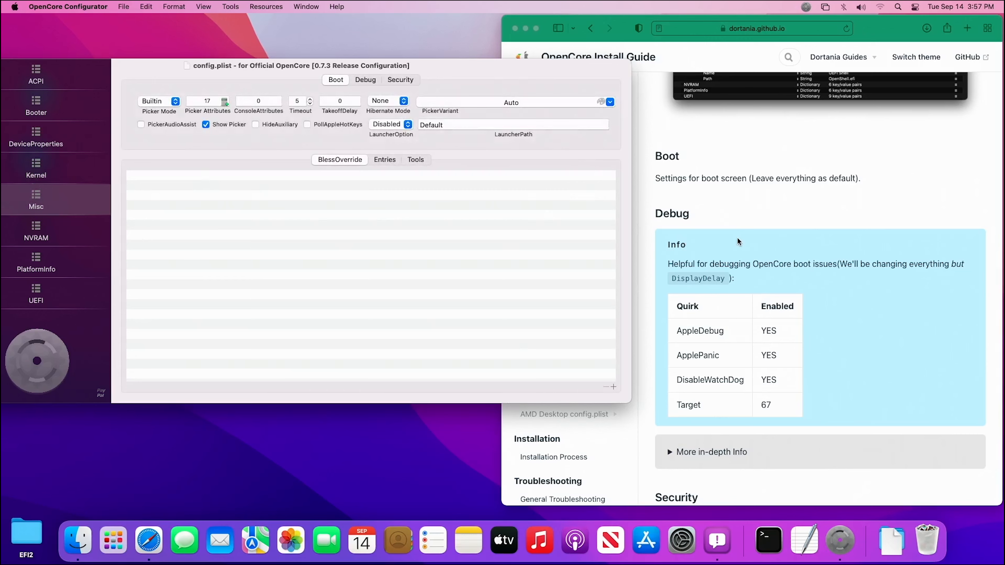
{"action": "scroll", "coordinate": [742, 251], "scroll_direction": "down", "scroll_amount": 1}
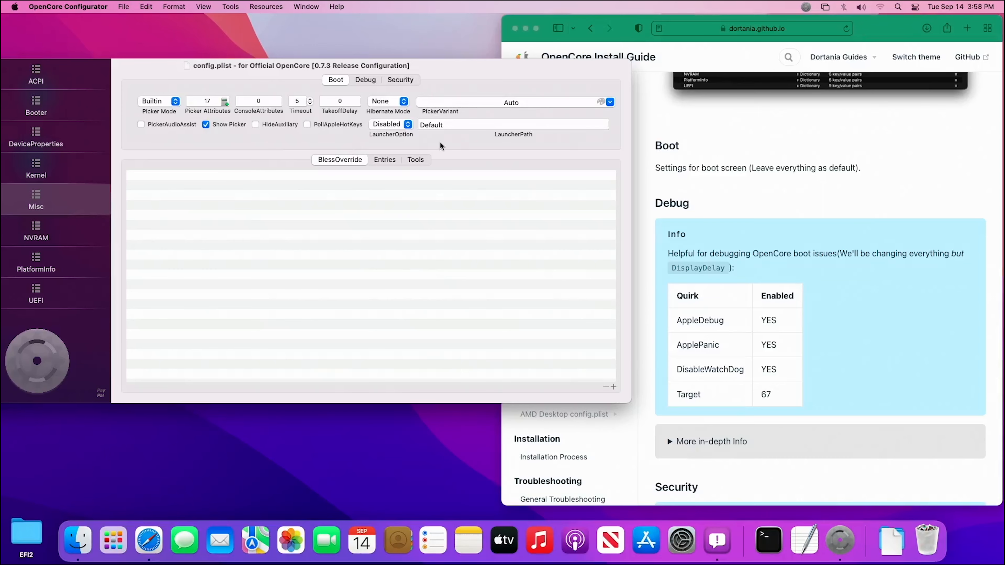
{"action": "left_click", "coordinate": [368, 82]}
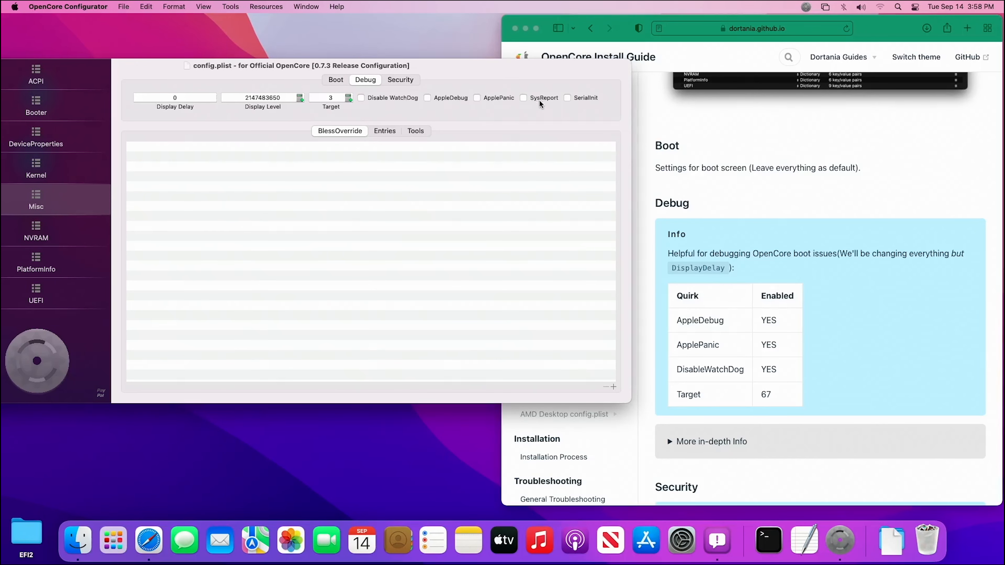
{"action": "left_click", "coordinate": [364, 97]}
{"action": "left_click", "coordinate": [426, 98]}
Bring up the guide's Security table and enable AllowNvramReset in the config's Misc Security settings.
{"action": "scroll", "coordinate": [803, 275], "scroll_direction": "down", "scroll_amount": 3}
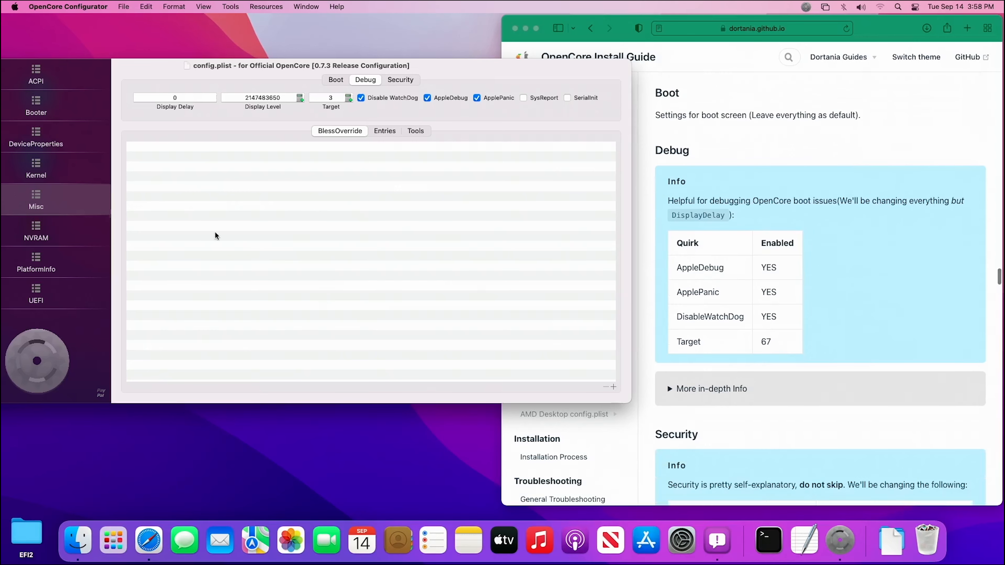
{"action": "scroll", "coordinate": [676, 261], "scroll_direction": "down", "scroll_amount": 12}
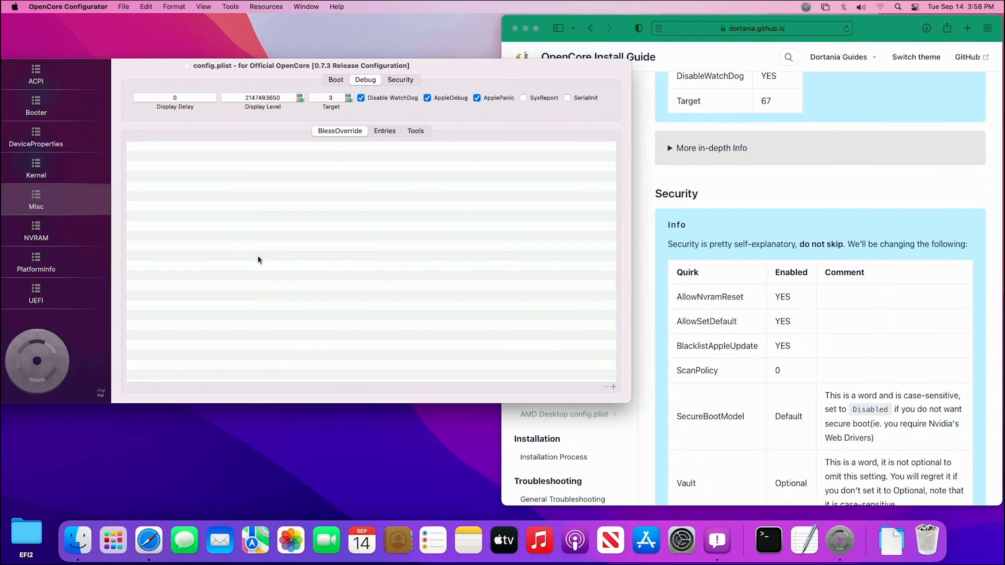
{"action": "left_click", "coordinate": [406, 80]}
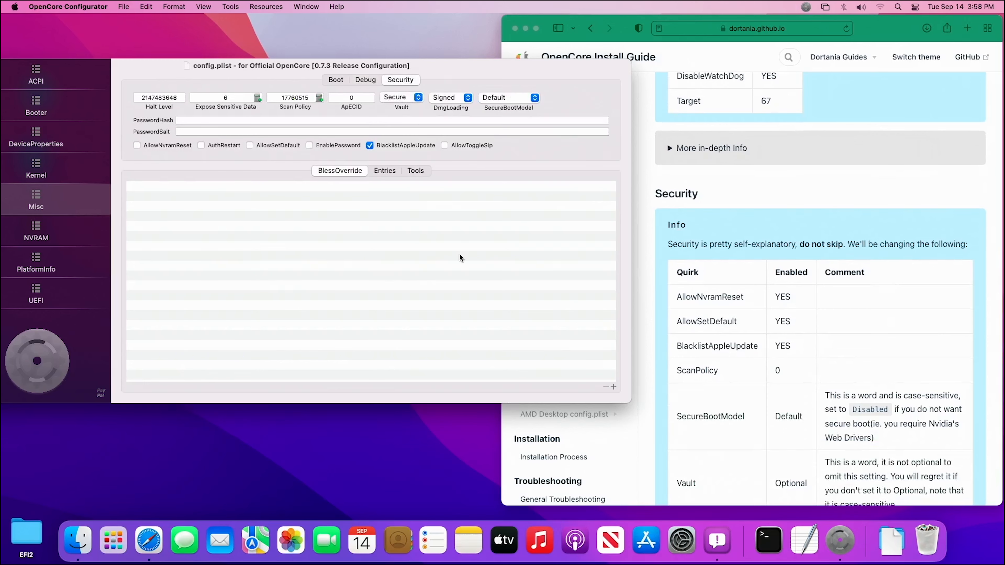
{"action": "left_click", "coordinate": [170, 147]}
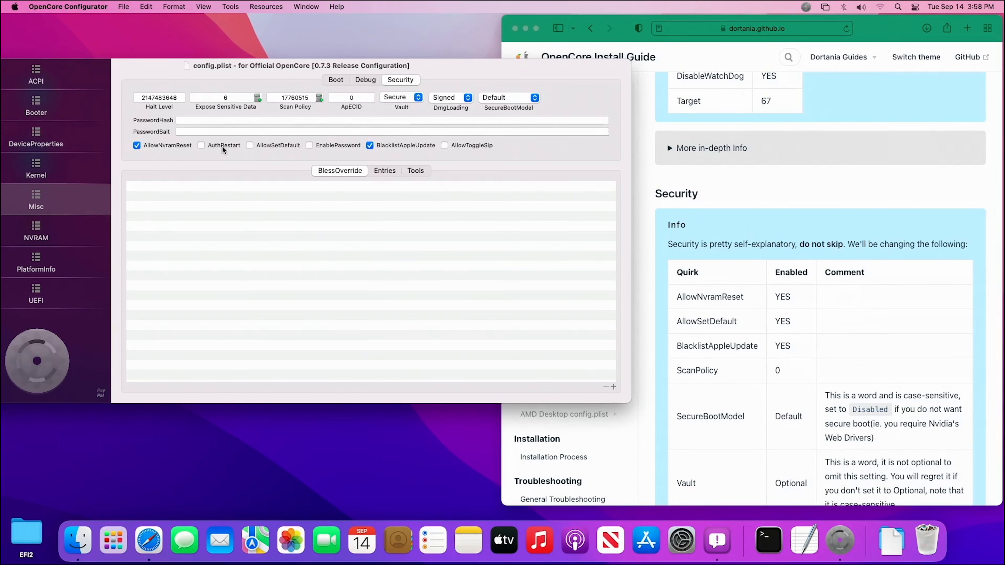